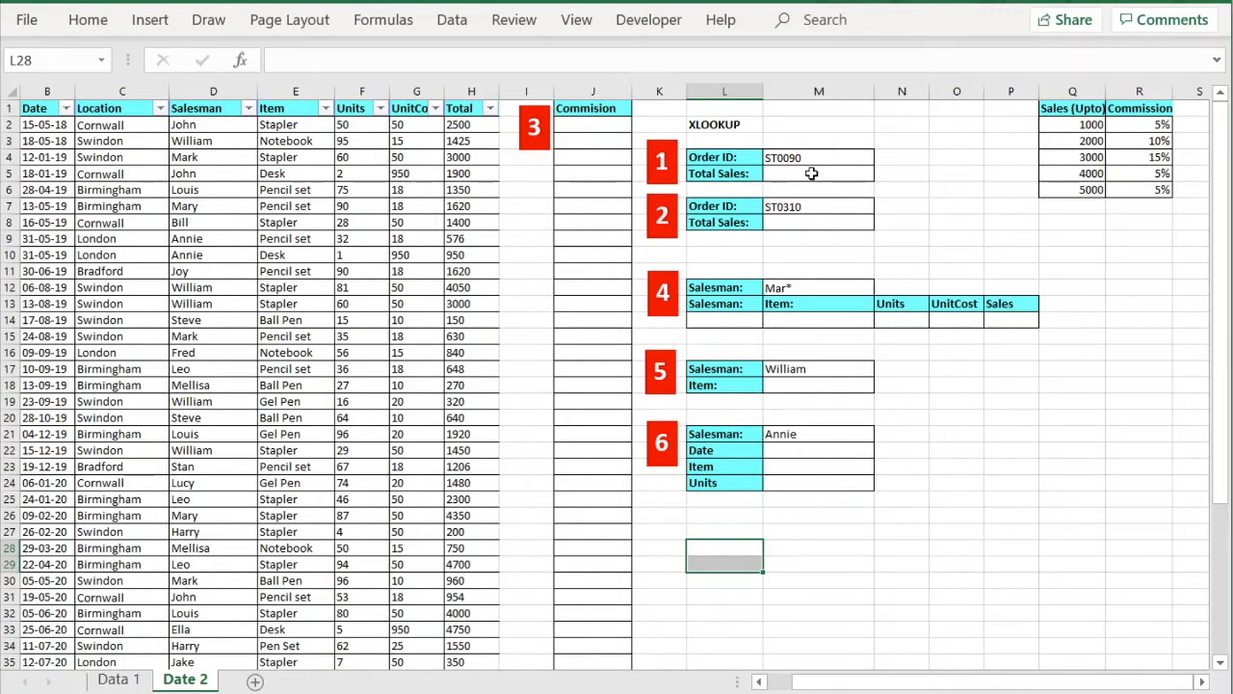
Start =XLOOKUP in M5 with M4's Order ID as lookup value and column A as lookup array.
{"action": "left_click", "coordinate": [810, 176]}
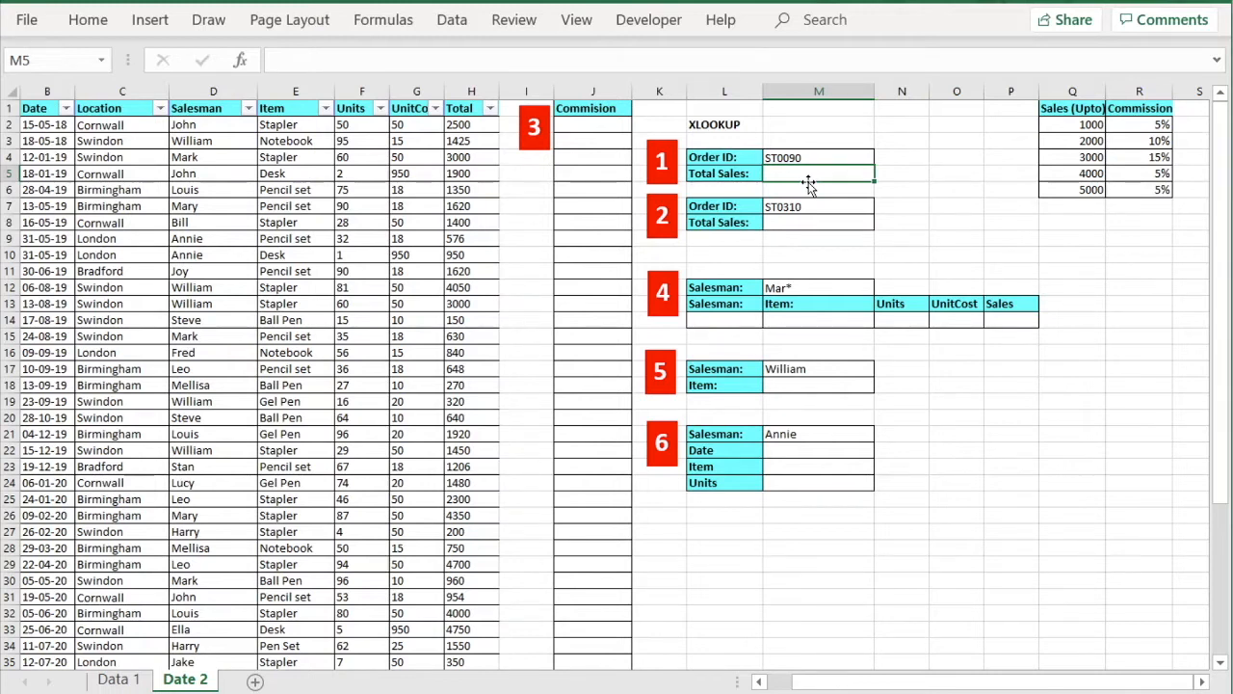
{"action": "type", "text": "=XLOOKUP"}
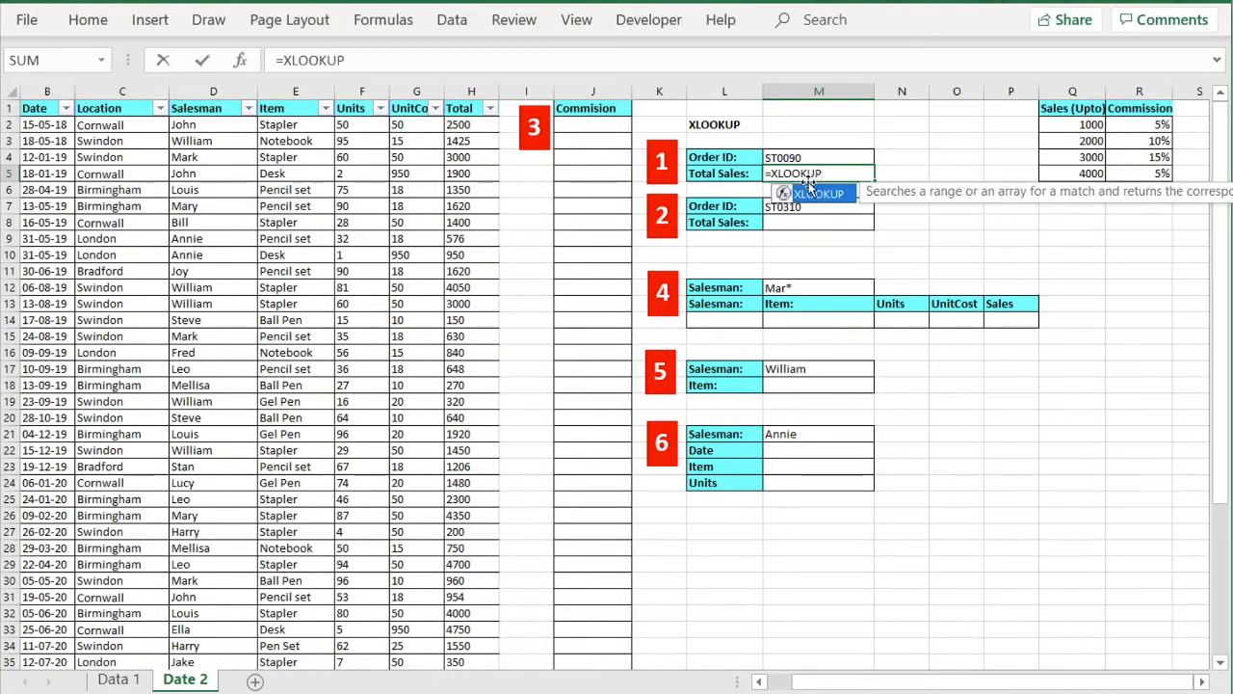
{"action": "type", "text": "("}
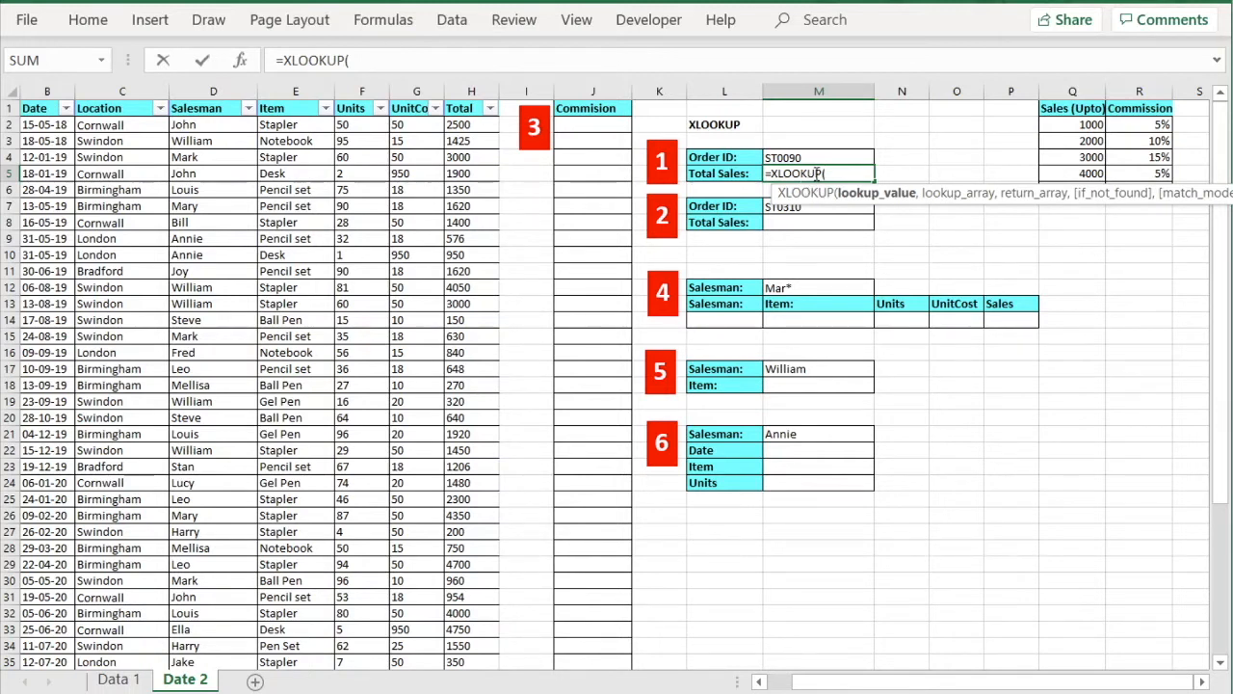
{"action": "left_click", "coordinate": [802, 158]}
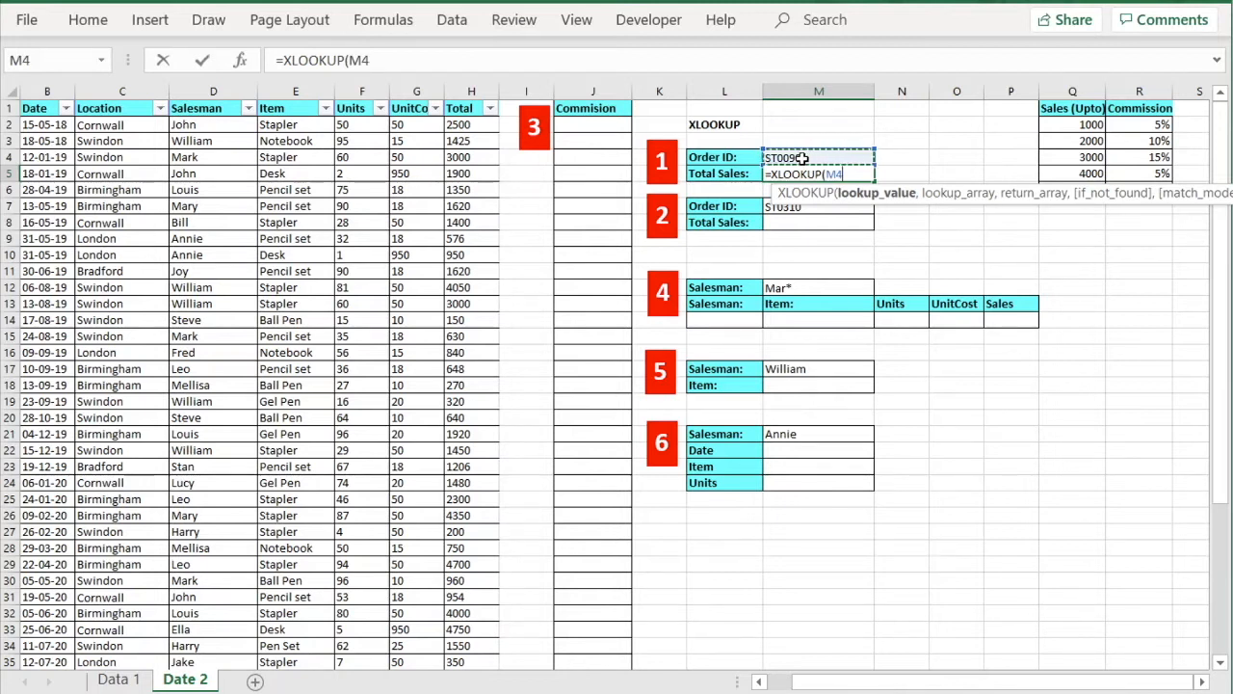
{"action": "type", "text": ","}
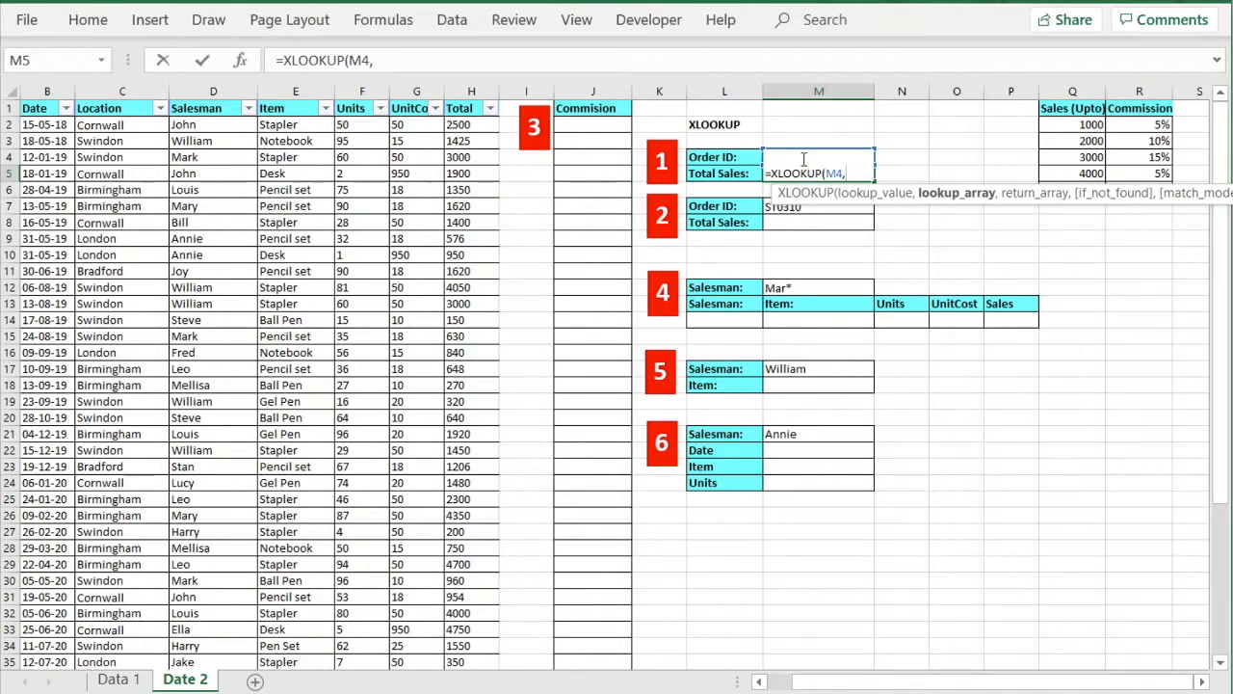
{"action": "left_click", "coordinate": [760, 681]}
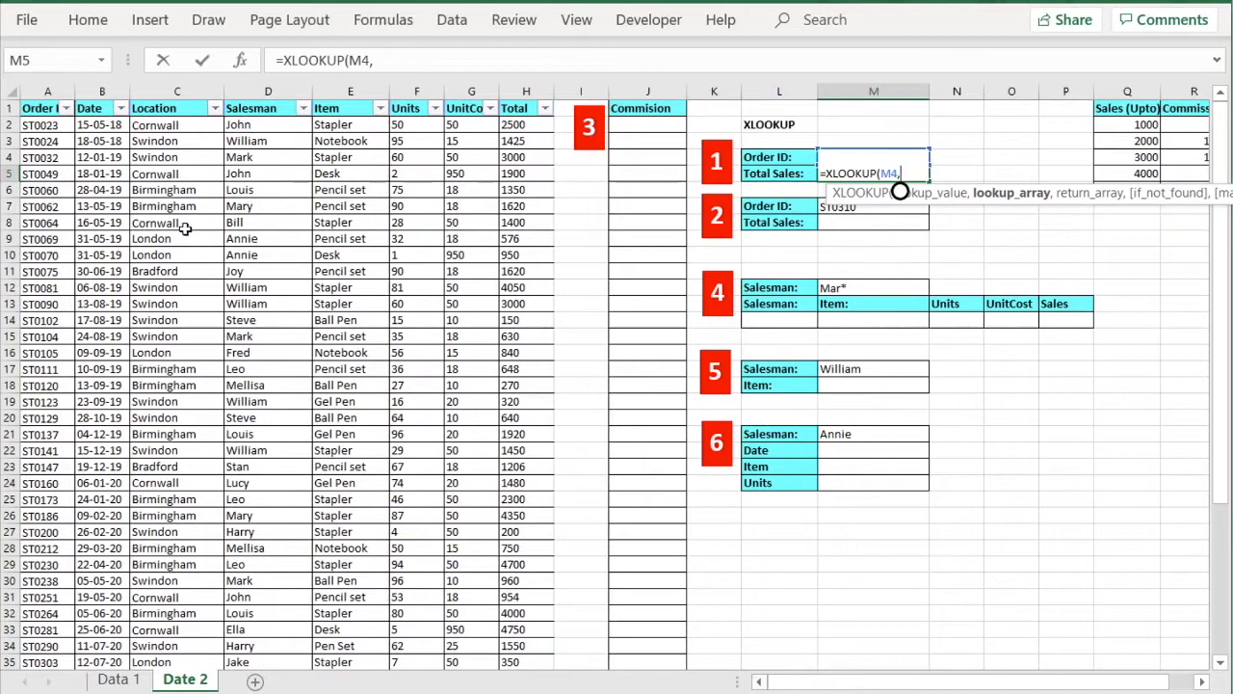
{"action": "left_click", "coordinate": [49, 91]}
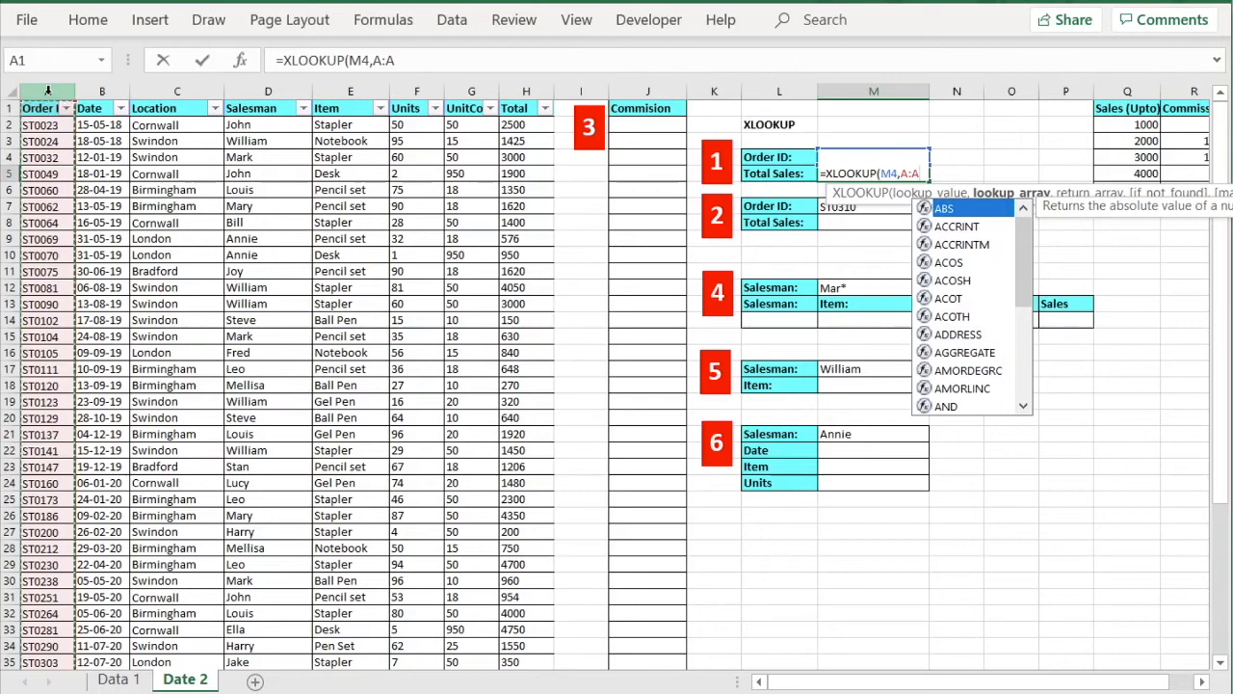
Return column H's Total so example 1 shows 3000 for ST0090, then check that order's row.
{"action": "type", "text": ","}
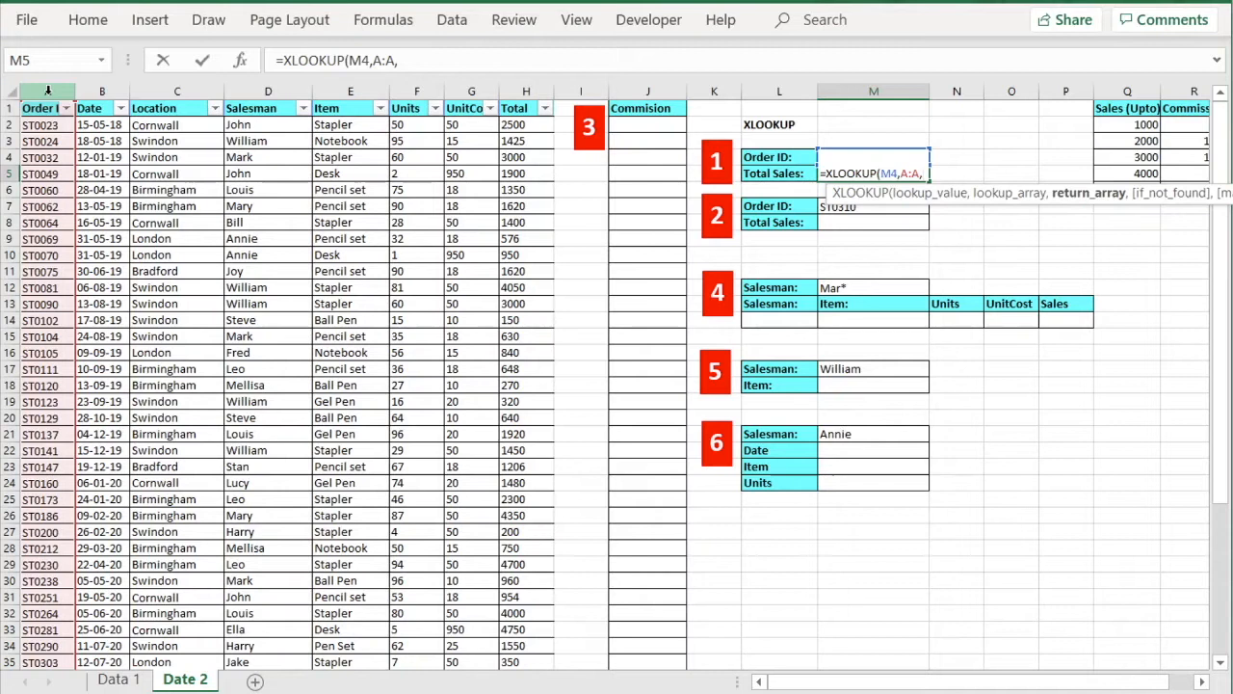
{"action": "left_click", "coordinate": [526, 90]}
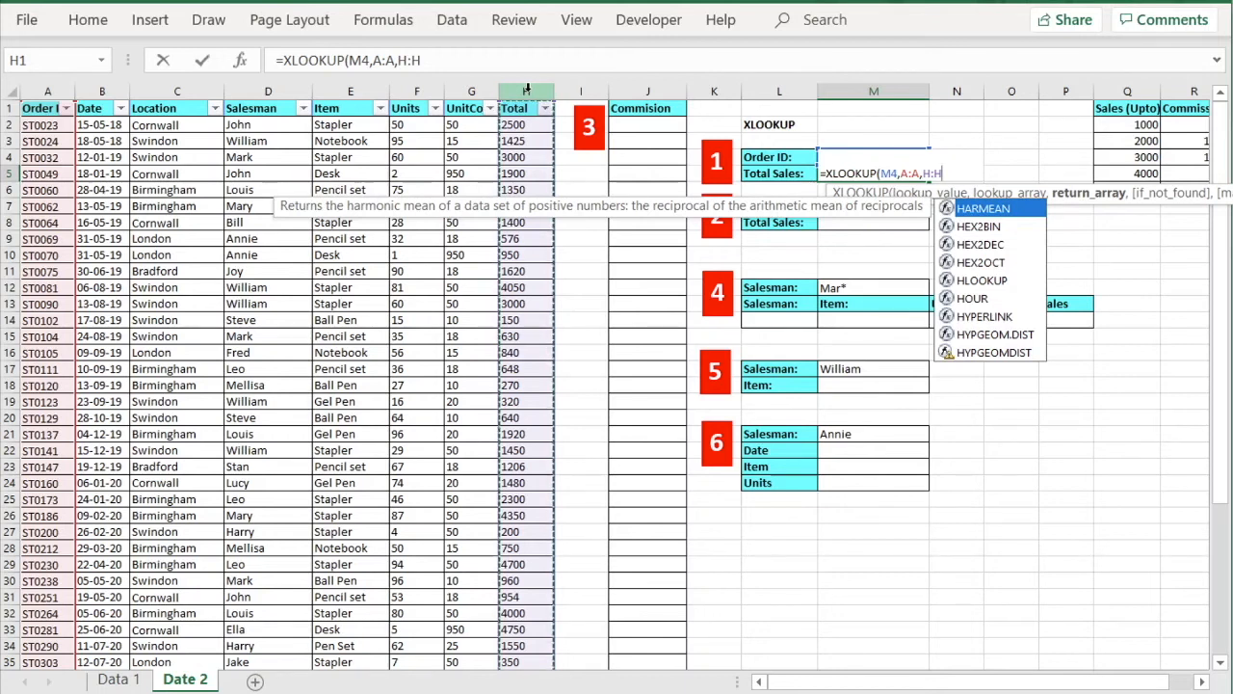
{"action": "type", "text": ")"}
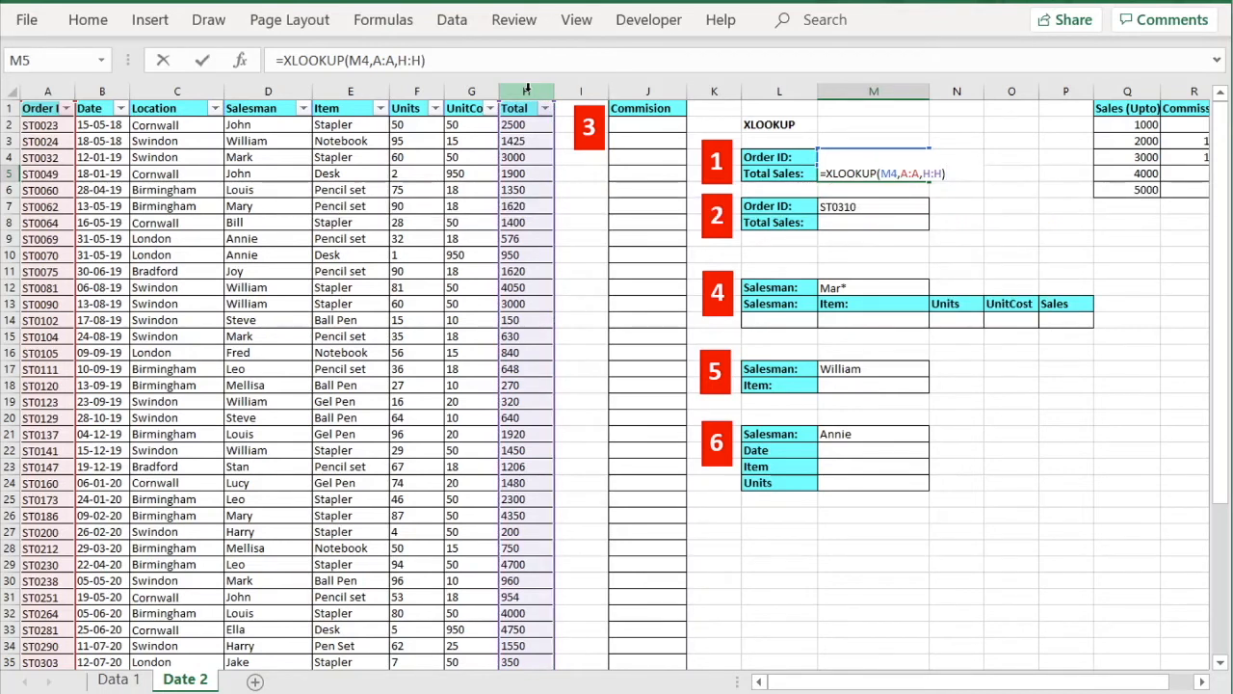
{"action": "key", "text": "Return"}
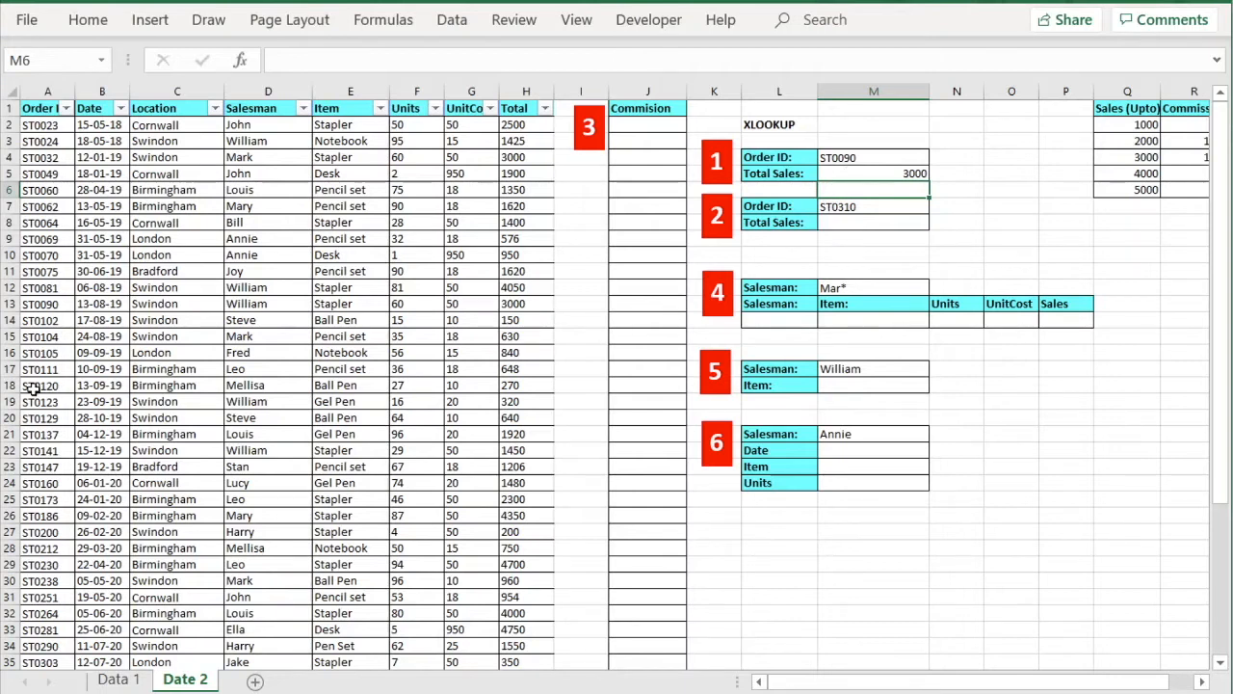
{"action": "left_click", "coordinate": [15, 304]}
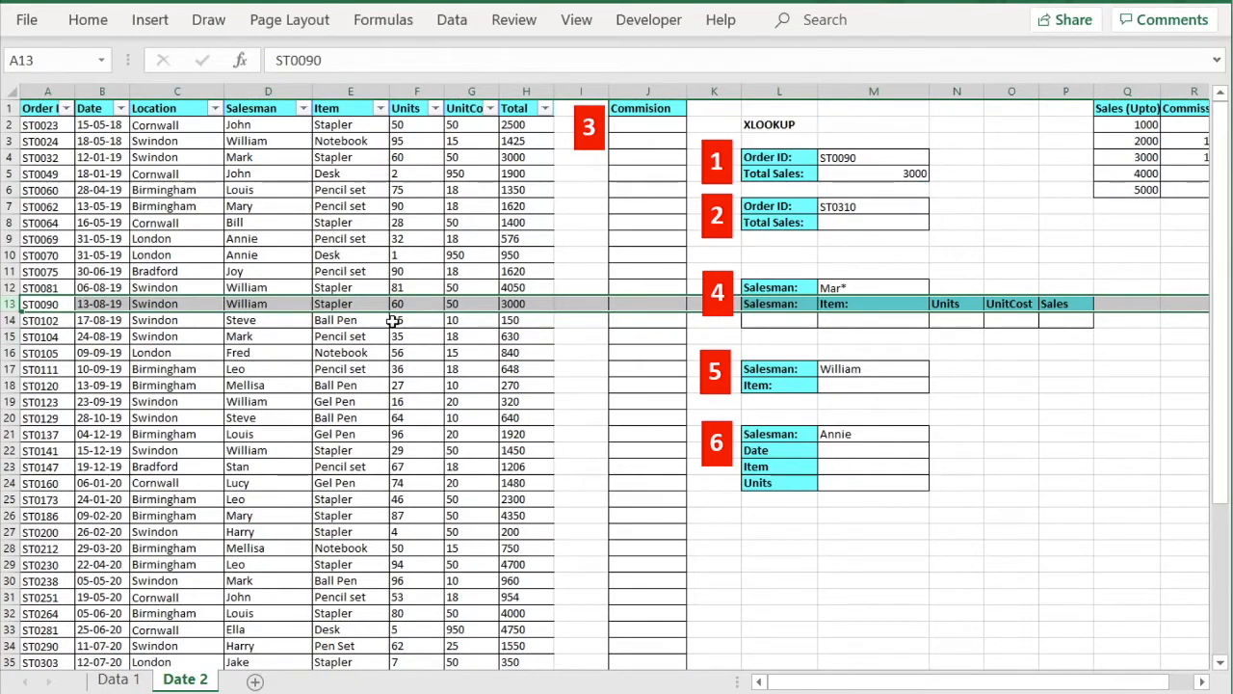
{"action": "left_click", "coordinate": [528, 305]}
{"action": "left_click", "coordinate": [909, 174]}
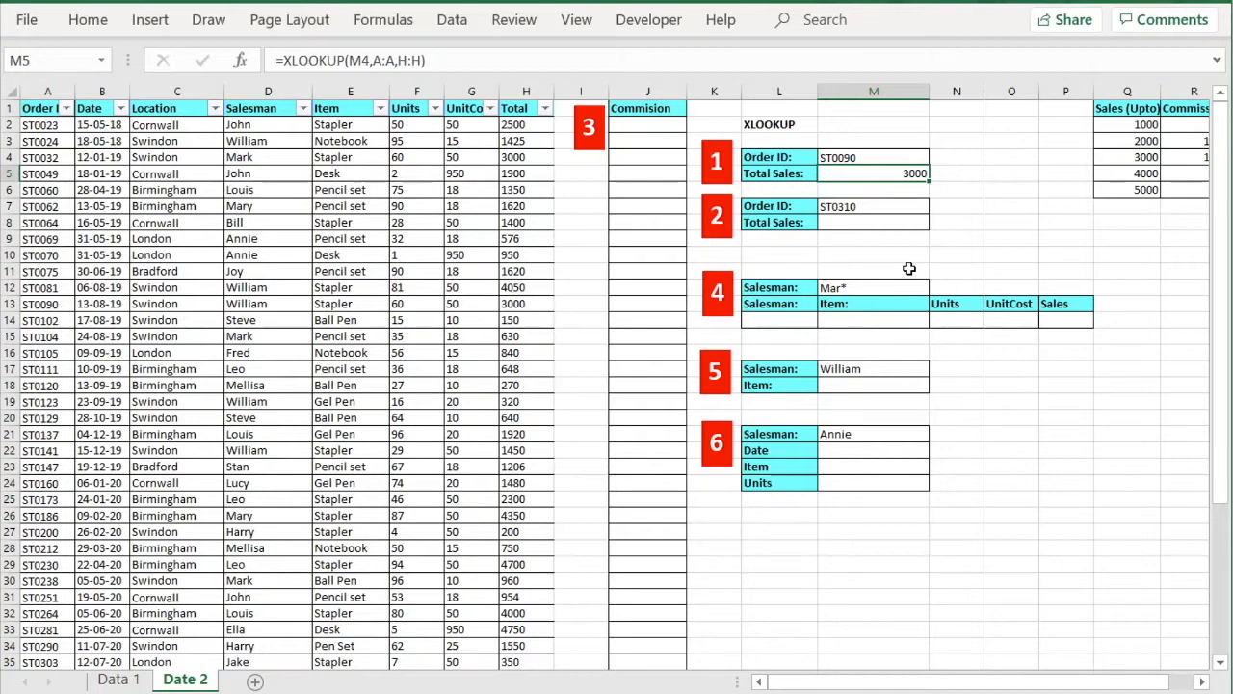
{"action": "left_click", "coordinate": [880, 224]}
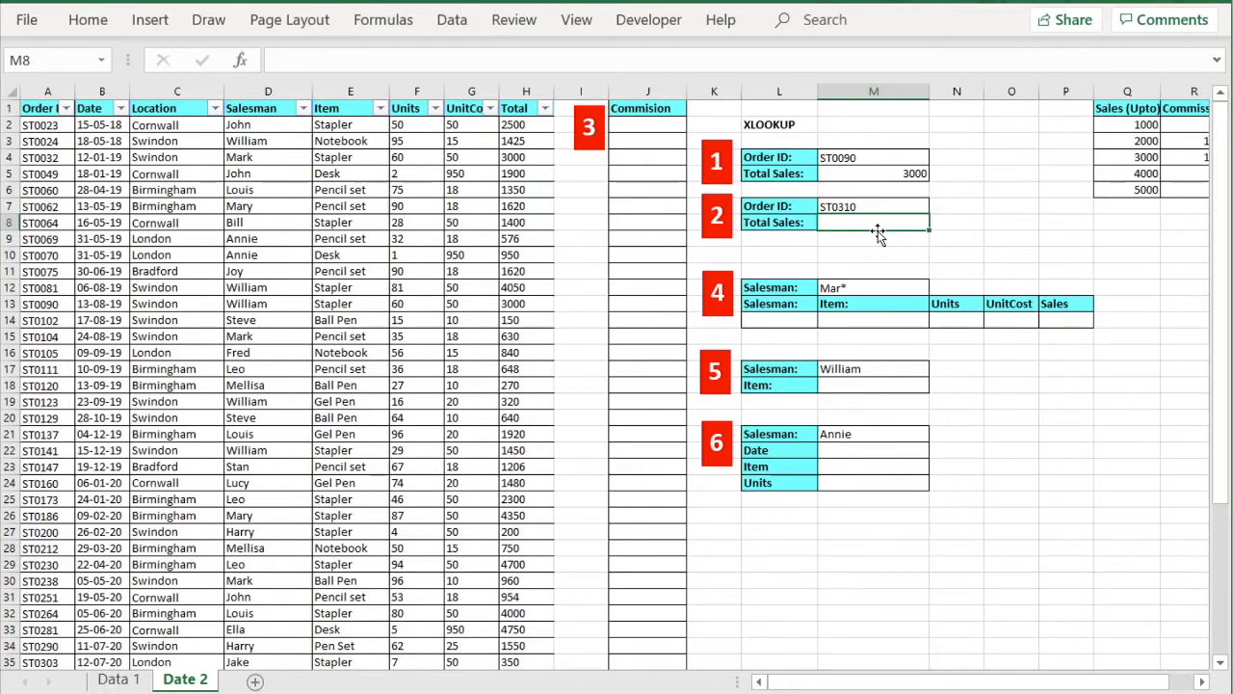
{"action": "type", "text": "="}
Enter =XLOOKUP(M7,A:A,H:H,"No such order available") in M8 so missing ST0310 shows the message.
{"action": "type", "text": "xlookup("}
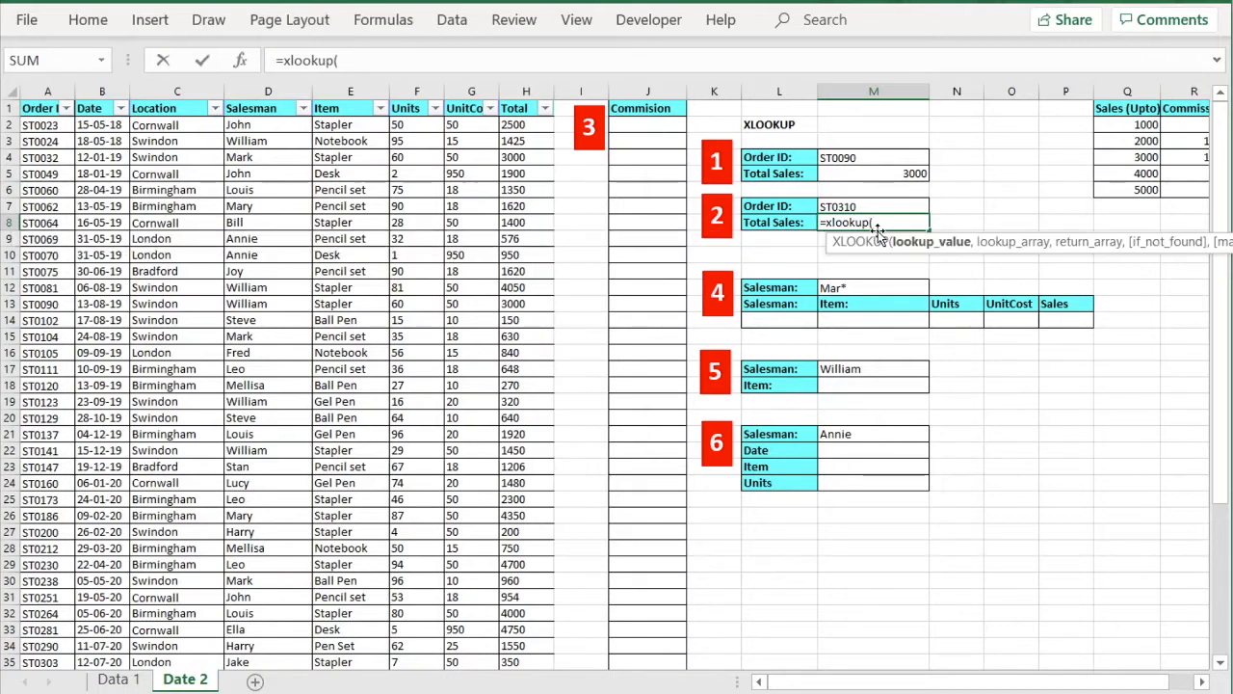
{"action": "left_click", "coordinate": [861, 210]}
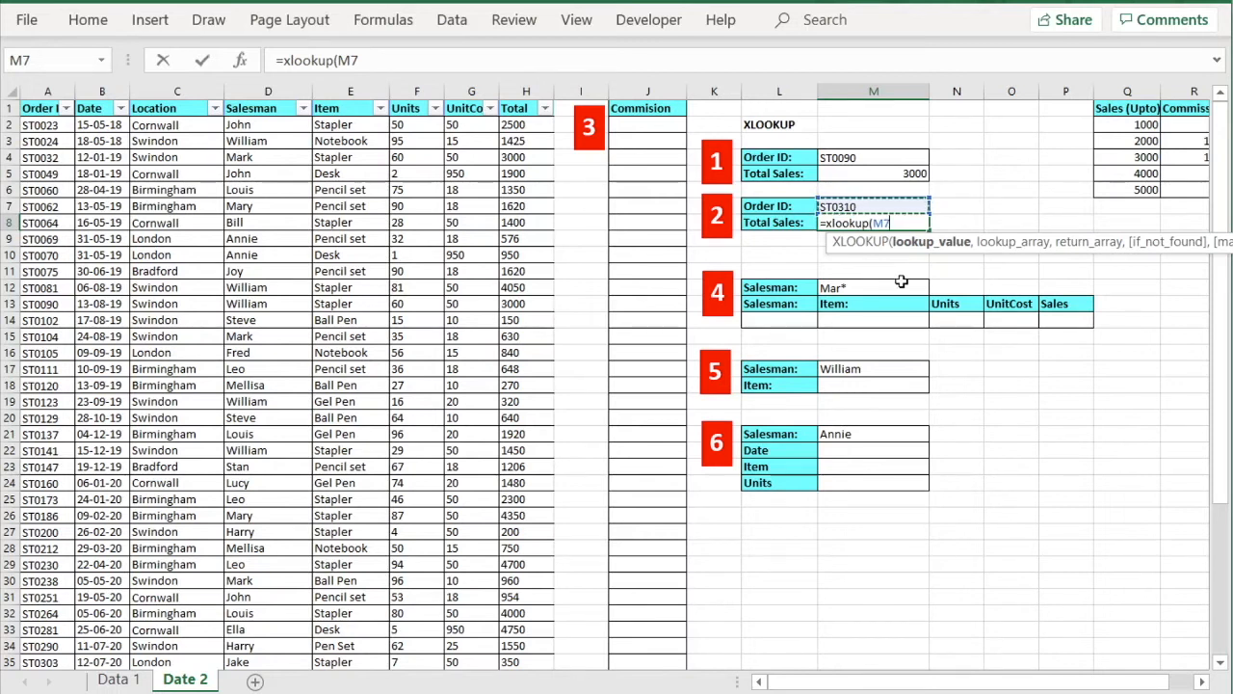
{"action": "type", "text": ","}
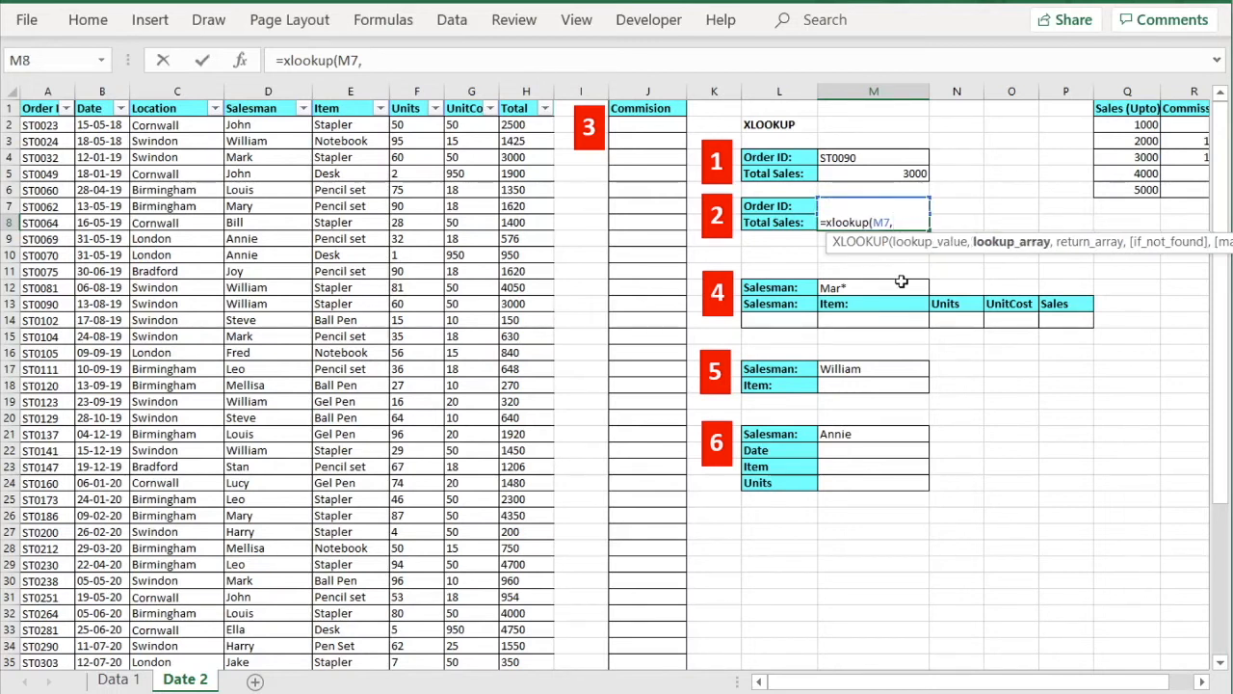
{"action": "left_click", "coordinate": [44, 92]}
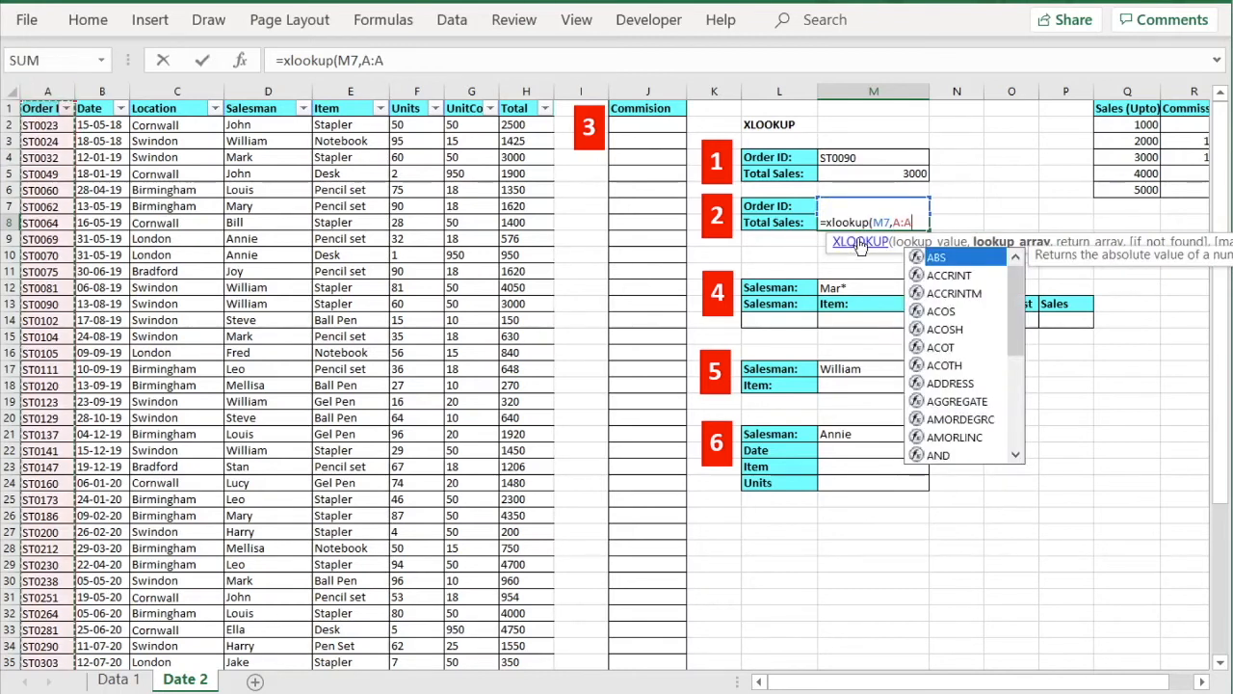
{"action": "type", "text": ","}
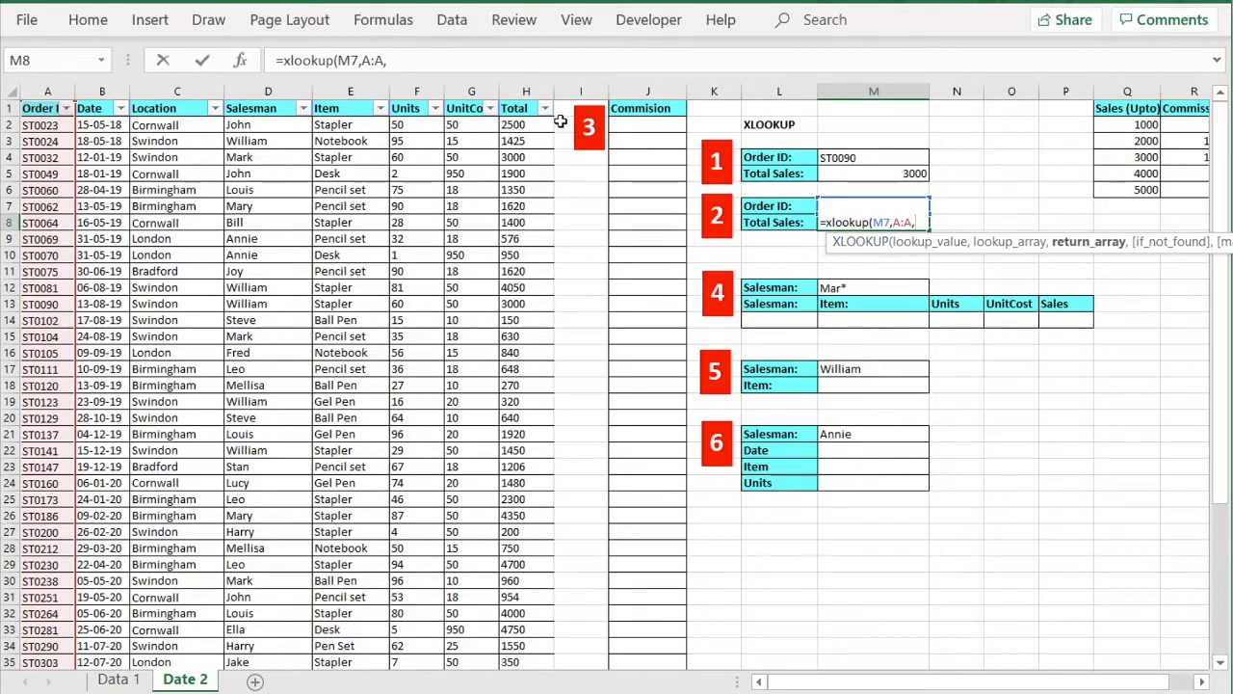
{"action": "left_click", "coordinate": [534, 91]}
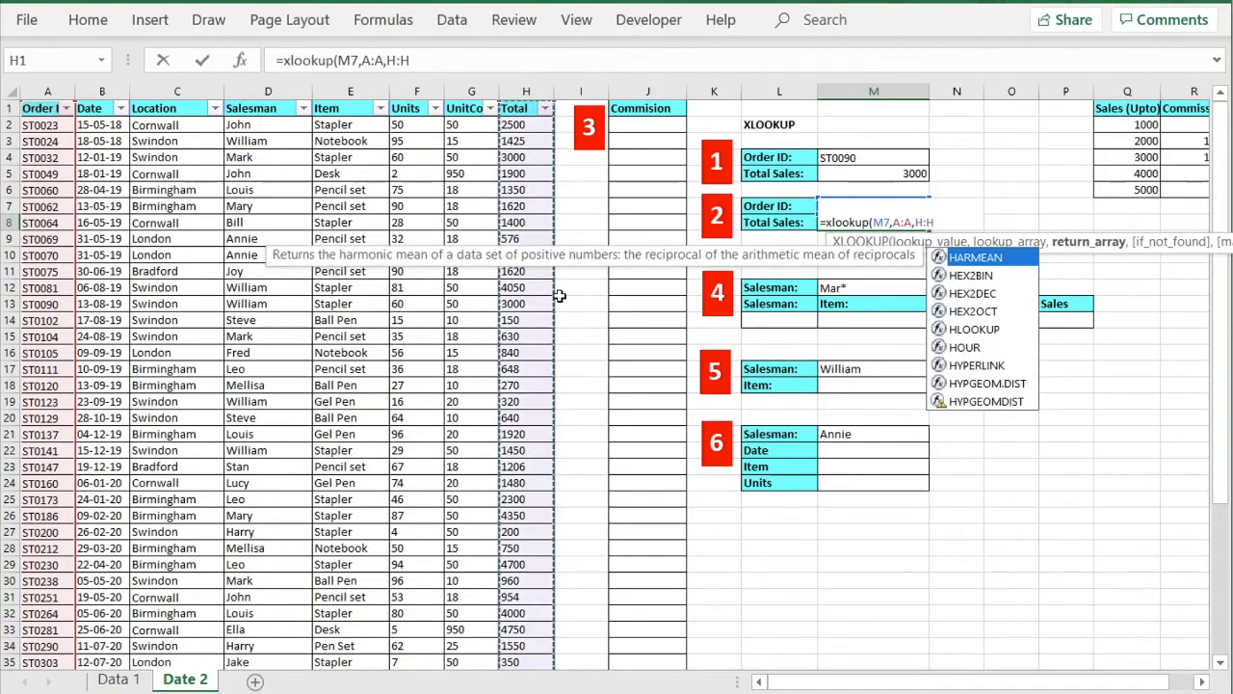
{"action": "type", "text": ","}
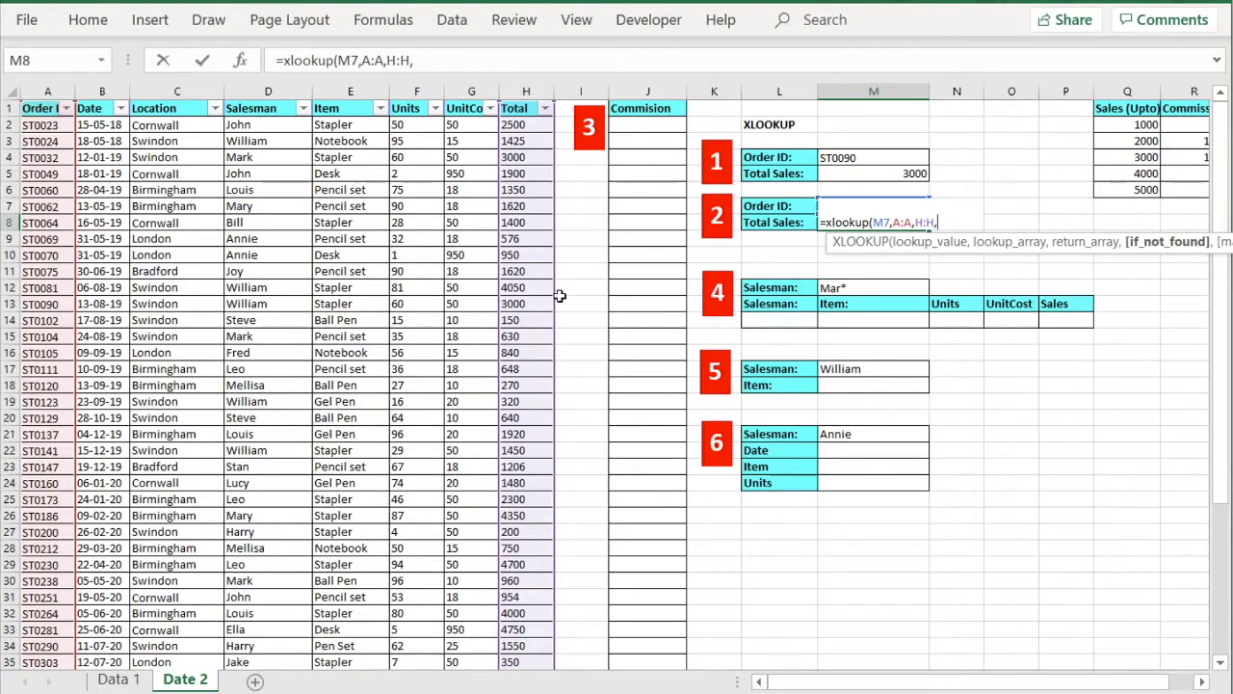
{"action": "type", "text": "\""}
{"action": "type", "text": "No such order"}
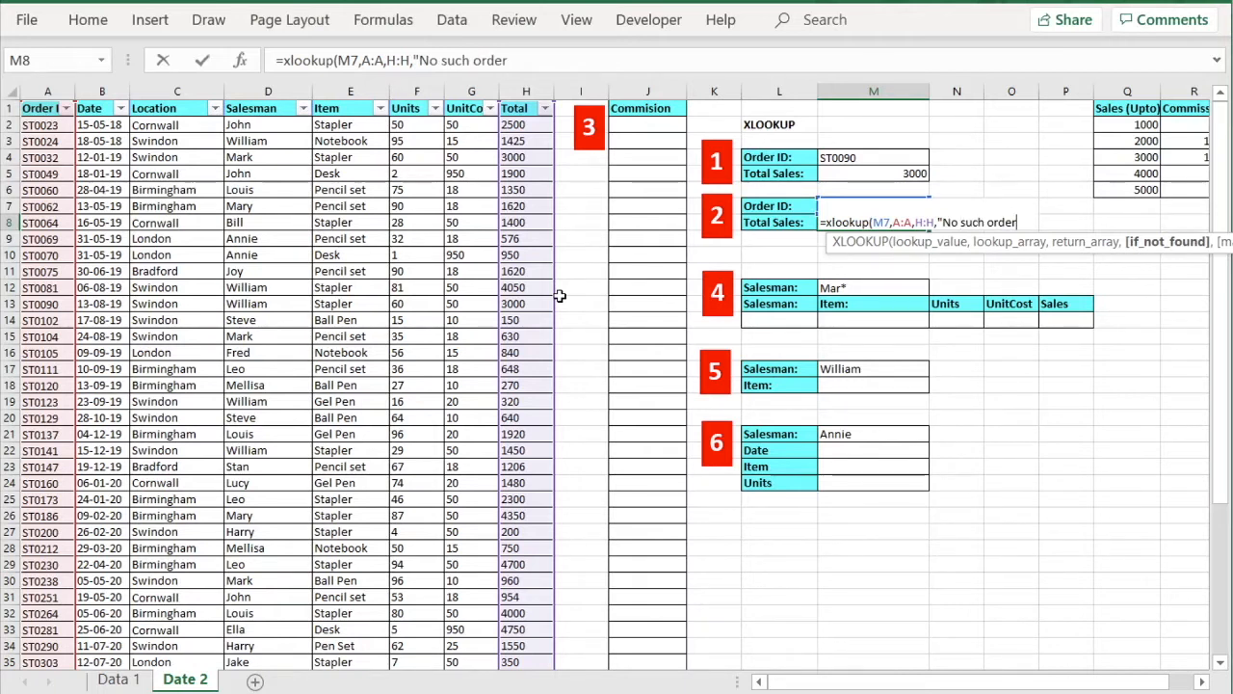
{"action": "type", "text": " availa"}
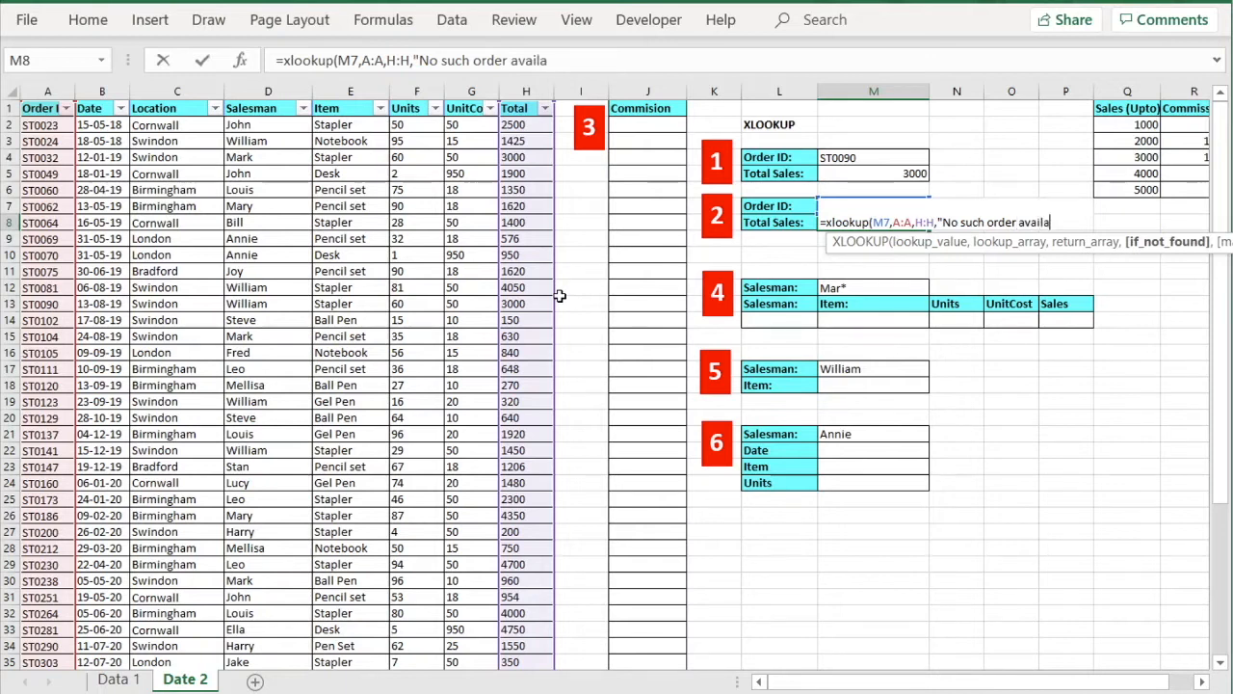
{"action": "type", "text": "ble\")"}
{"action": "key", "text": "Return"}
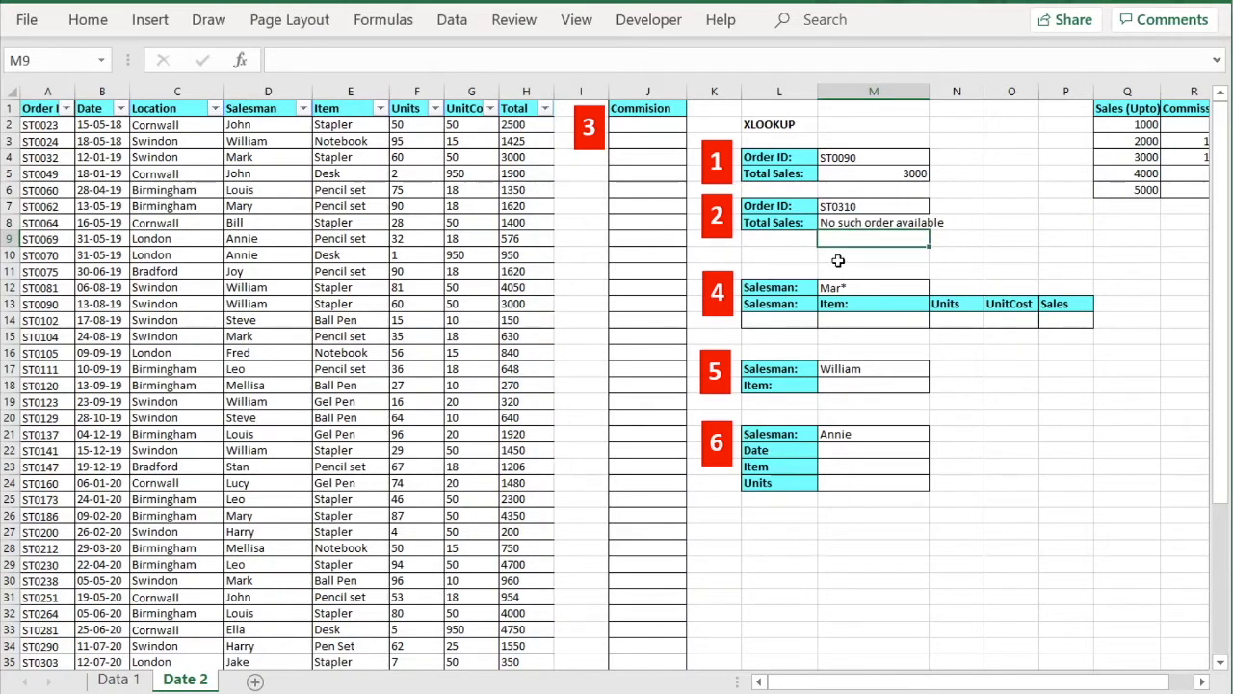
{"action": "left_click", "coordinate": [859, 209]}
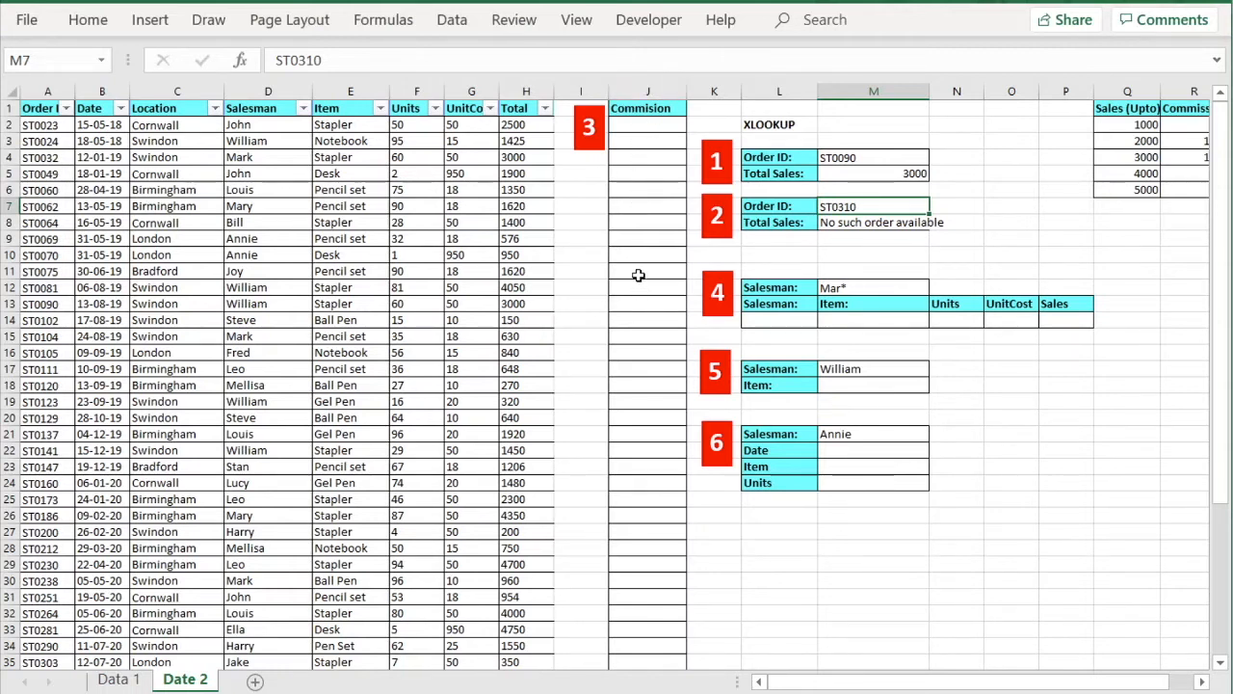
{"action": "left_click", "coordinate": [1201, 682]}
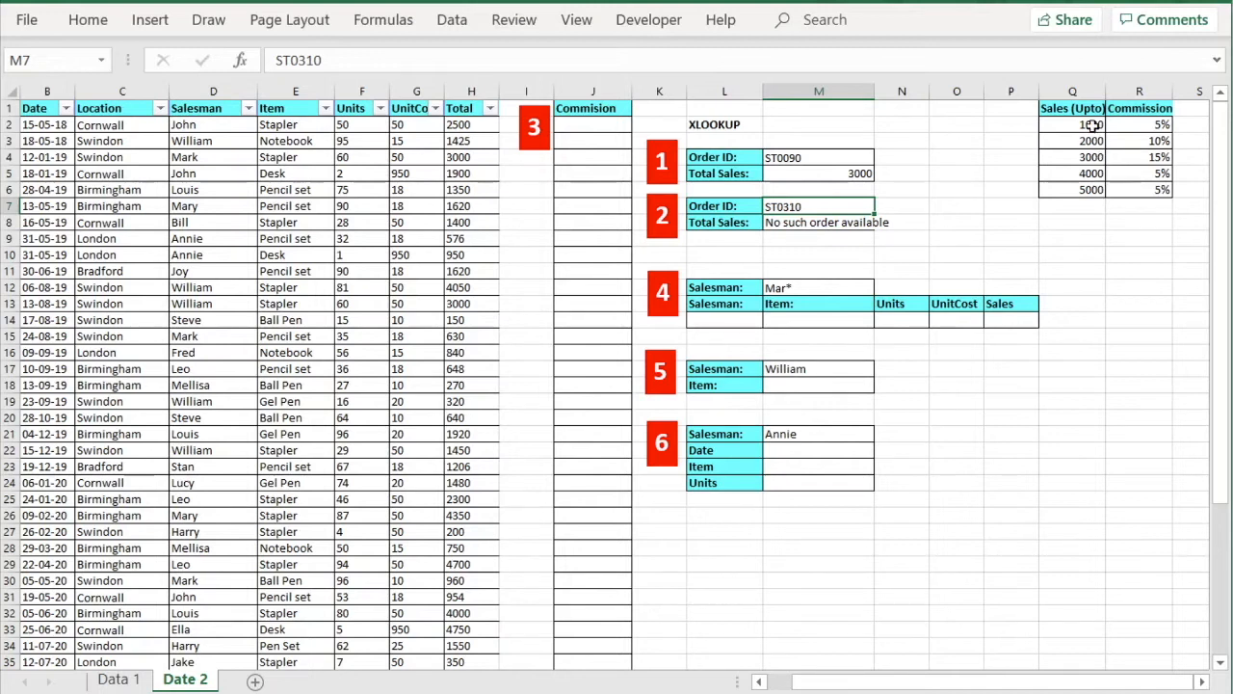
{"action": "left_click_drag", "start_coordinate": [1087, 109], "coordinate": [1123, 195]}
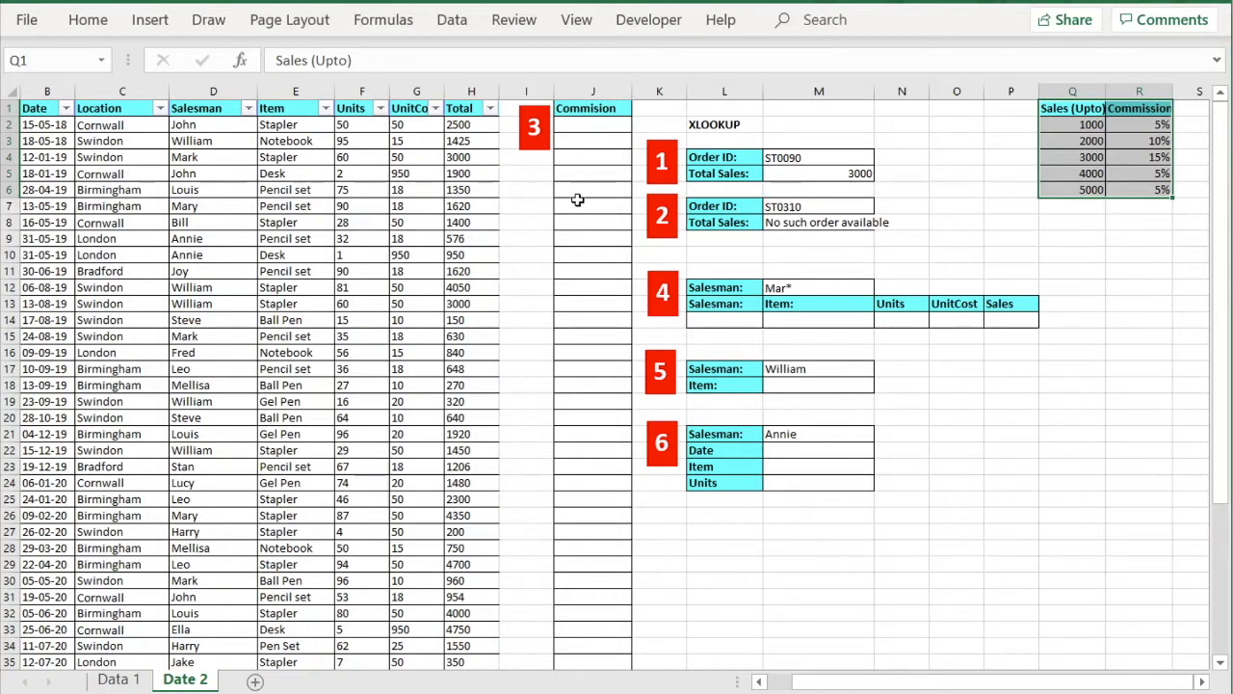
{"action": "left_click", "coordinate": [581, 126]}
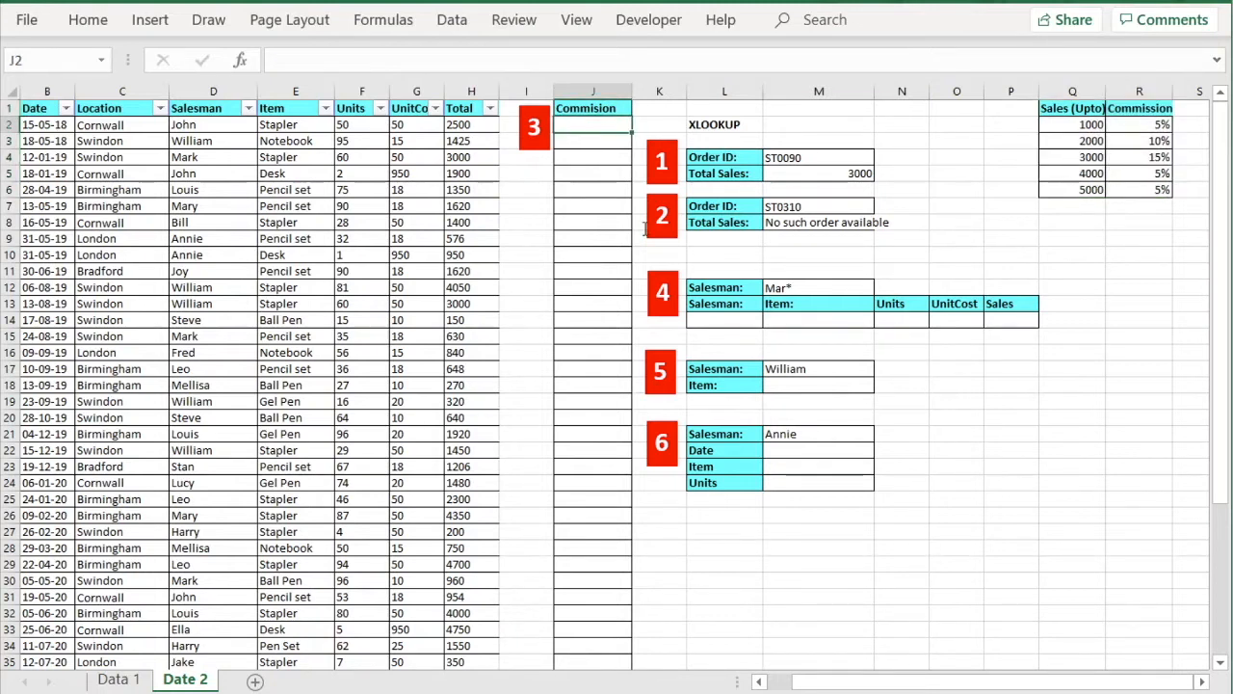
{"action": "type", "text": "=xlookup"}
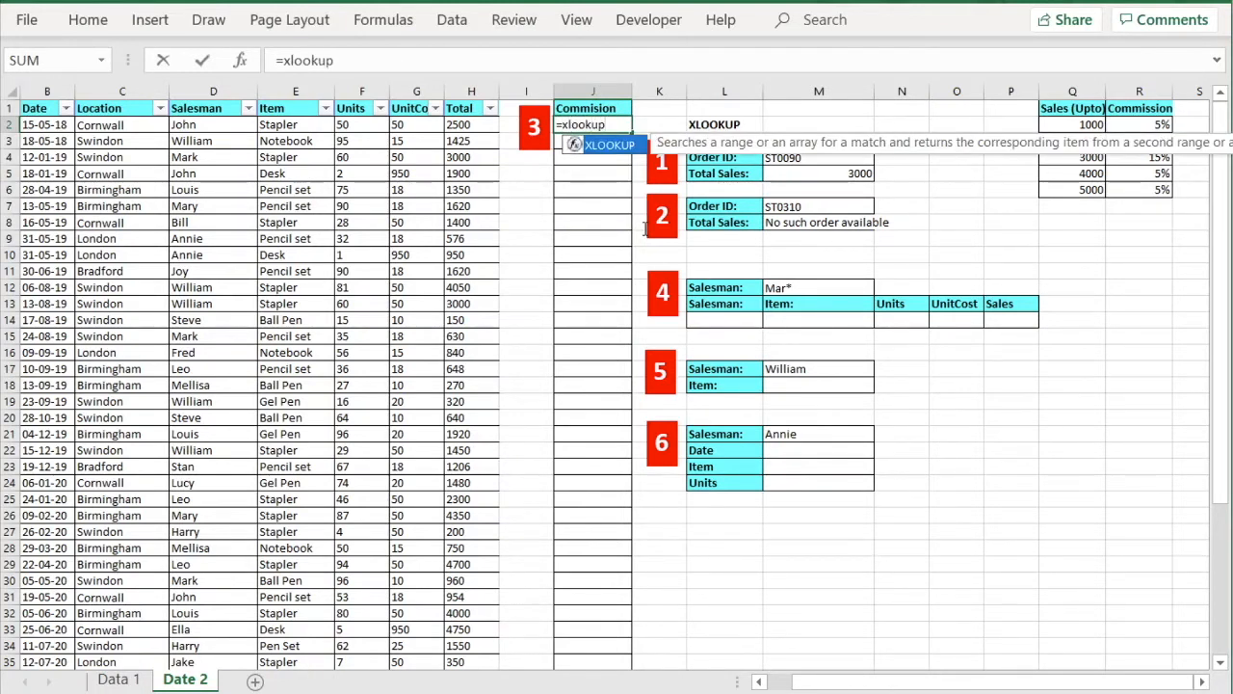
{"action": "type", "text": "("}
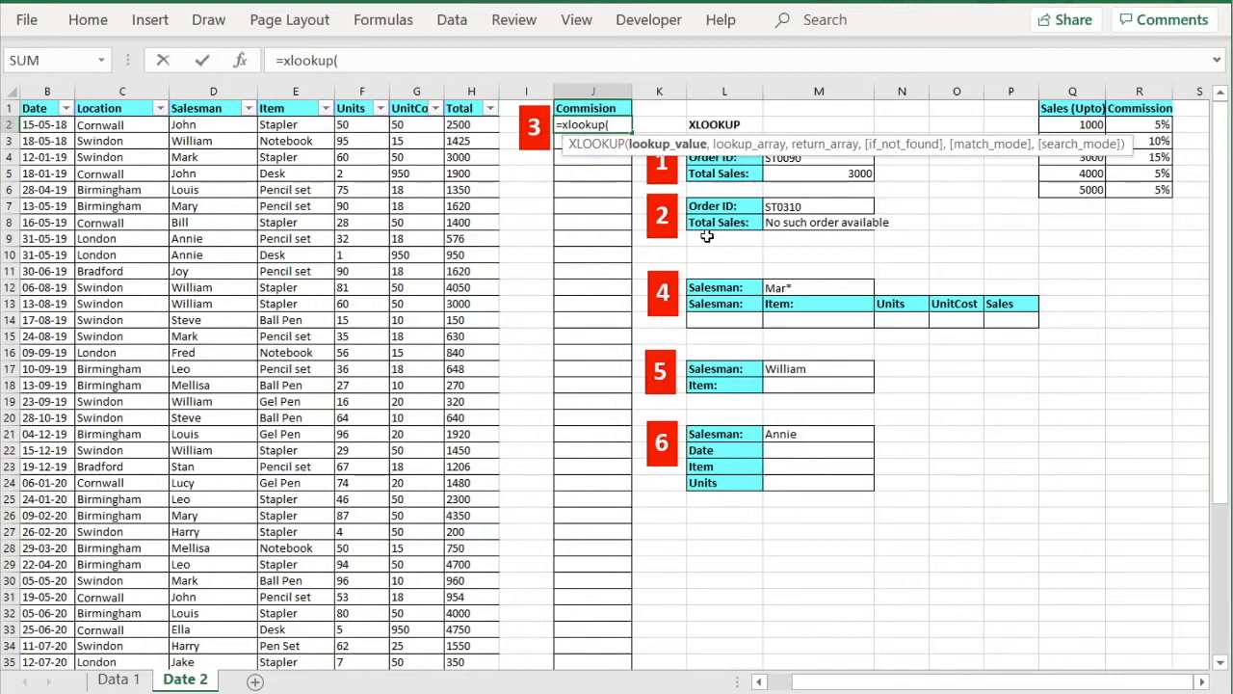
Build J2's formula as =xlookup(H2,Q2:Q6,R2:R6, and skip to the match_mode argument.
{"action": "left_click", "coordinate": [483, 124]}
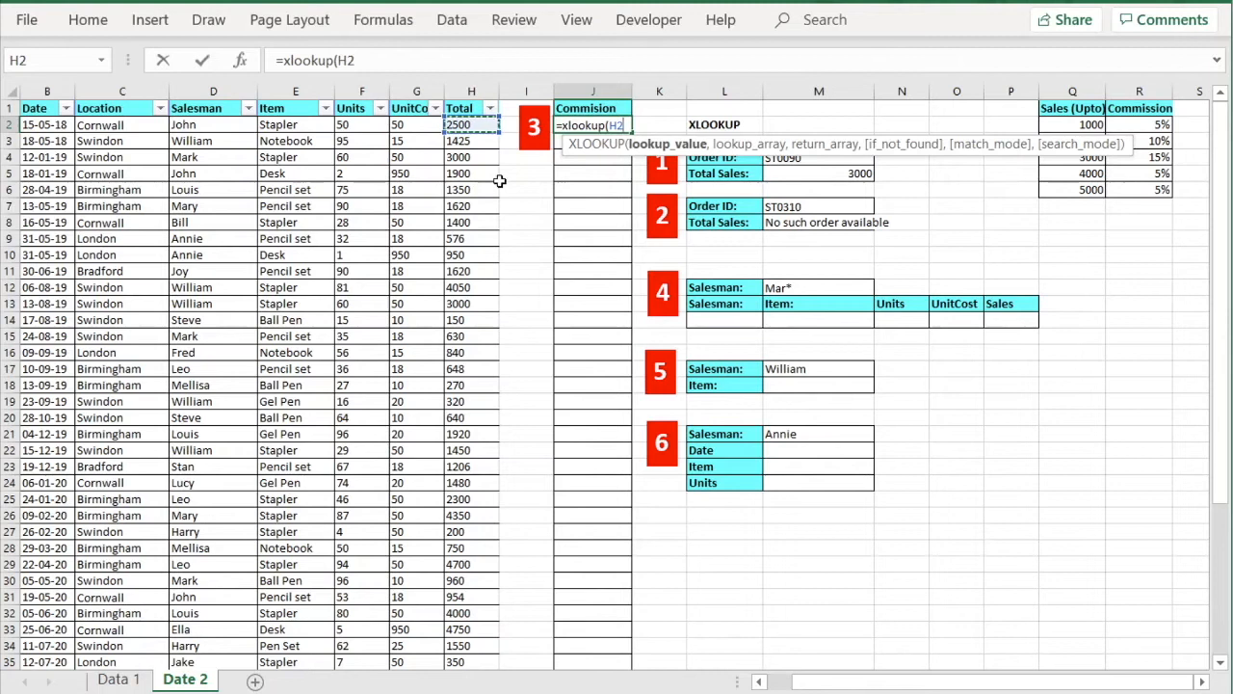
{"action": "type", "text": ","}
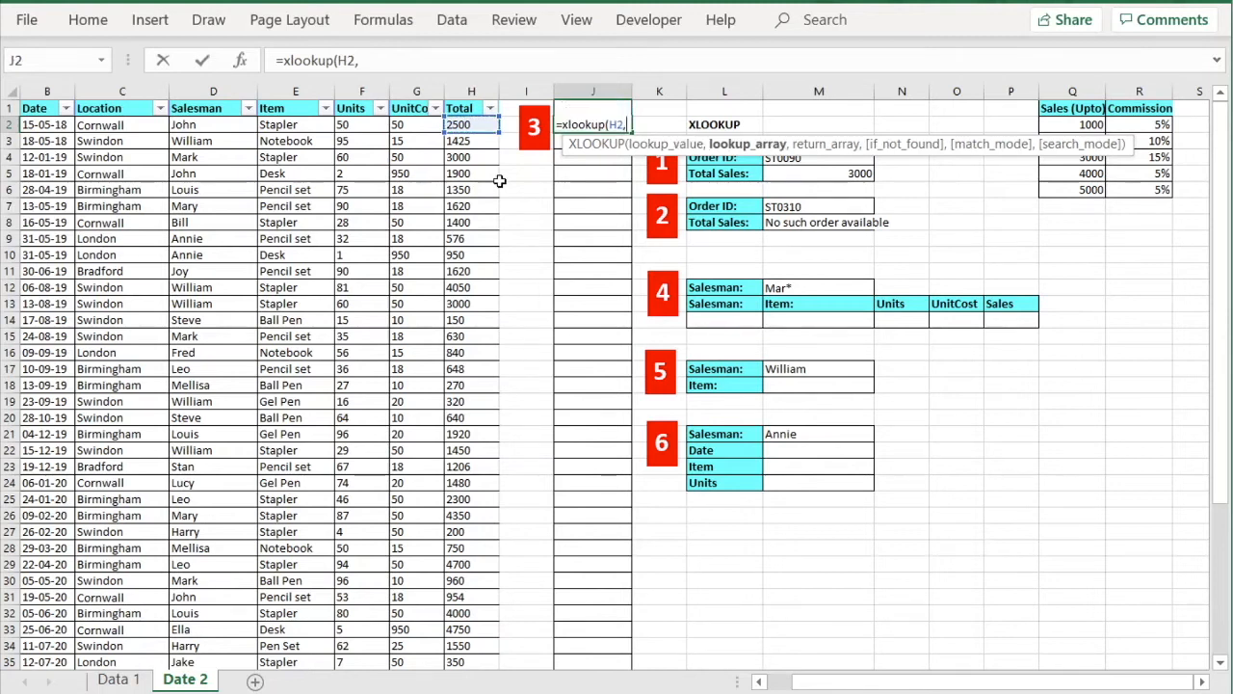
{"action": "left_click_drag", "start_coordinate": [1072, 125], "coordinate": [1073, 190]}
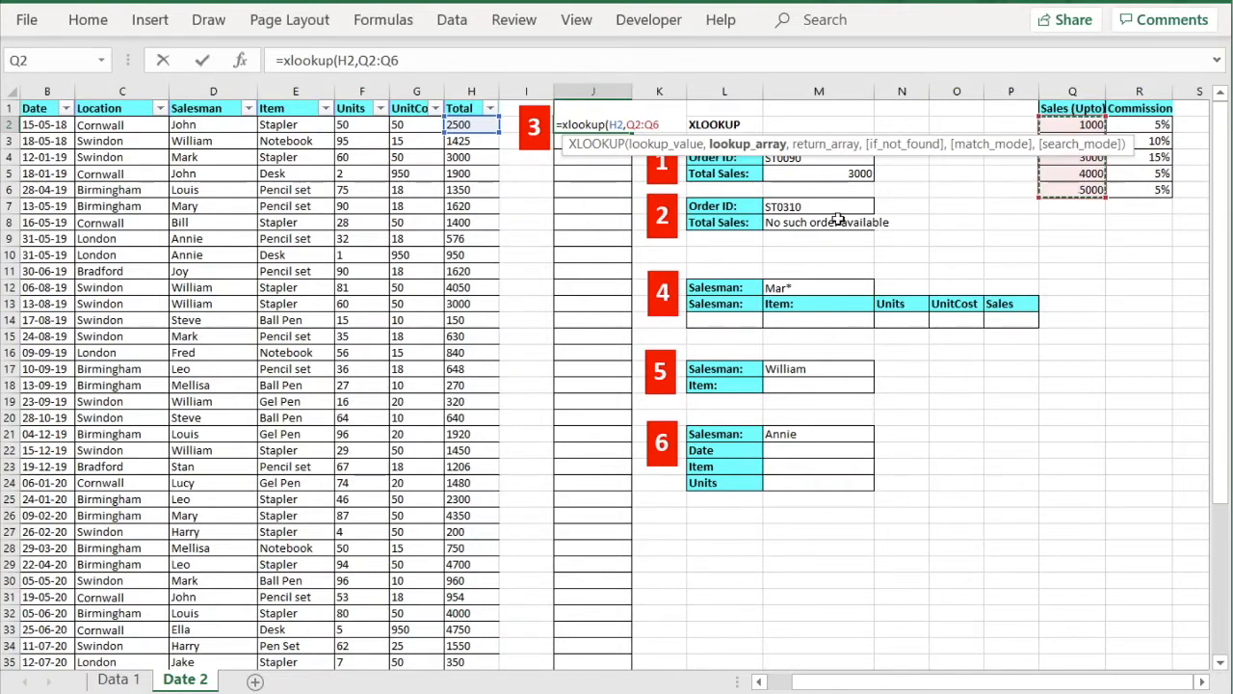
{"action": "type", "text": ","}
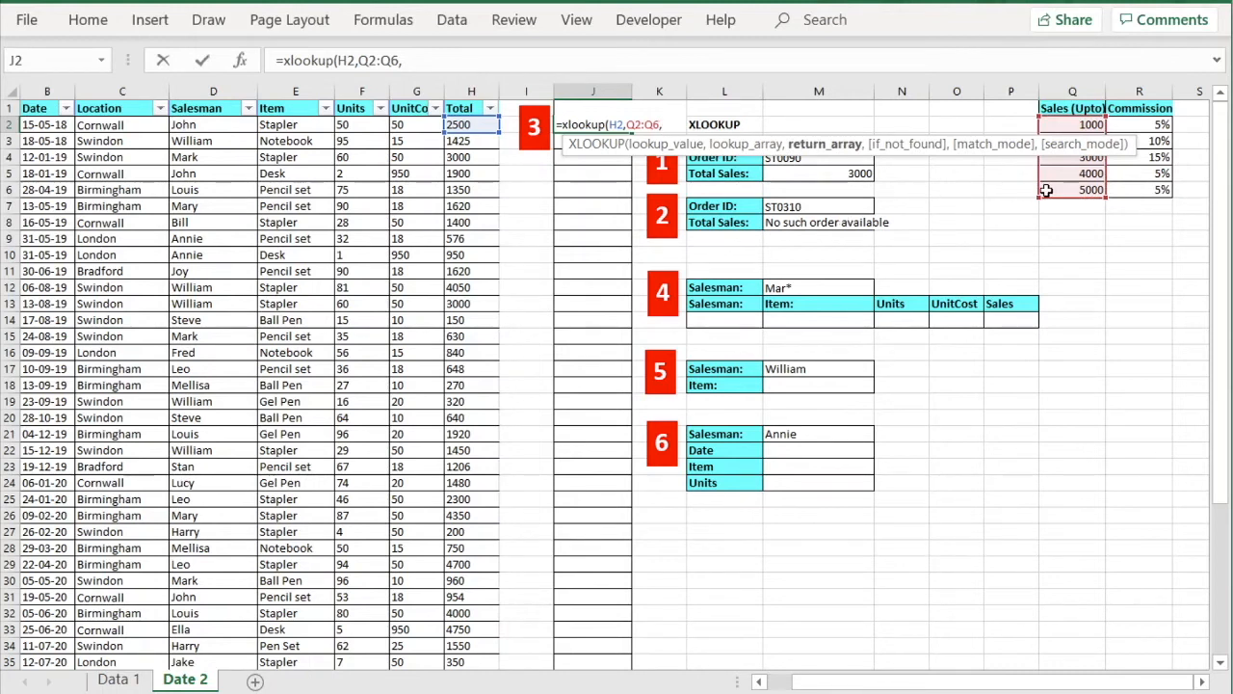
{"action": "left_click_drag", "start_coordinate": [1145, 123], "coordinate": [1142, 185]}
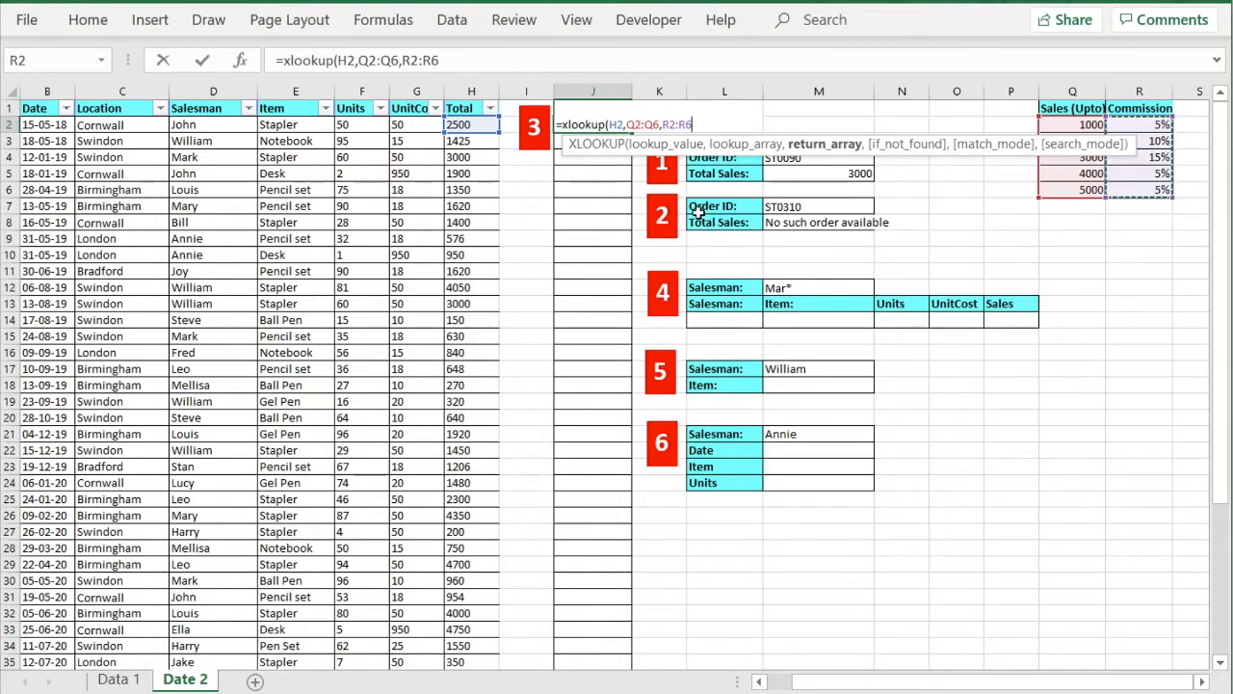
{"action": "type", "text": ","}
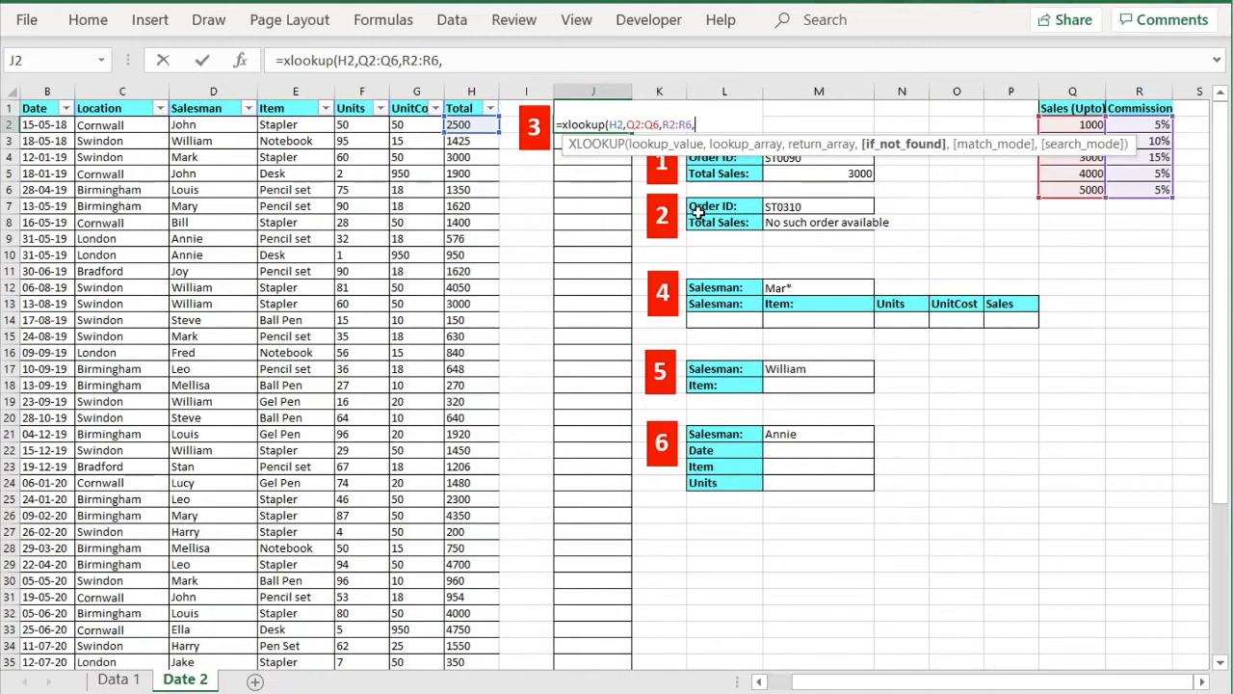
{"action": "type", "text": ","}
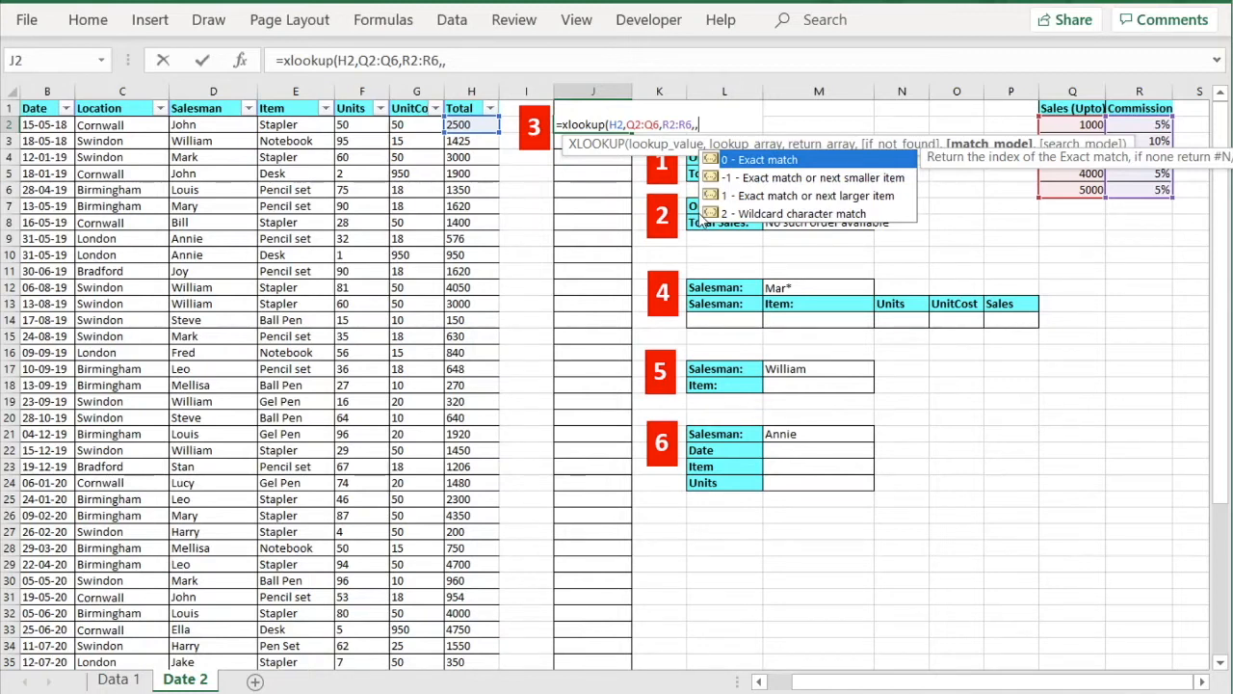
Use match mode 1 (exact or next larger) and close the formula so J2 returns 0.15.
{"action": "left_click", "coordinate": [768, 198]}
{"action": "double_click", "coordinate": [766, 196]}
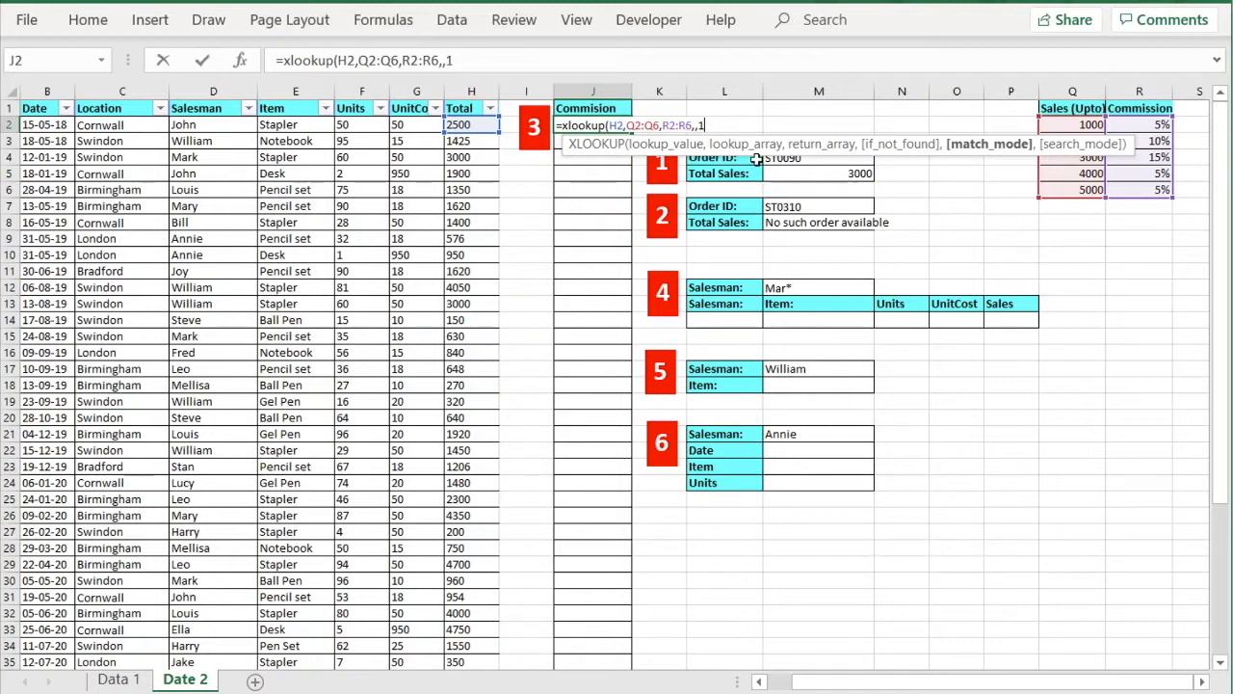
{"action": "type", "text": ",1)"}
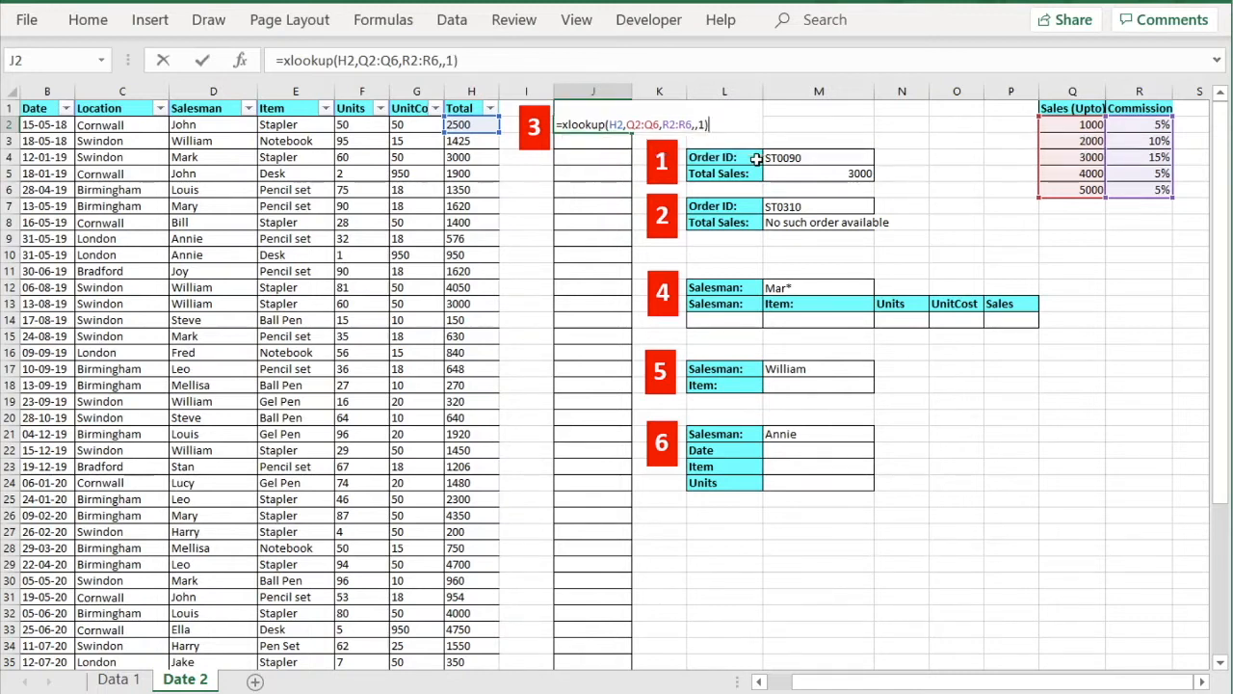
{"action": "key", "text": "Return"}
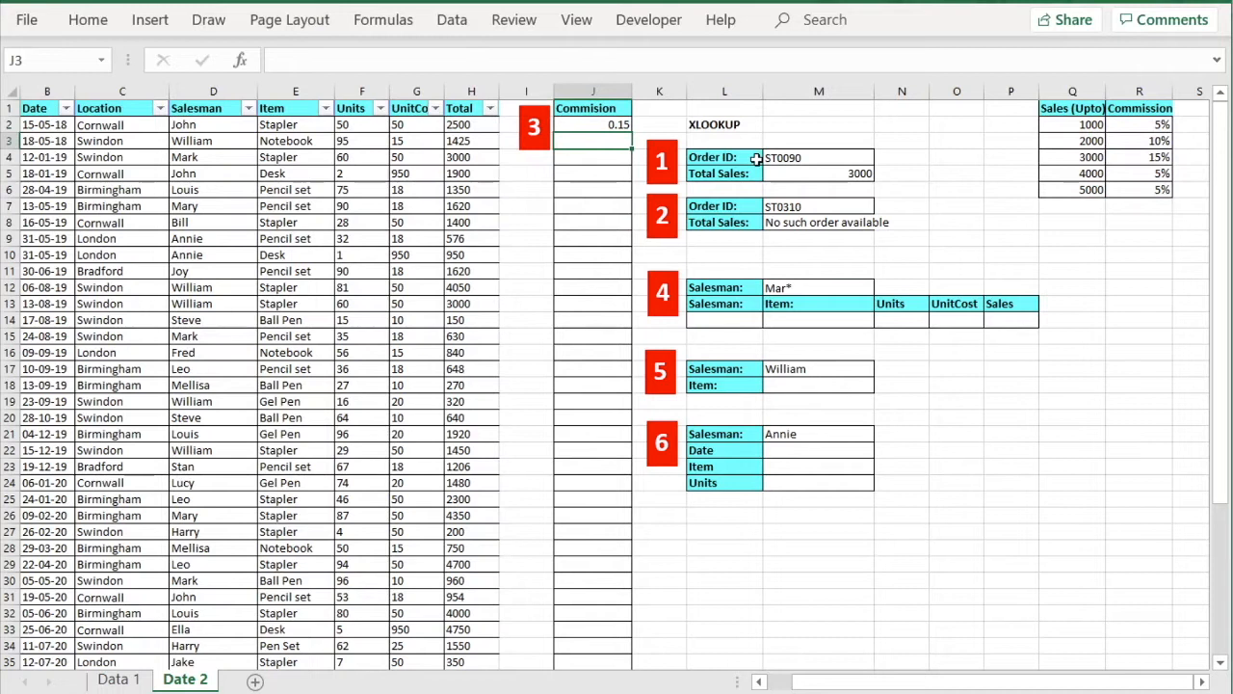
{"action": "left_click", "coordinate": [596, 125]}
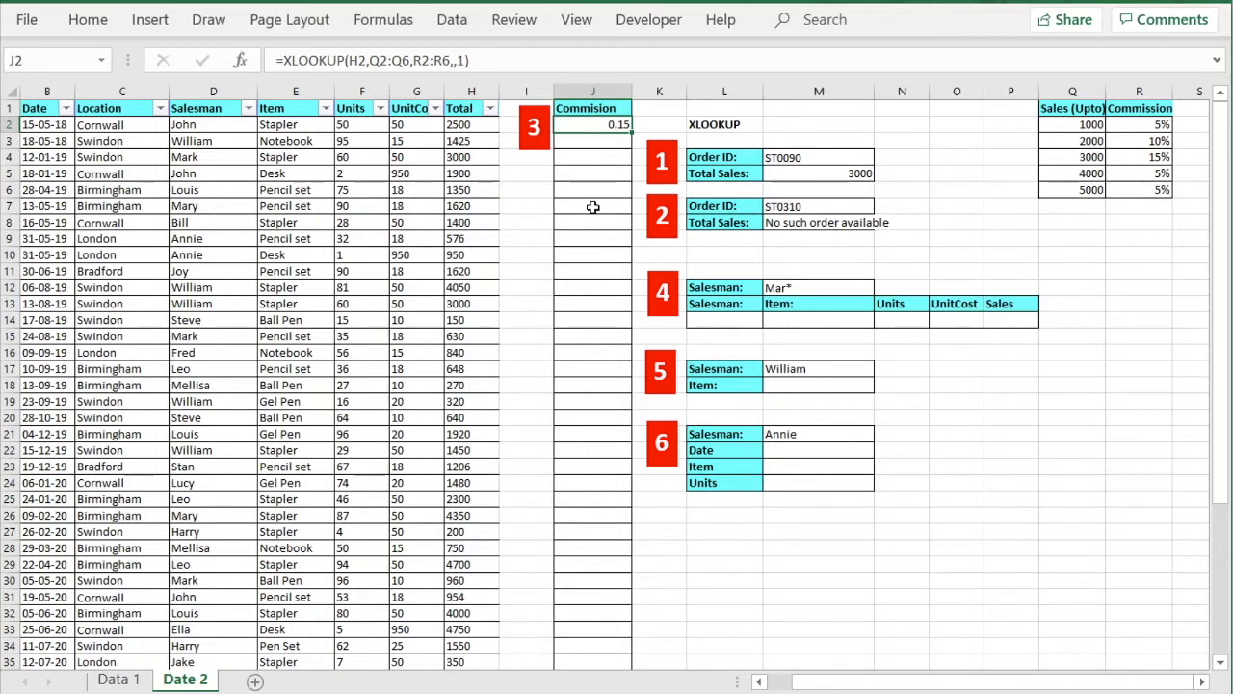
Prefix J2's lookup with H2* so it returns a commission of 375.00.
{"action": "left_click", "coordinate": [281, 61]}
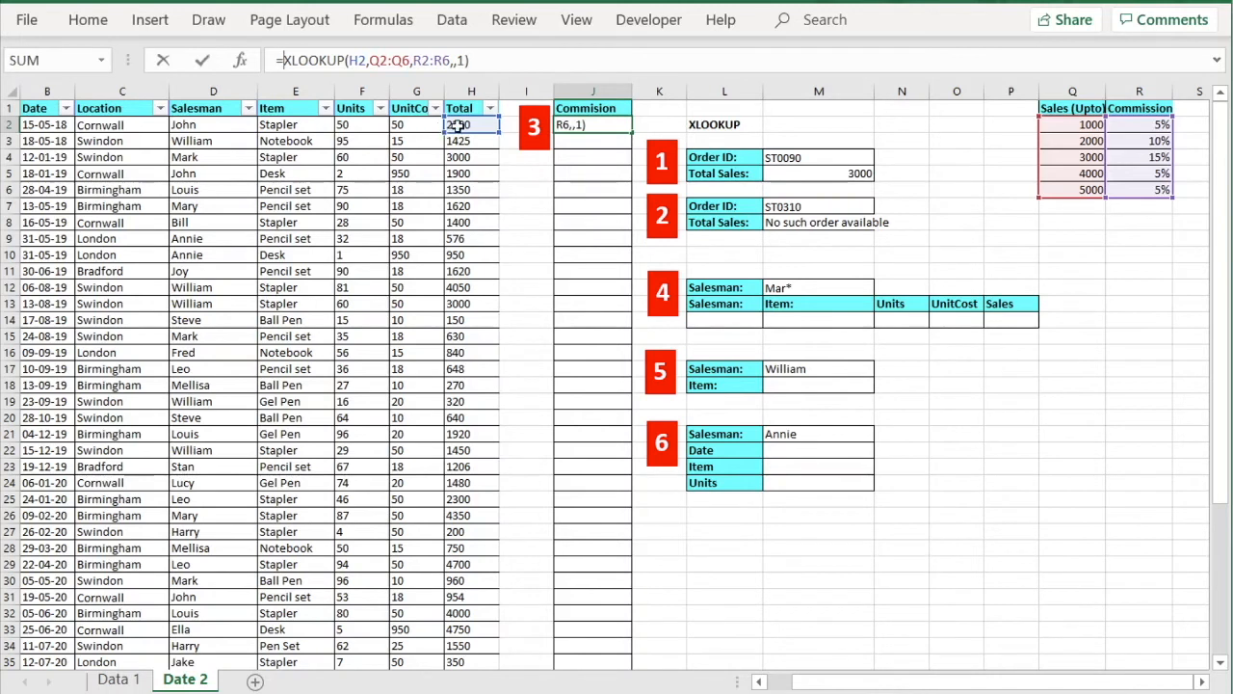
{"action": "left_click", "coordinate": [451, 125]}
{"action": "type", "text": "*"}
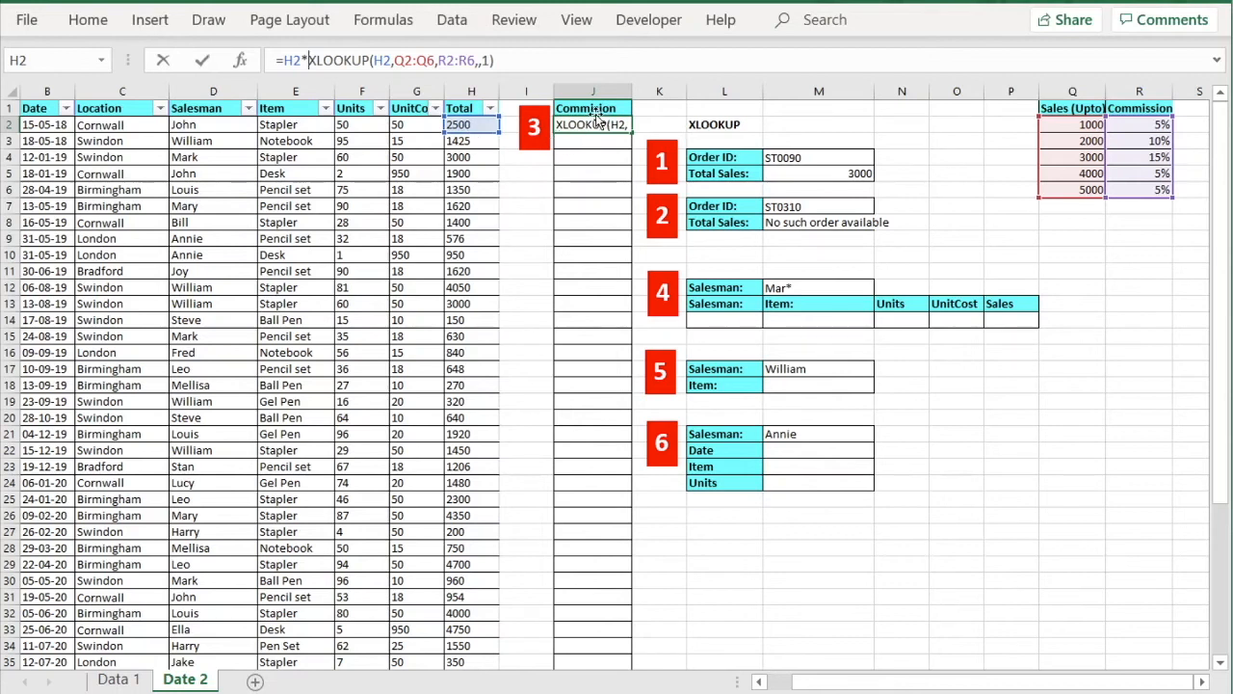
{"action": "key", "text": "Return"}
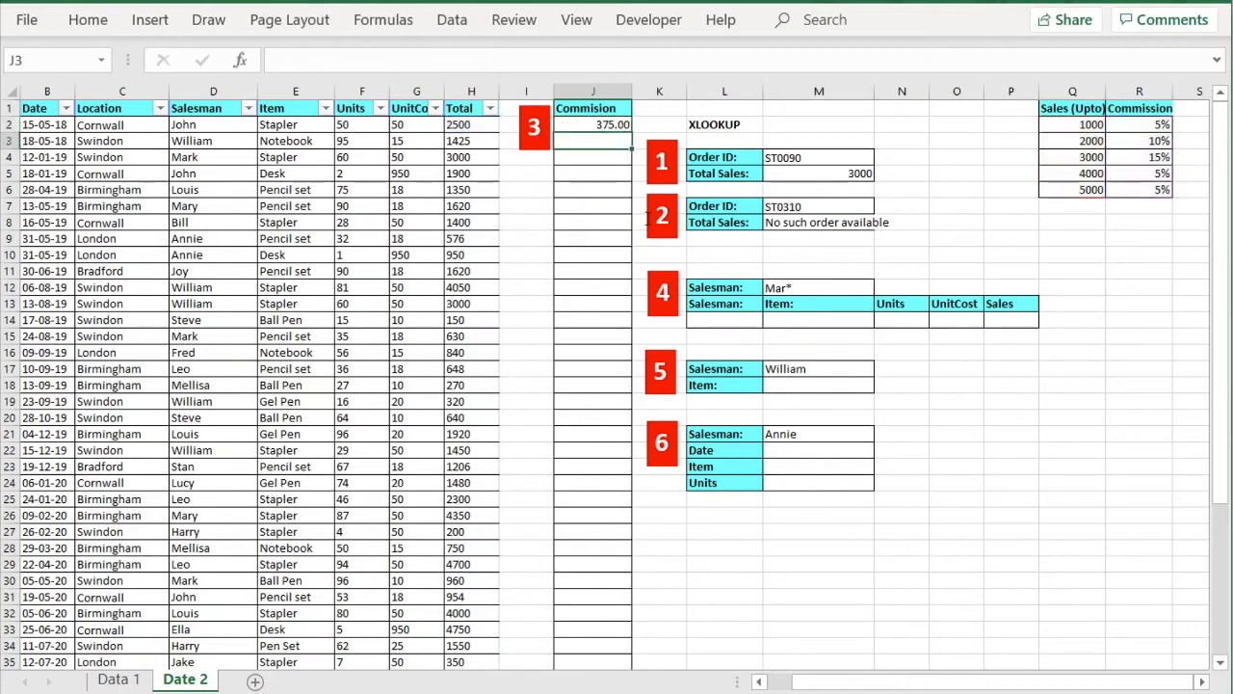
{"action": "left_click", "coordinate": [606, 124]}
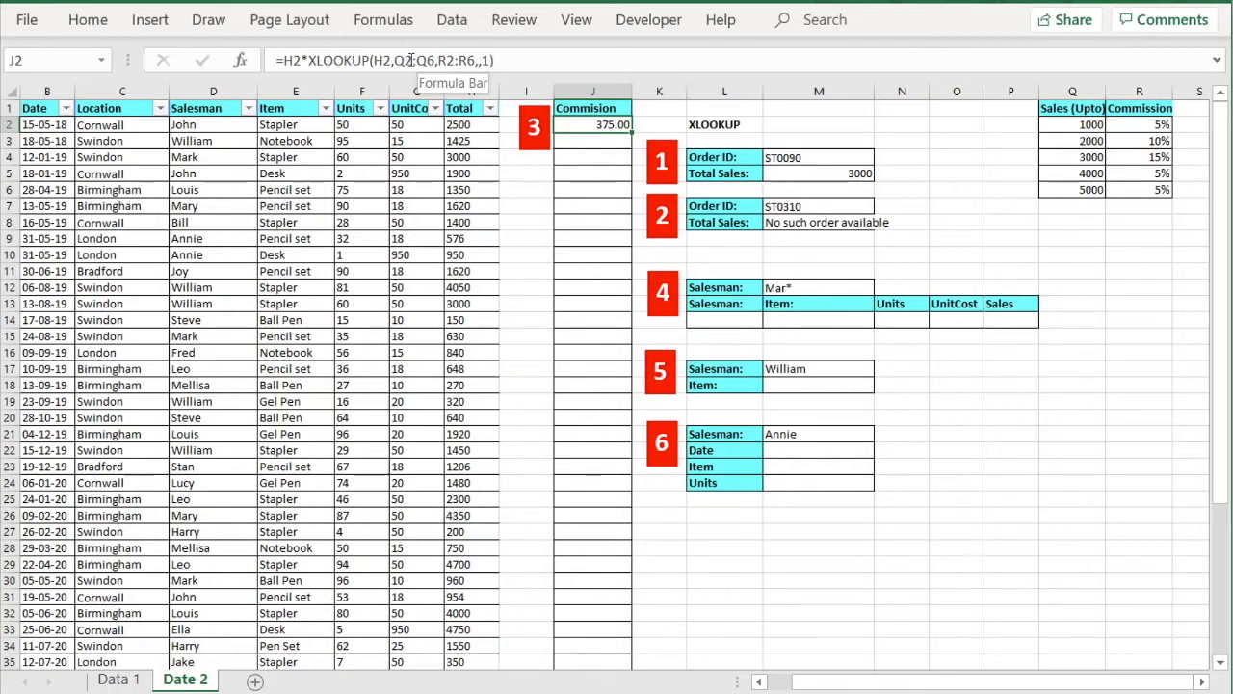
Make Q2:Q6 and R2:R6 absolute in J2's formula and fill it down to J48.
{"action": "left_click_drag", "start_coordinate": [394, 59], "coordinate": [435, 59]}
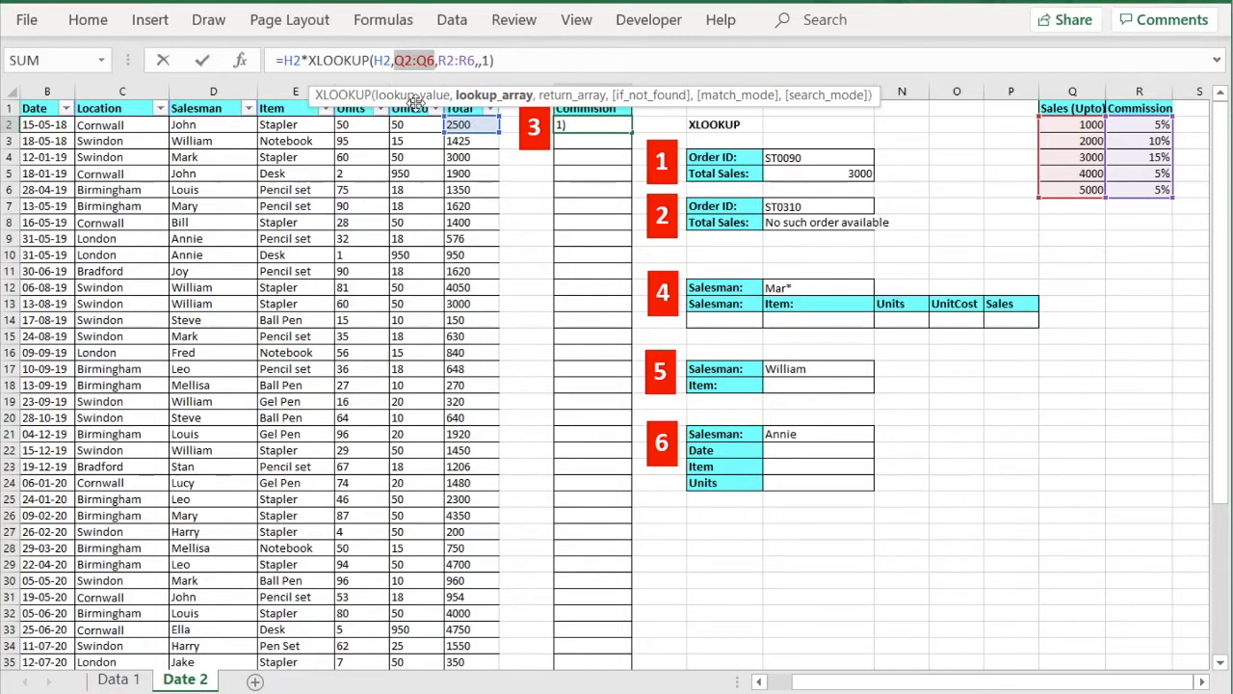
{"action": "key", "text": "F4"}
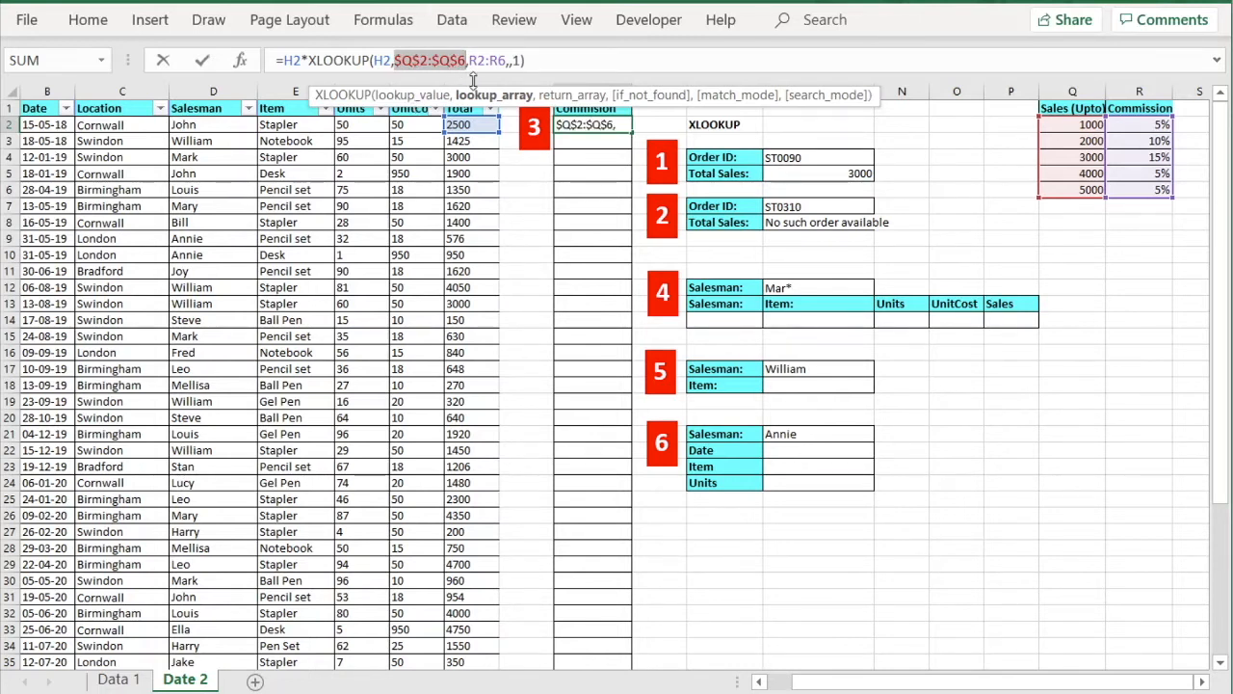
{"action": "left_click_drag", "start_coordinate": [469, 60], "coordinate": [507, 61]}
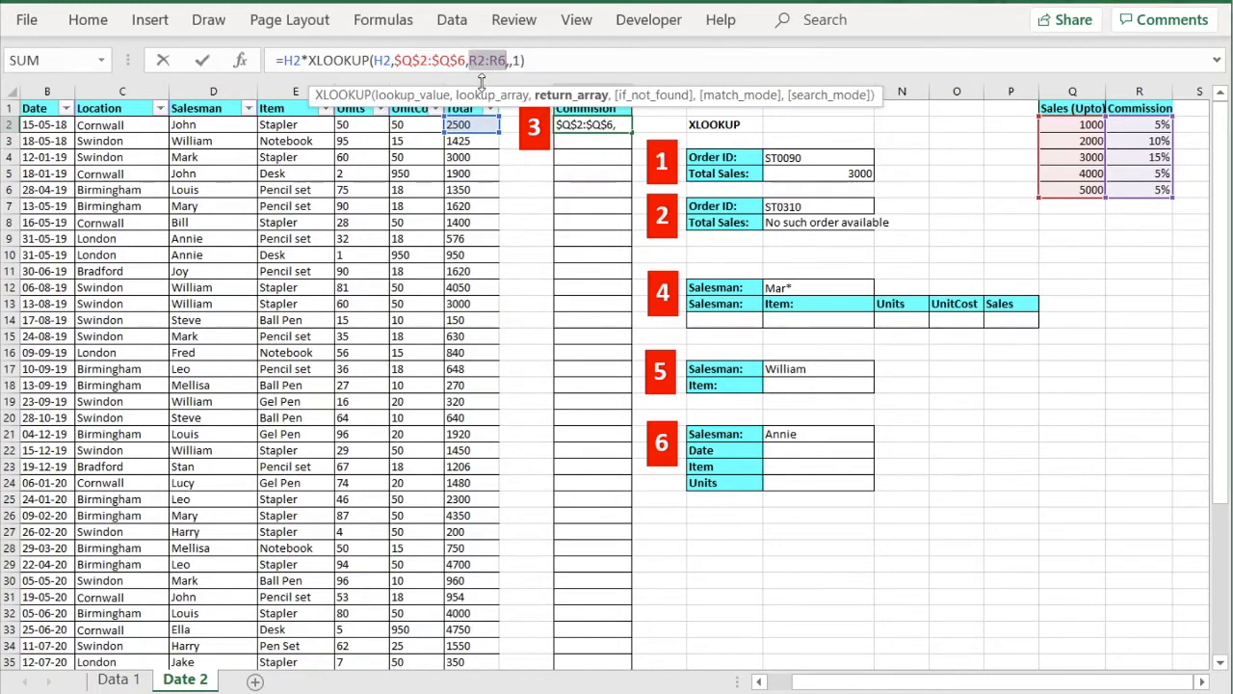
{"action": "key", "text": "F4"}
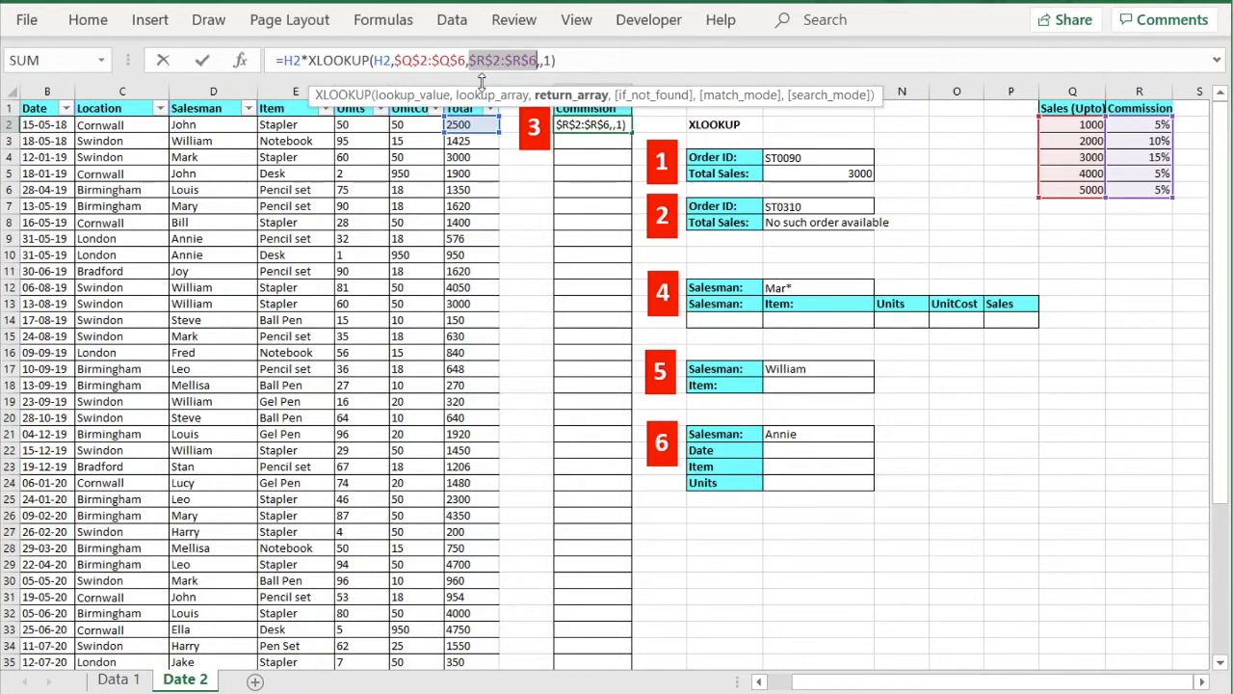
{"action": "key", "text": "Return"}
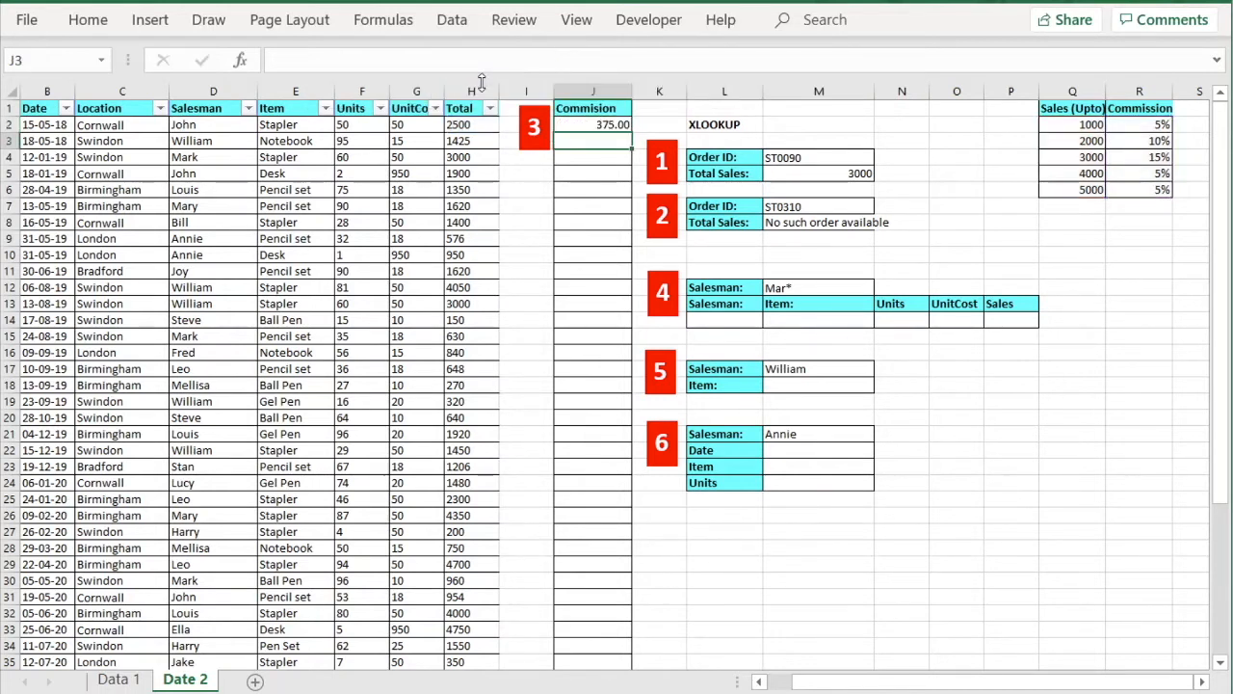
{"action": "left_click", "coordinate": [621, 126]}
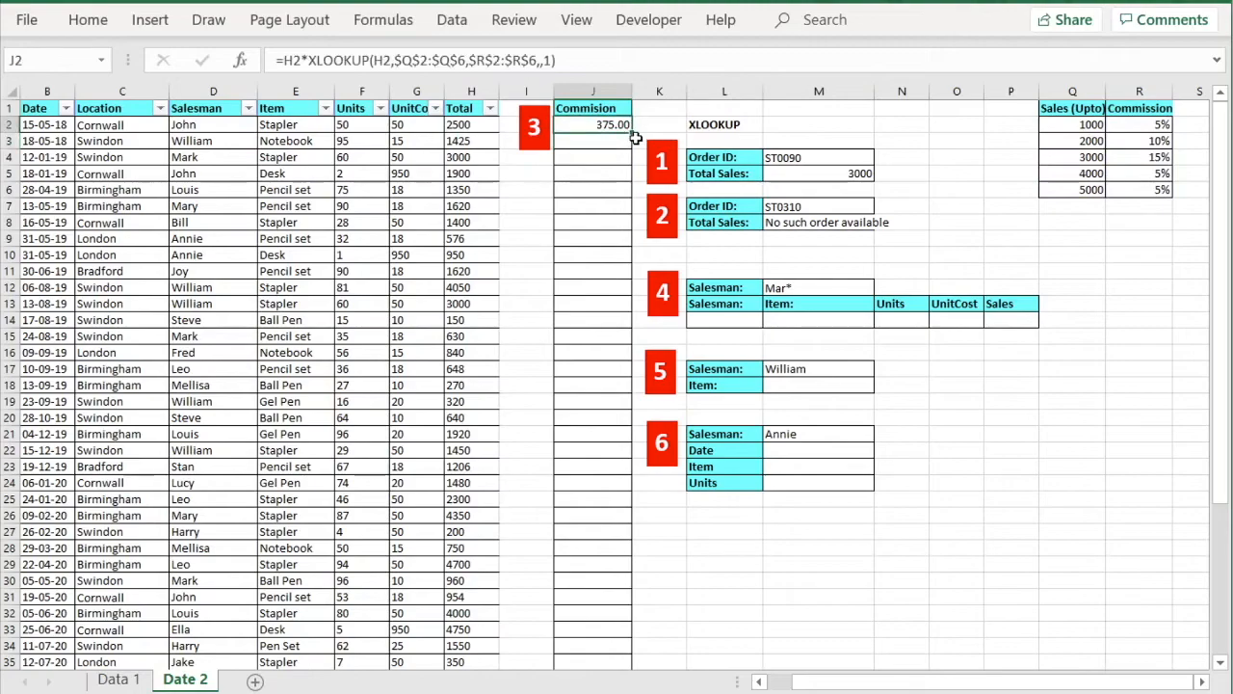
{"action": "left_click_drag", "start_coordinate": [635, 138], "coordinate": [621, 612]}
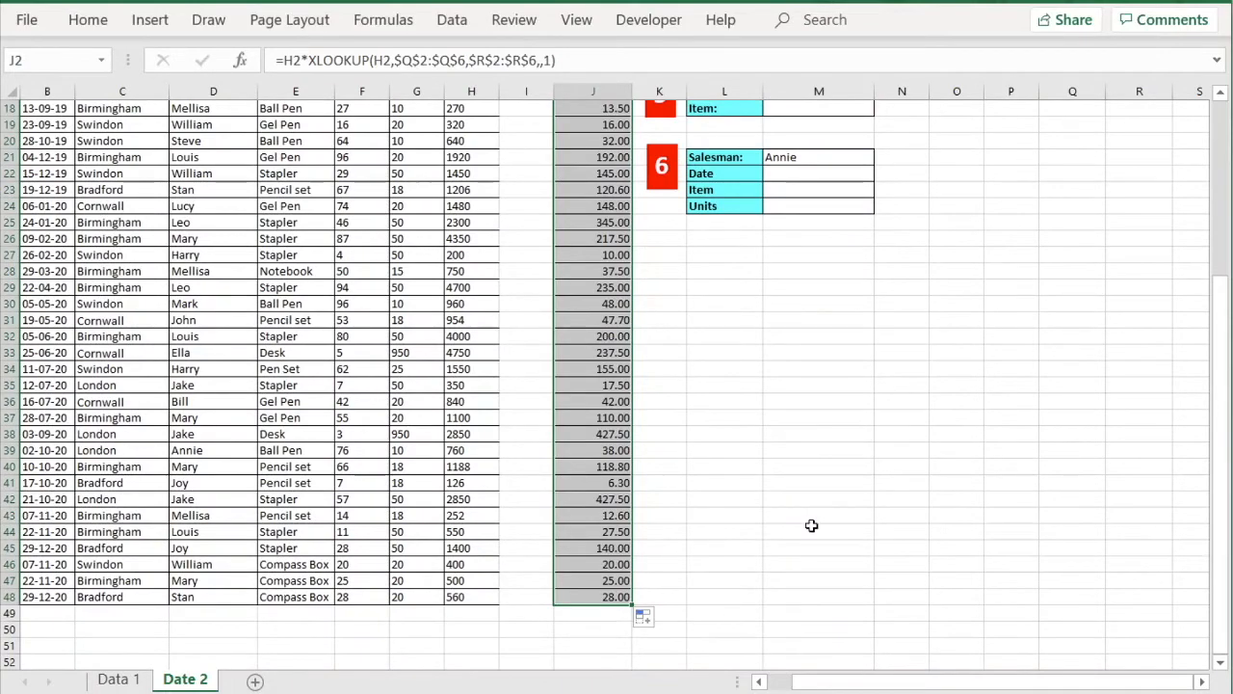
{"action": "left_click_drag", "start_coordinate": [1220, 318], "coordinate": [1218, 114]}
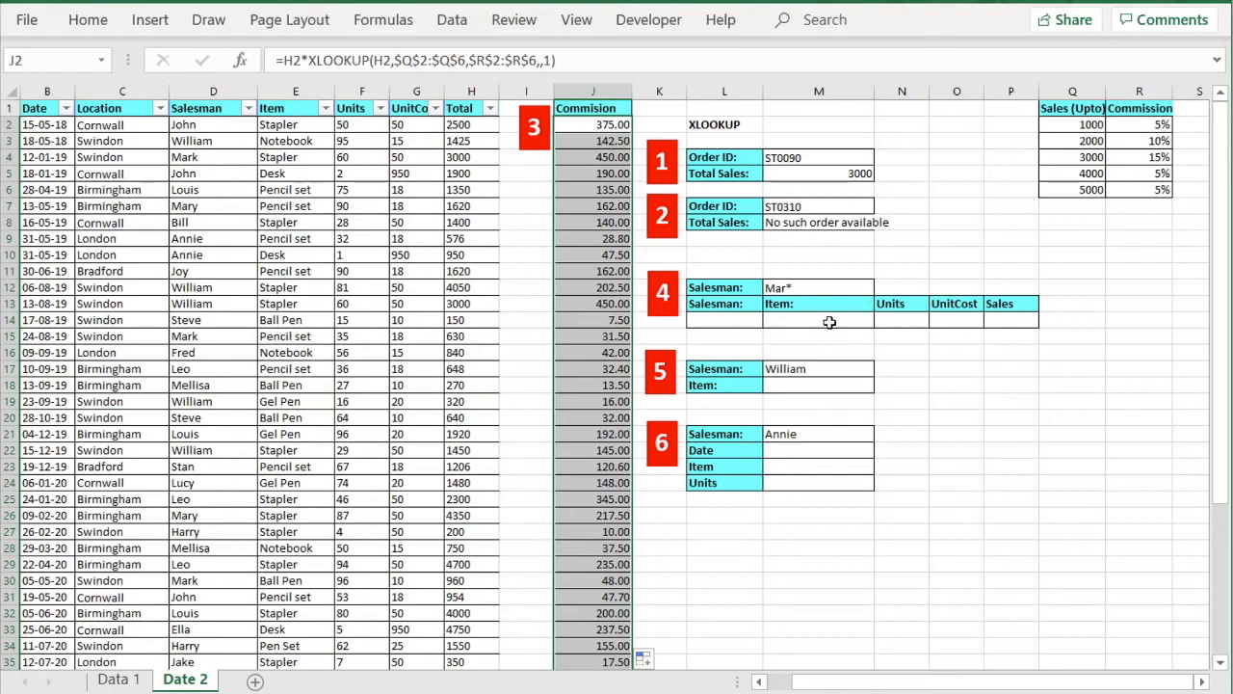
{"action": "left_click", "coordinate": [827, 322]}
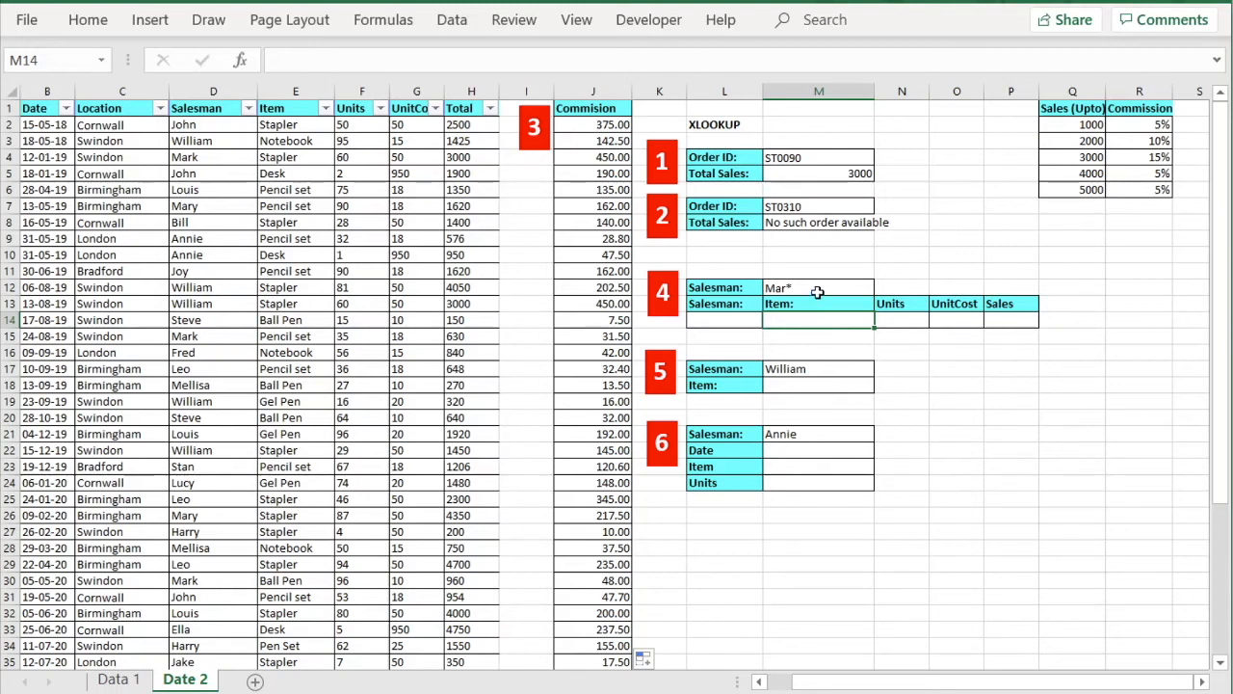
{"action": "left_click", "coordinate": [818, 292]}
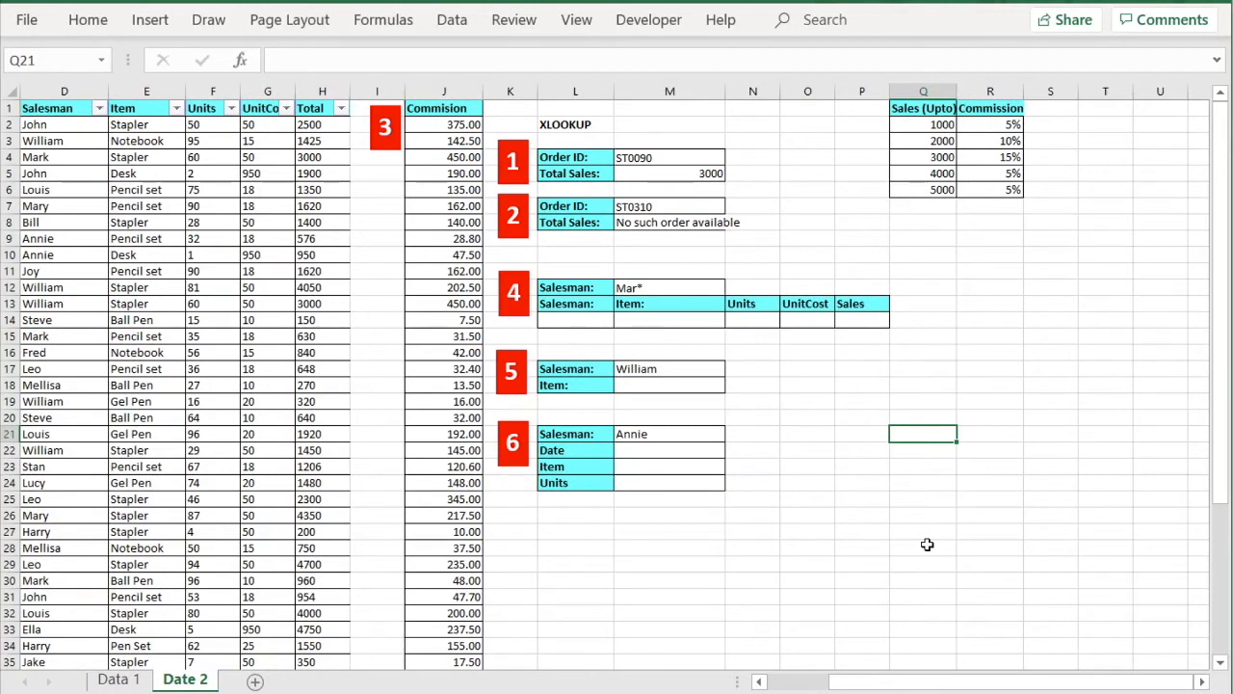
{"action": "left_click", "coordinate": [574, 321]}
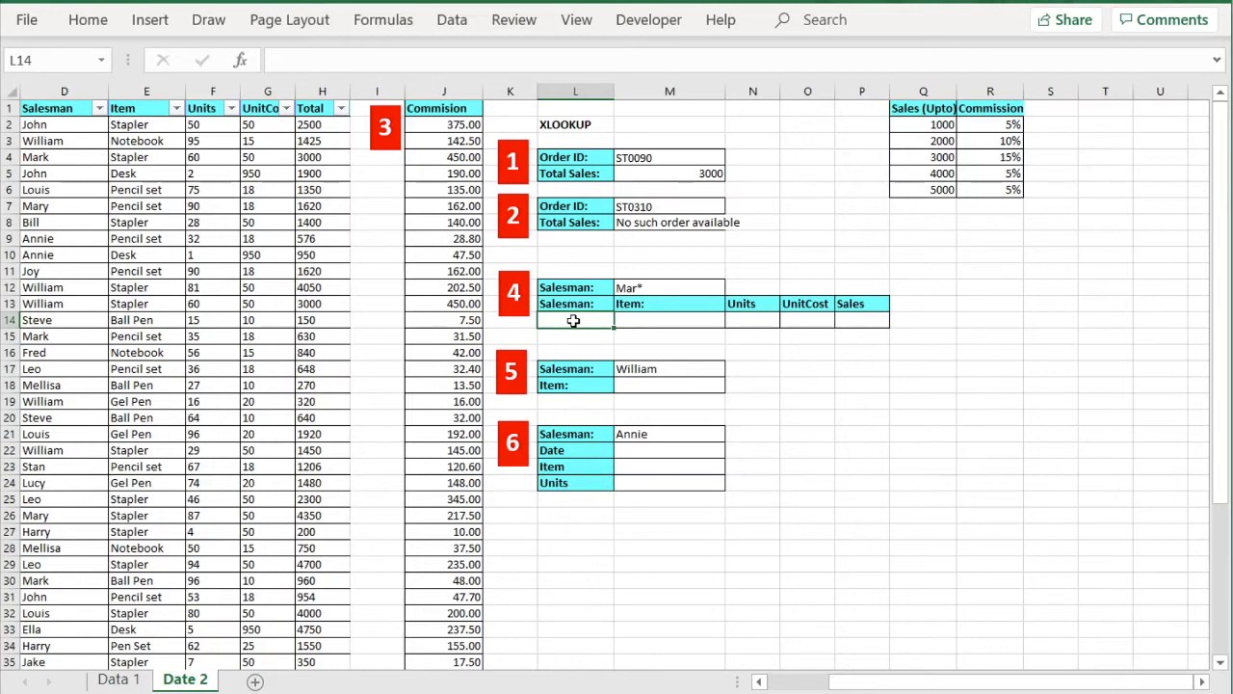
{"action": "type", "text": "=x"}
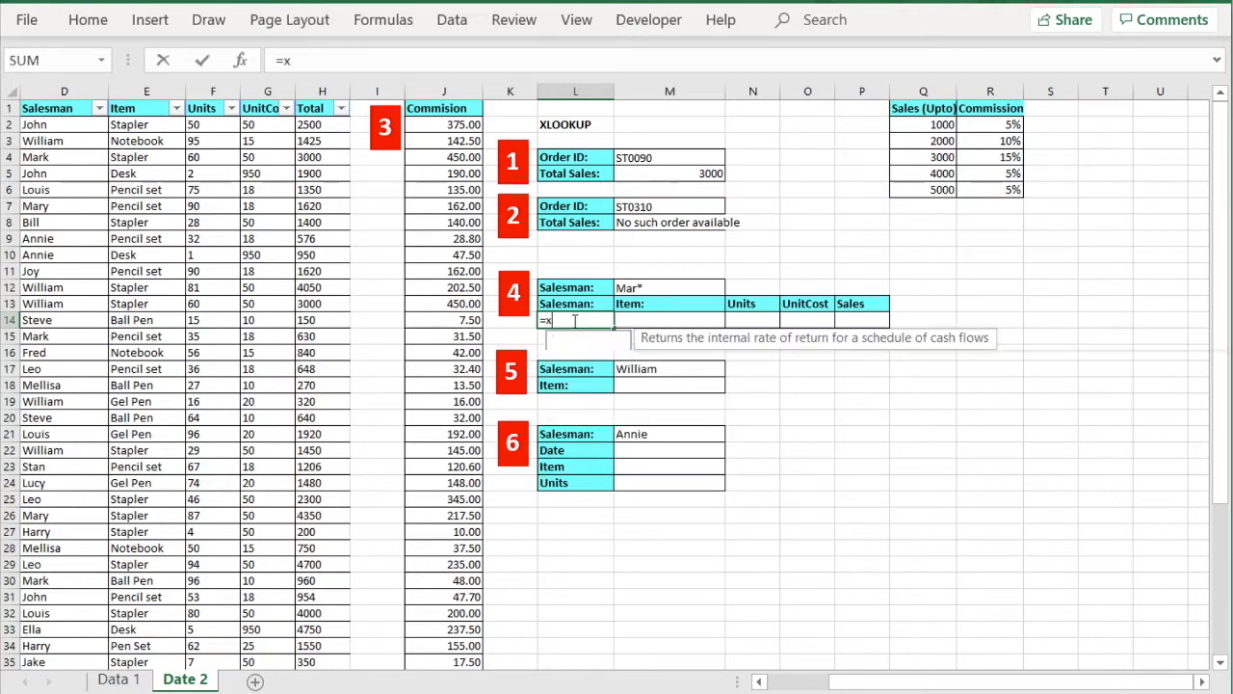
{"action": "type", "text": "lookup"}
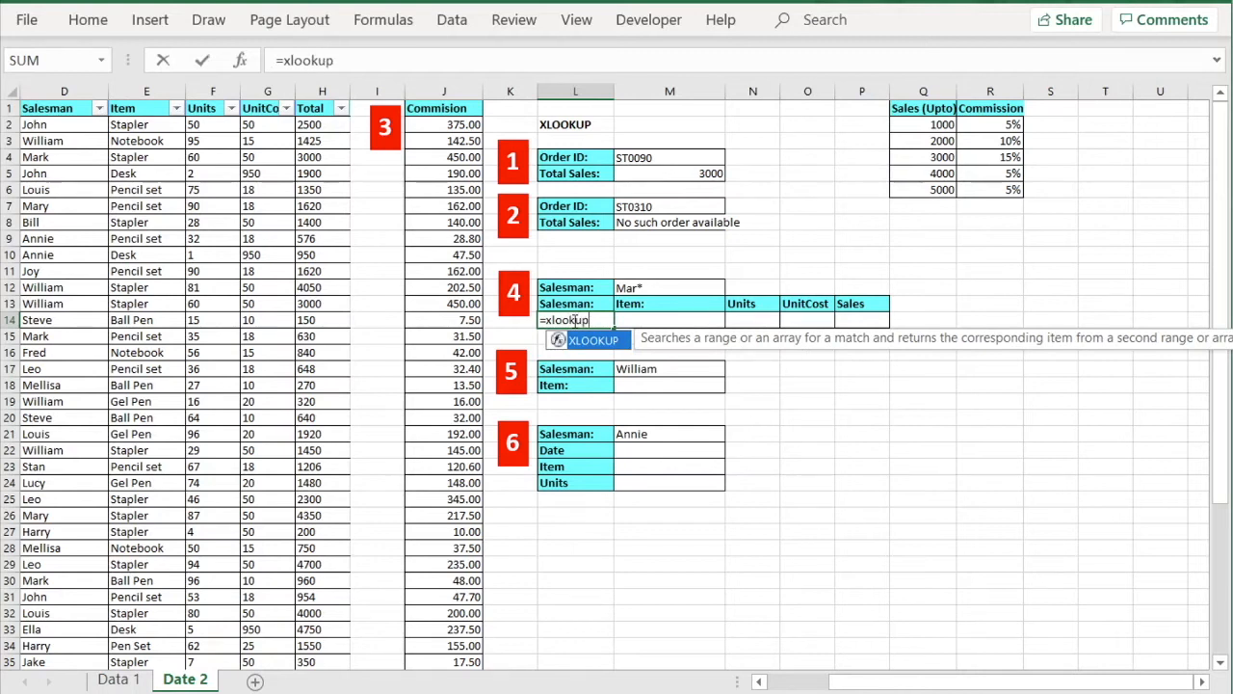
{"action": "type", "text": "("}
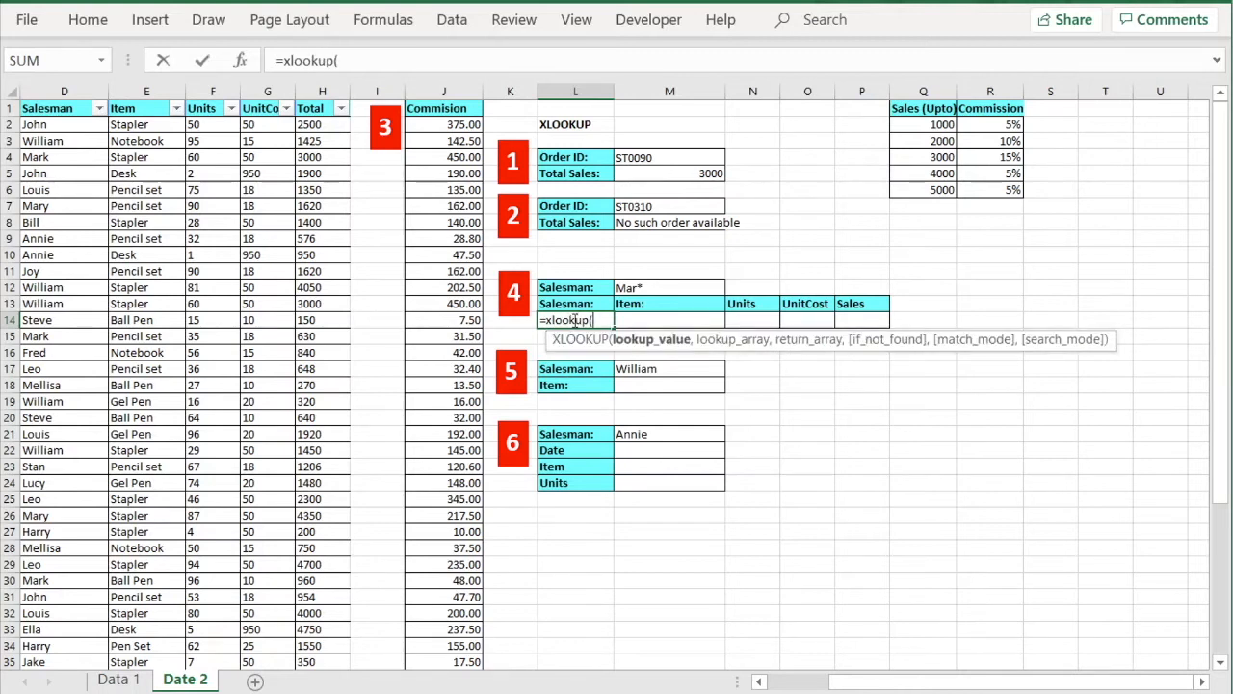
Enter =XLOOKUP(M12,D:D,D:H,,2) in L14 with wildcard matching, spilling Mark, Stapler, 60, 50, 3000.
{"action": "left_click", "coordinate": [655, 287]}
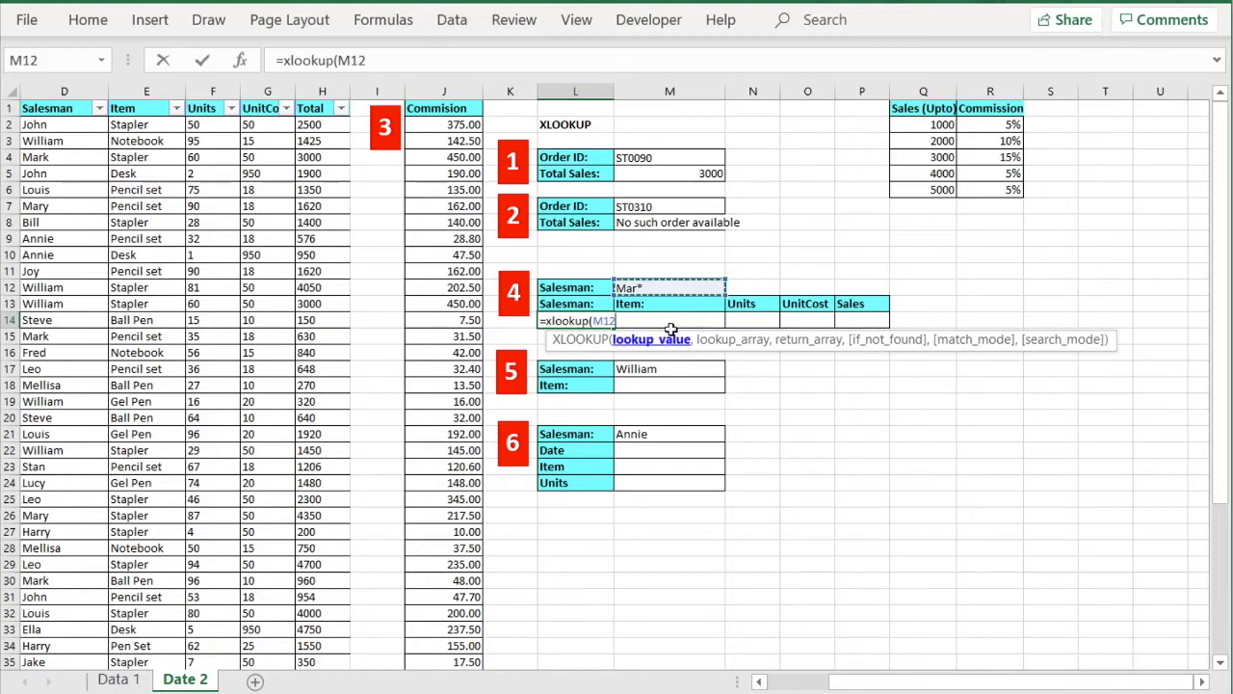
{"action": "type", "text": ","}
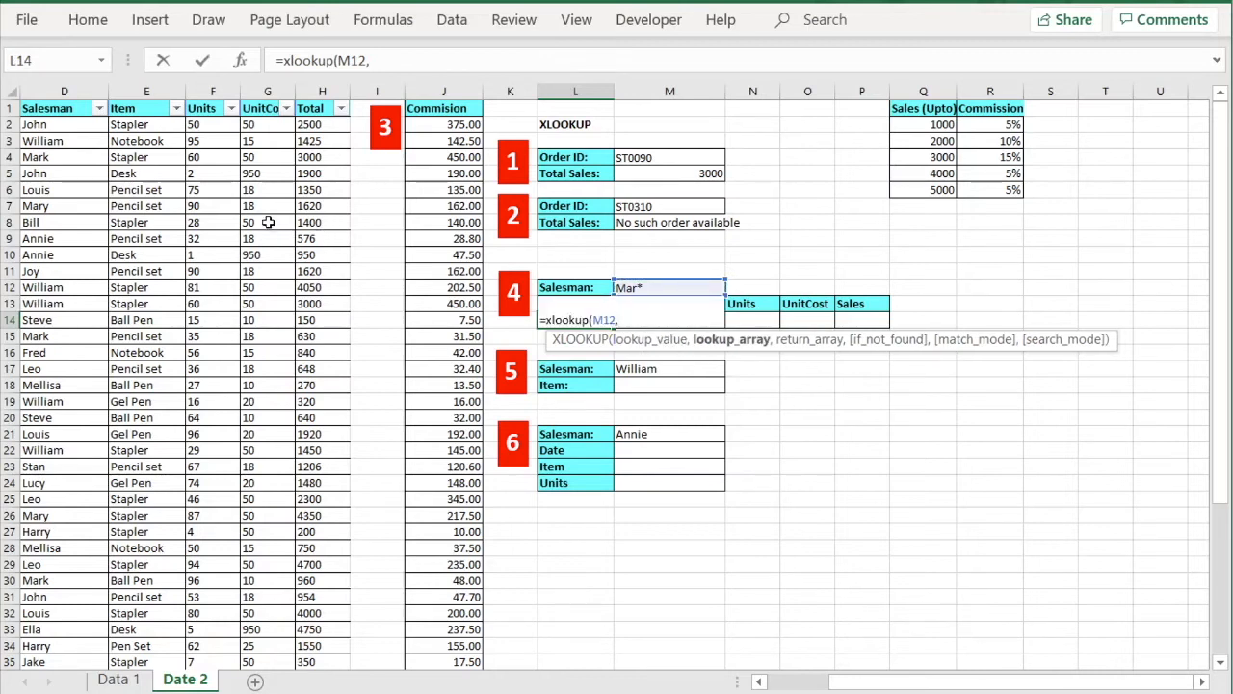
{"action": "left_click", "coordinate": [76, 91]}
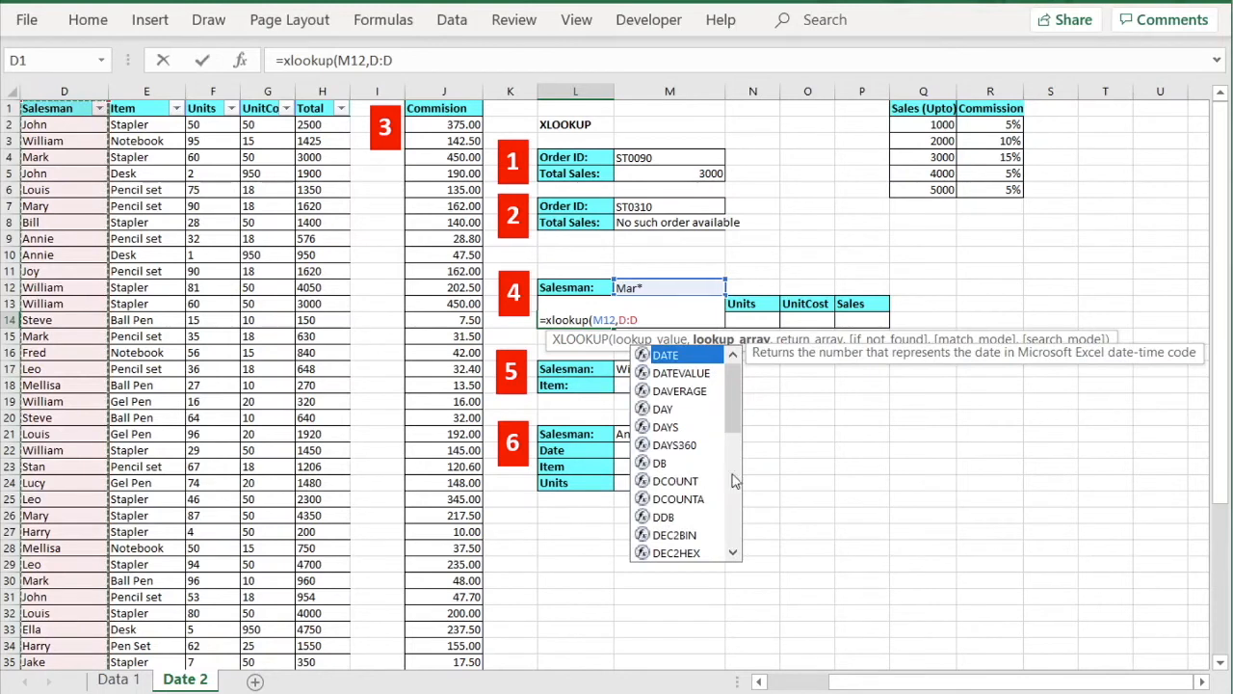
{"action": "type", "text": ","}
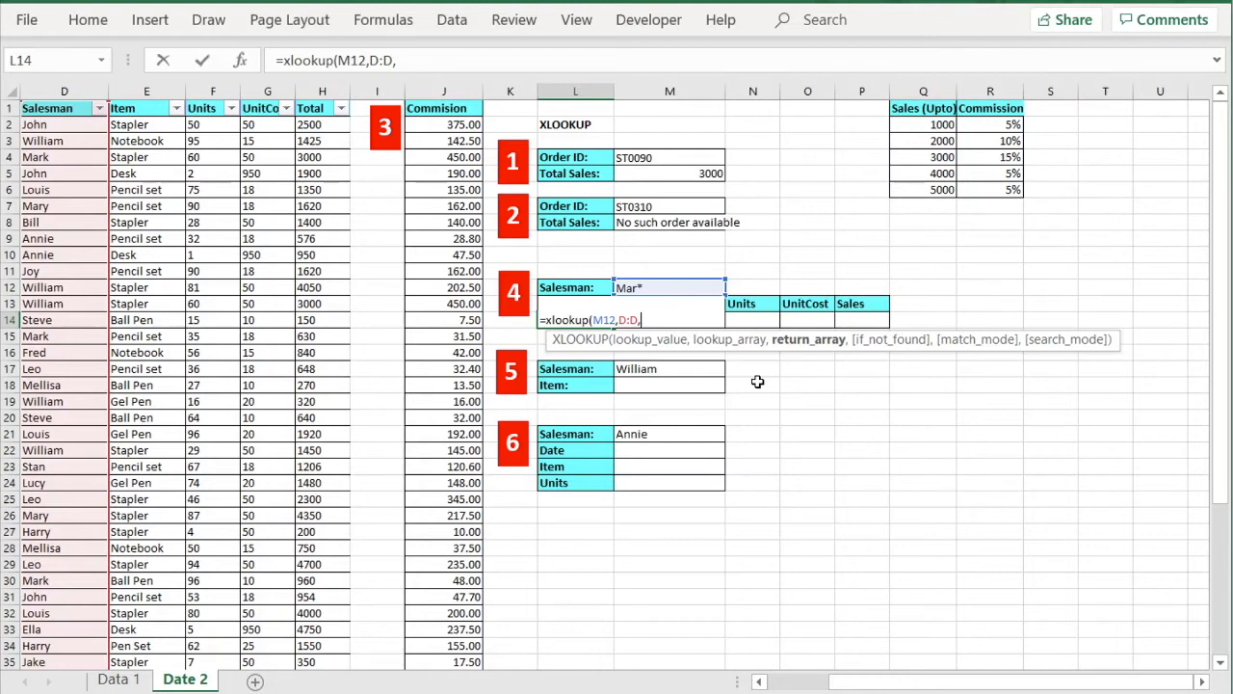
{"action": "left_click", "coordinate": [58, 92]}
{"action": "left_click_drag", "start_coordinate": [58, 92], "coordinate": [328, 124]}
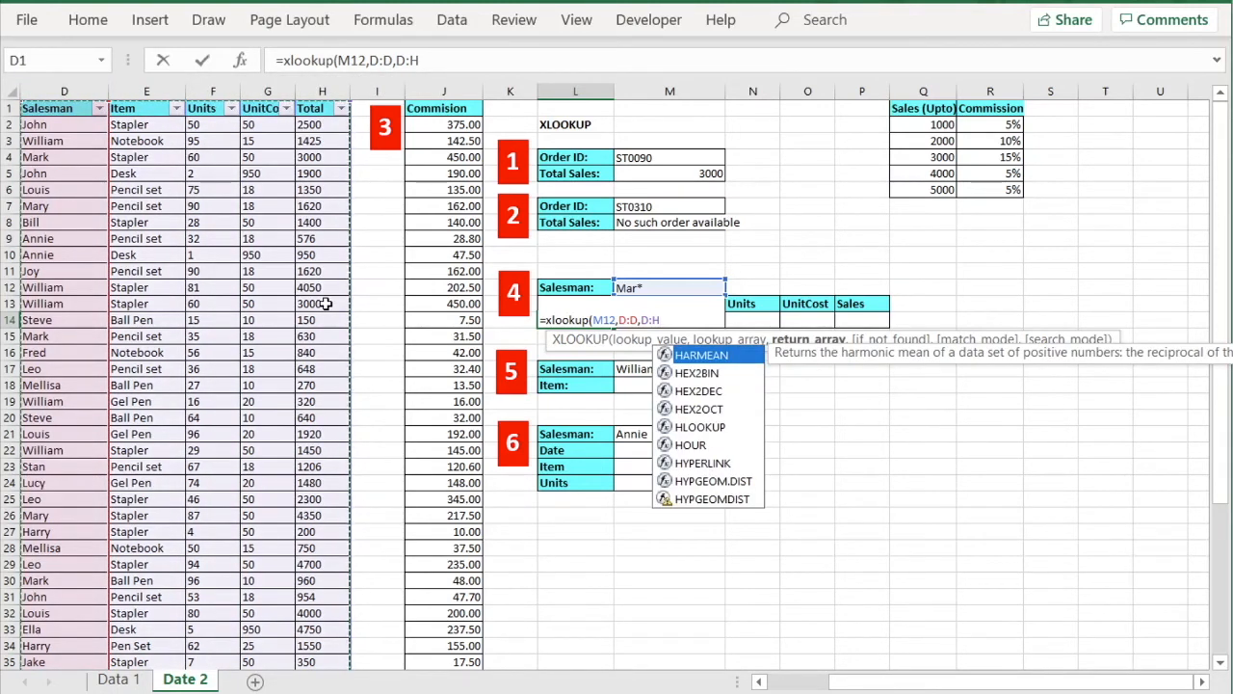
{"action": "type", "text": ","}
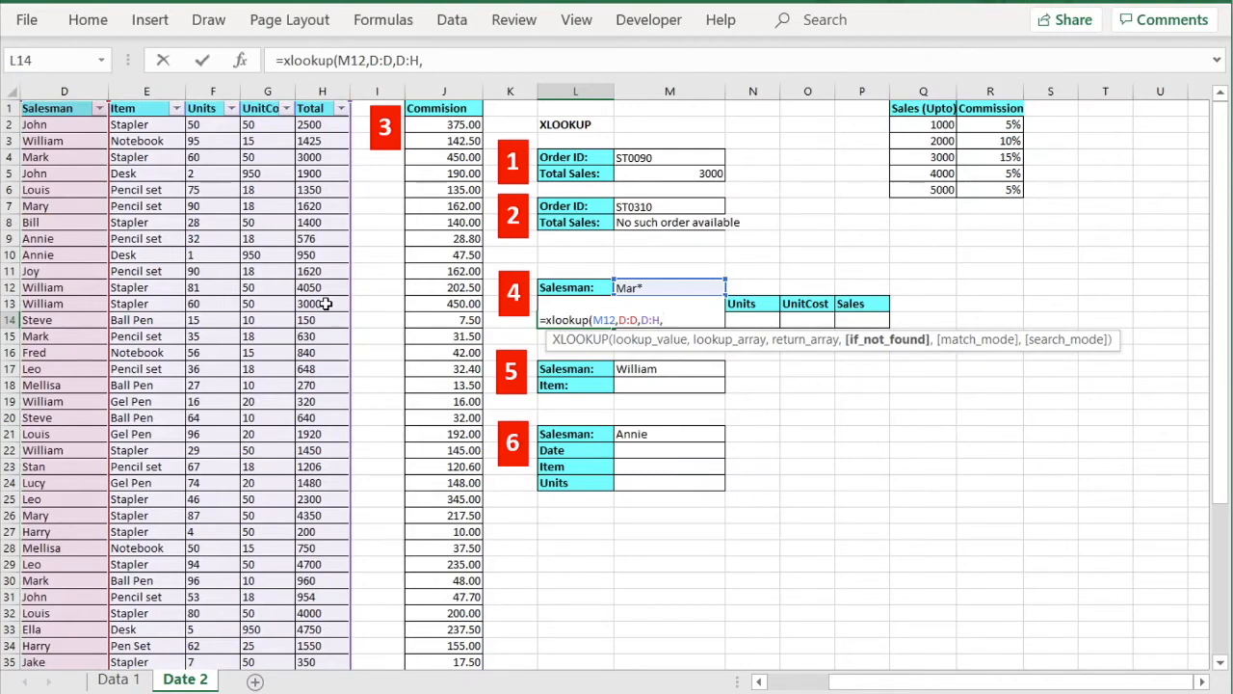
{"action": "type", "text": ","}
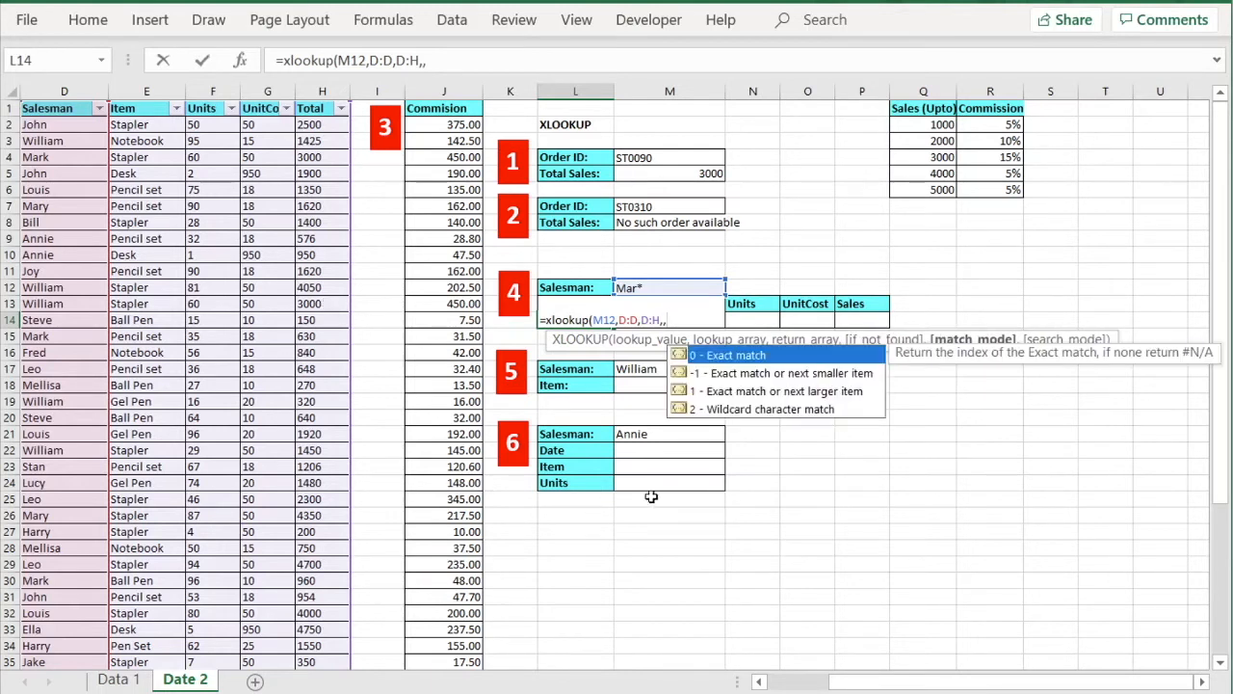
{"action": "double_click", "coordinate": [763, 409]}
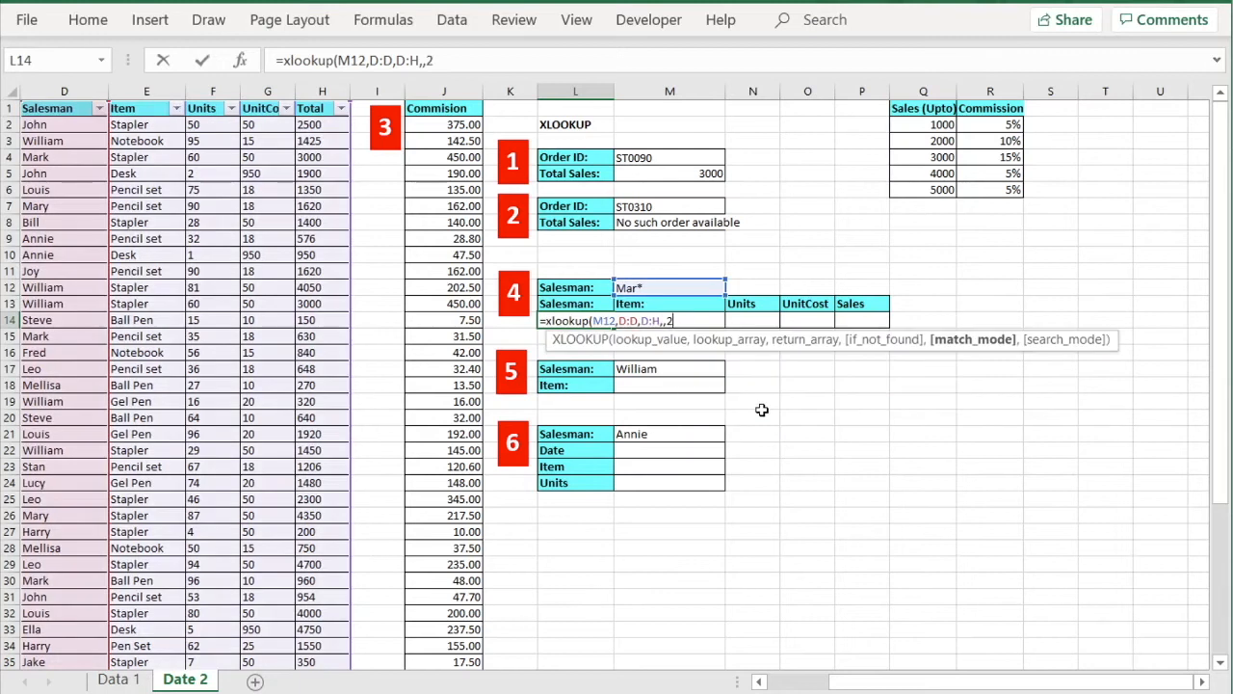
{"action": "type", "text": ")"}
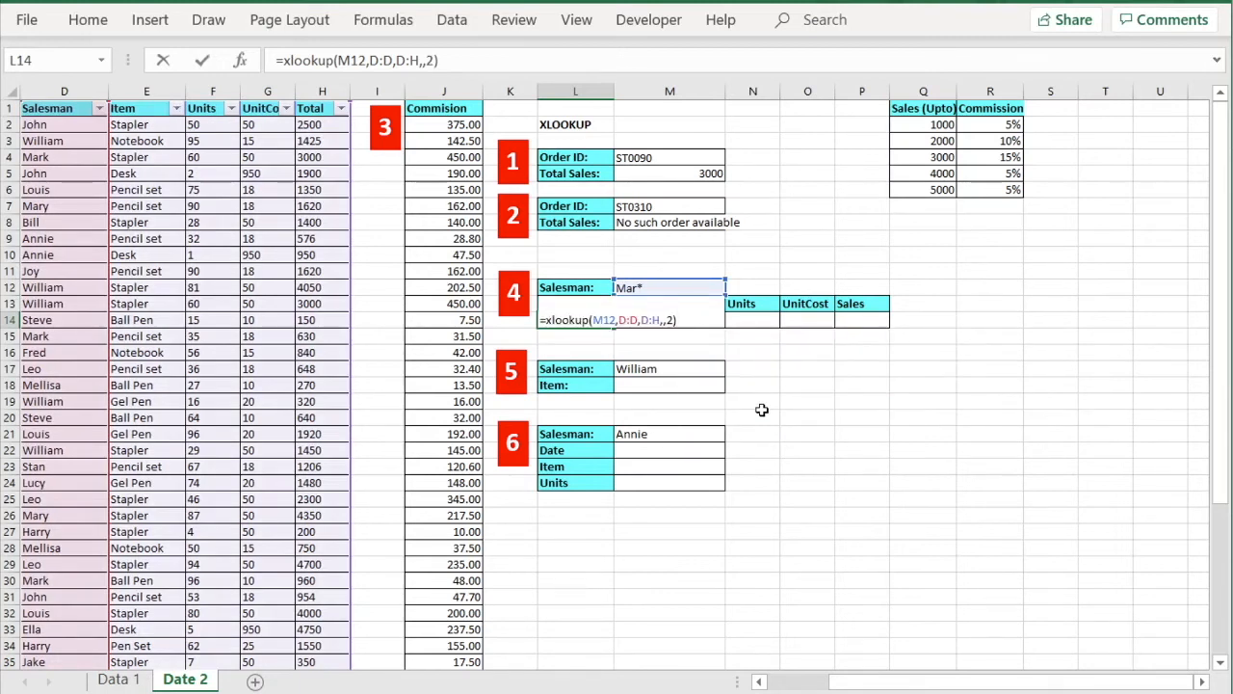
{"action": "key", "text": "Return"}
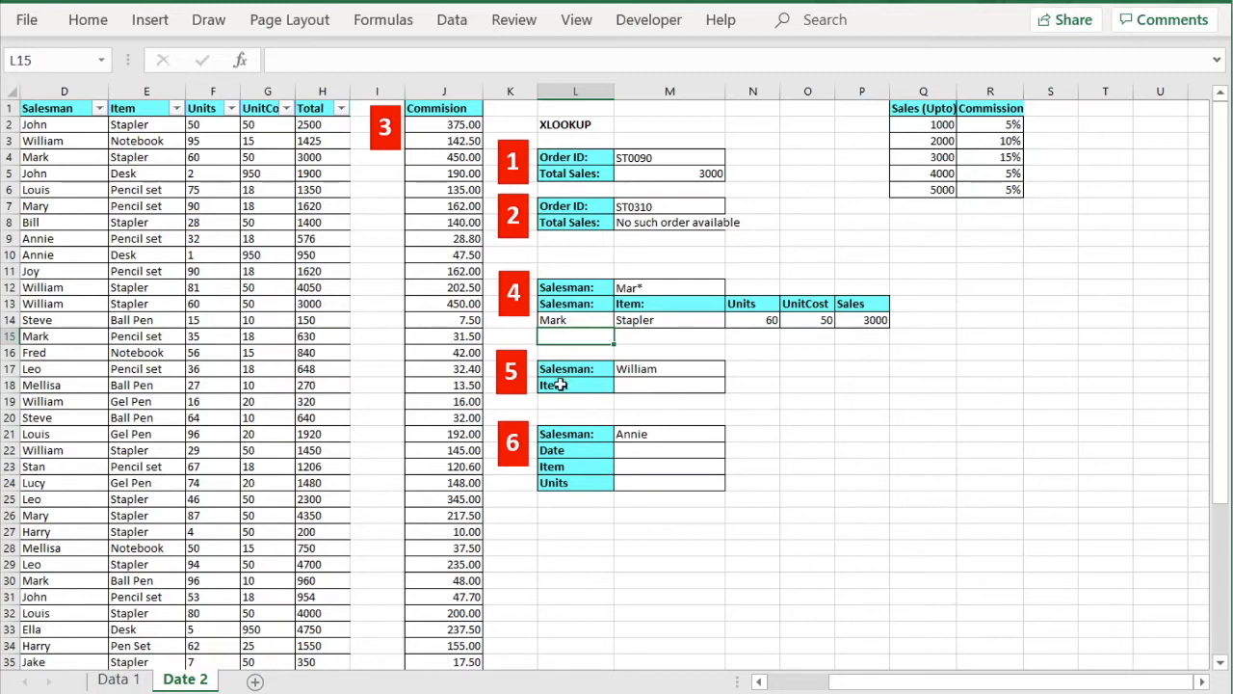
{"action": "left_click", "coordinate": [561, 318]}
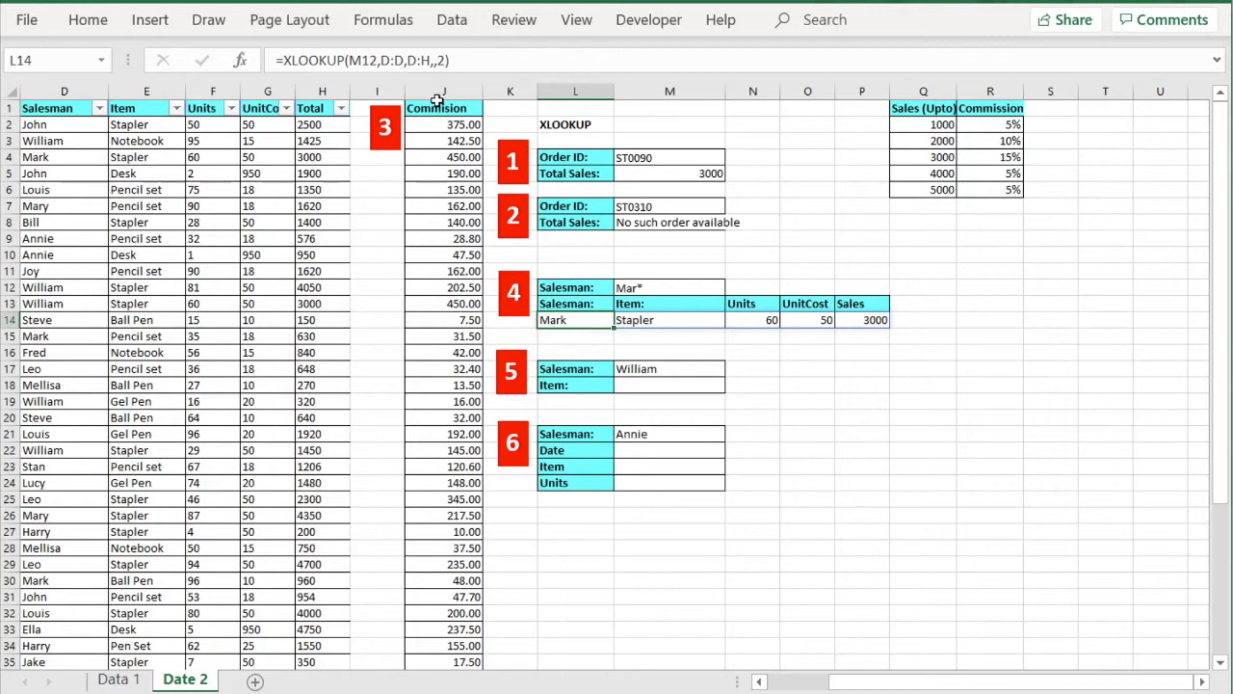
{"action": "left_click", "coordinate": [654, 287]}
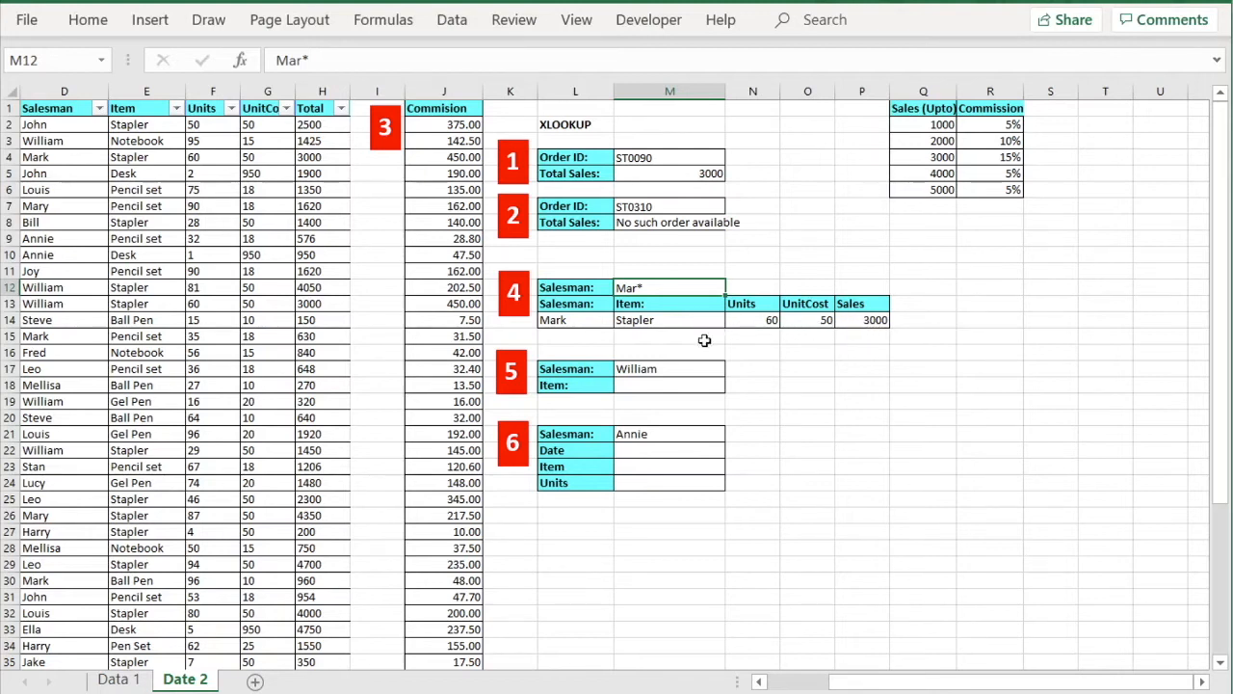
{"action": "left_click", "coordinate": [593, 321]}
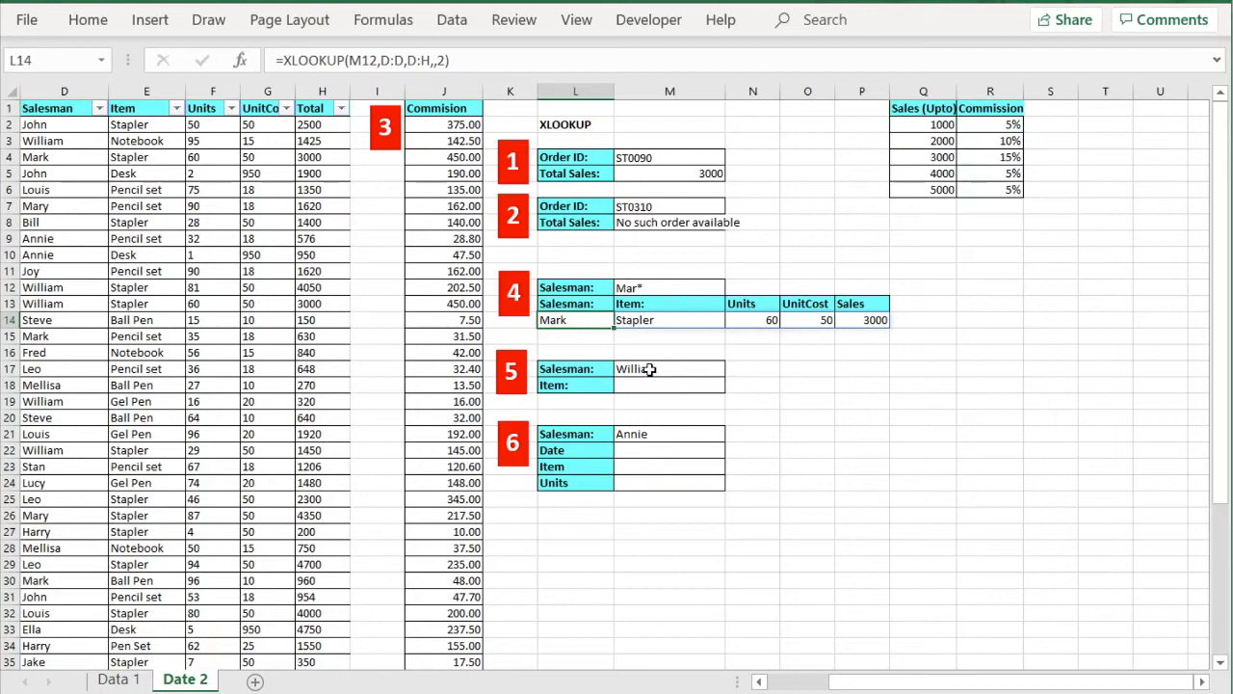
{"action": "left_click", "coordinate": [647, 386]}
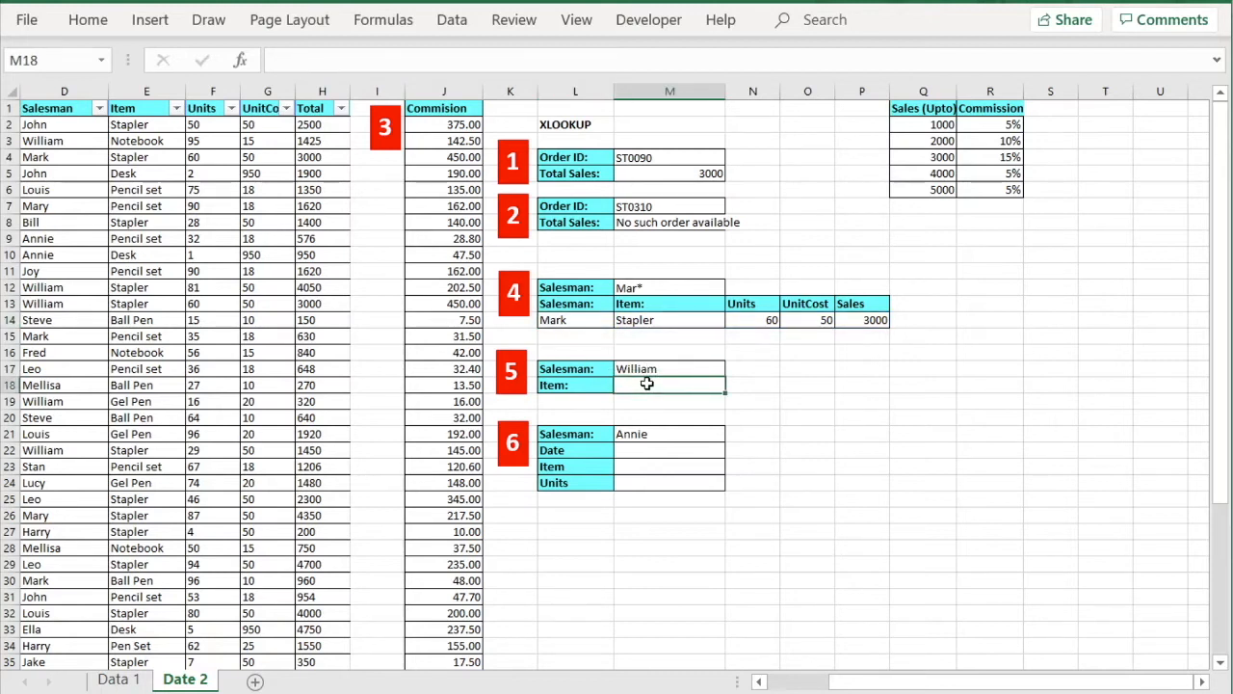
Type =xlookup(M17,D:D,E:E,,, in M18 to look up William's item from column E.
{"action": "type", "text": "=v"}
{"action": "key", "text": "BackSpace"}
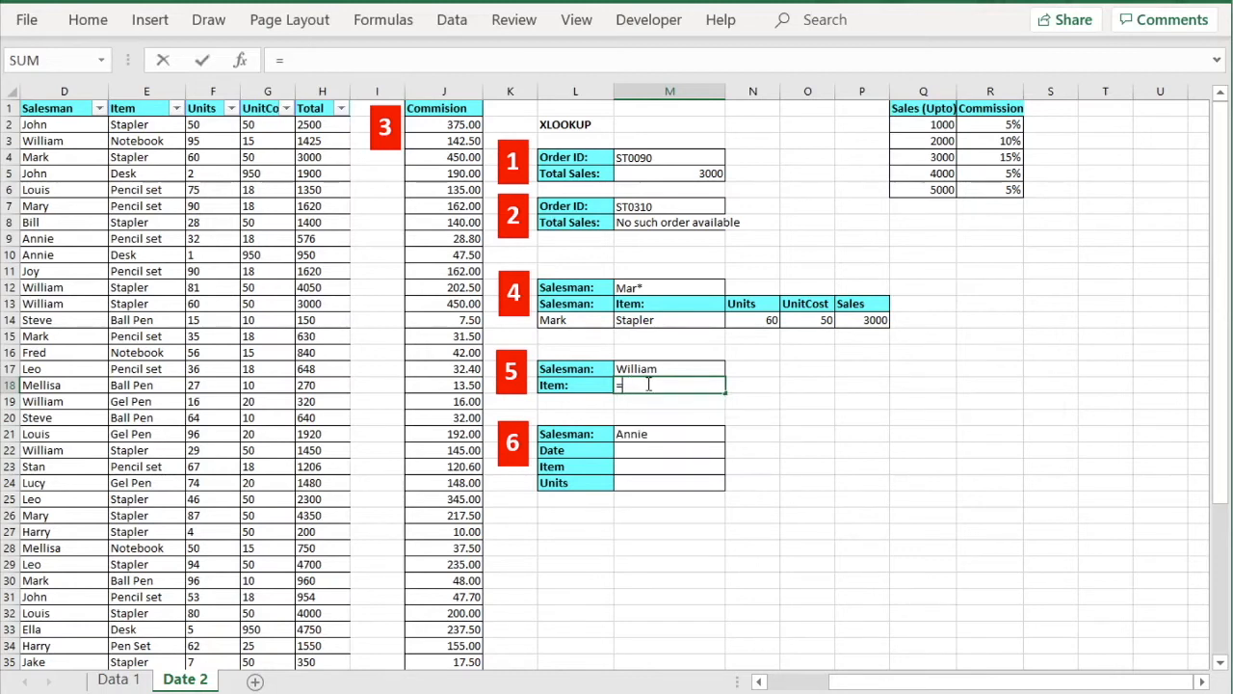
{"action": "type", "text": "xlook"}
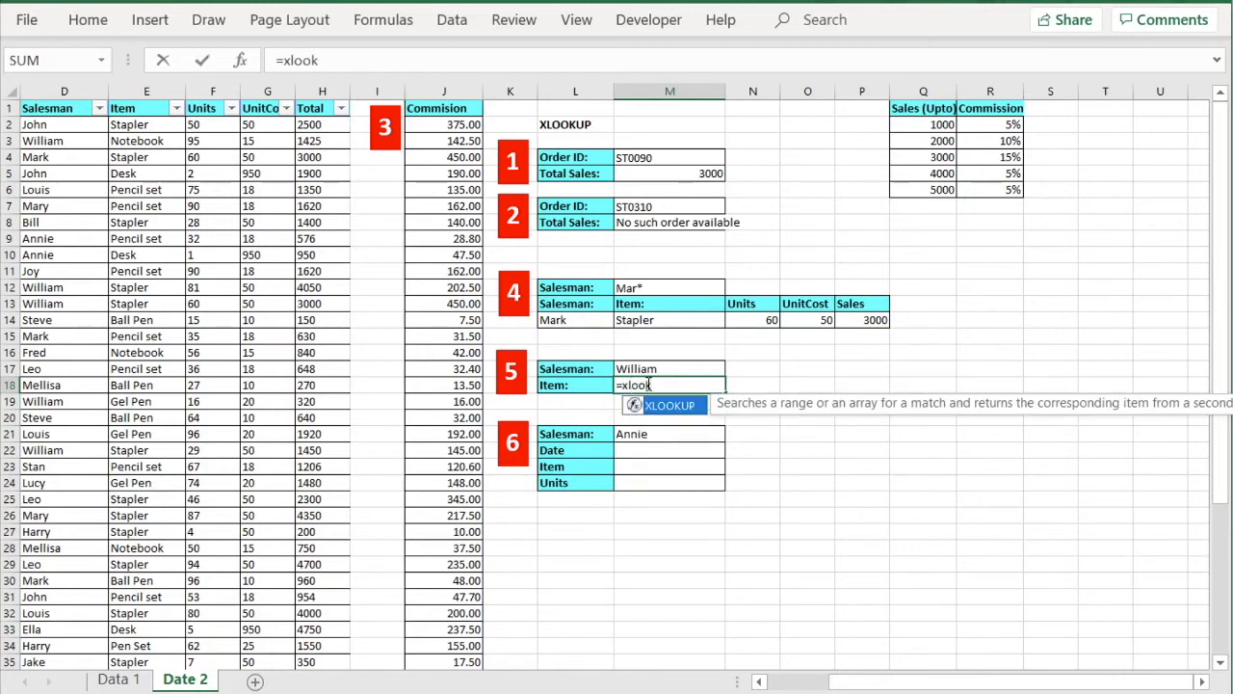
{"action": "type", "text": "up("}
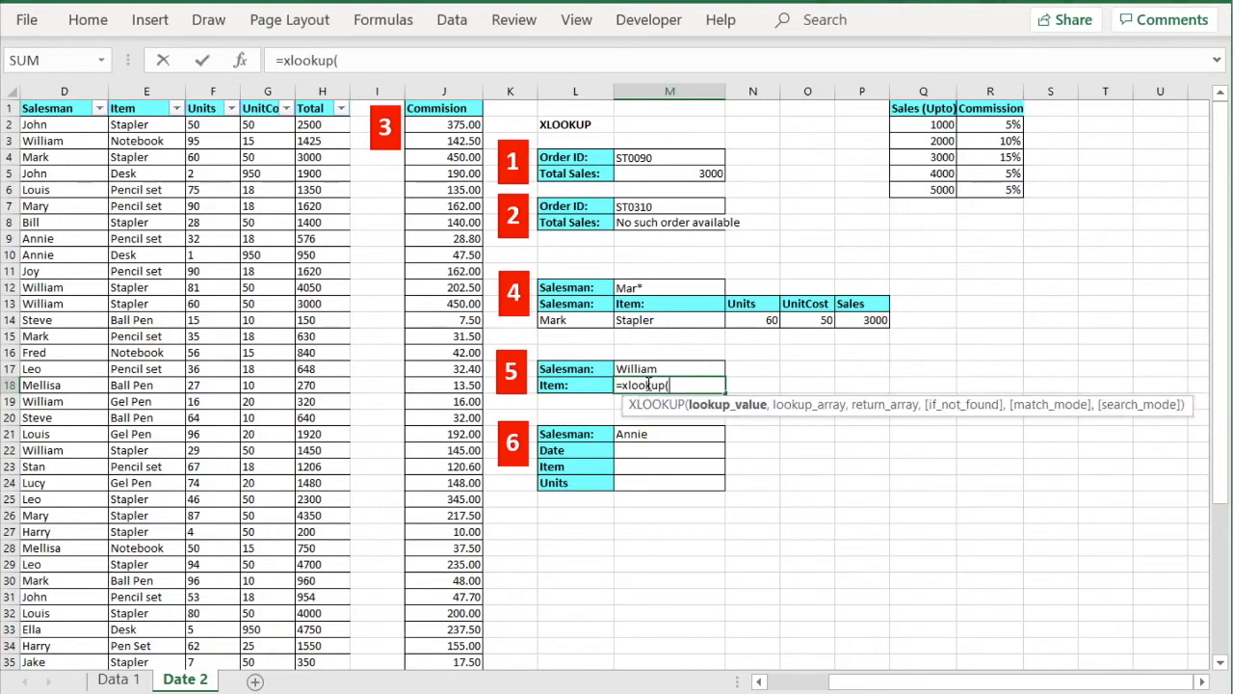
{"action": "left_click", "coordinate": [636, 369]}
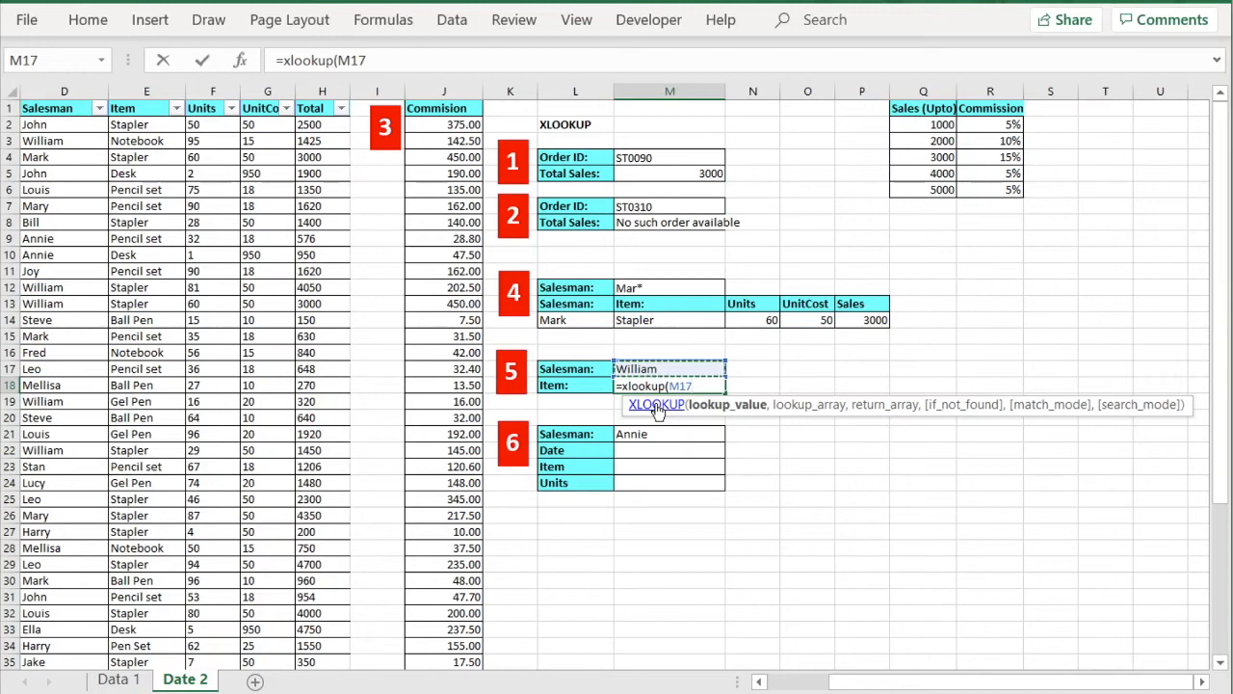
{"action": "type", "text": ","}
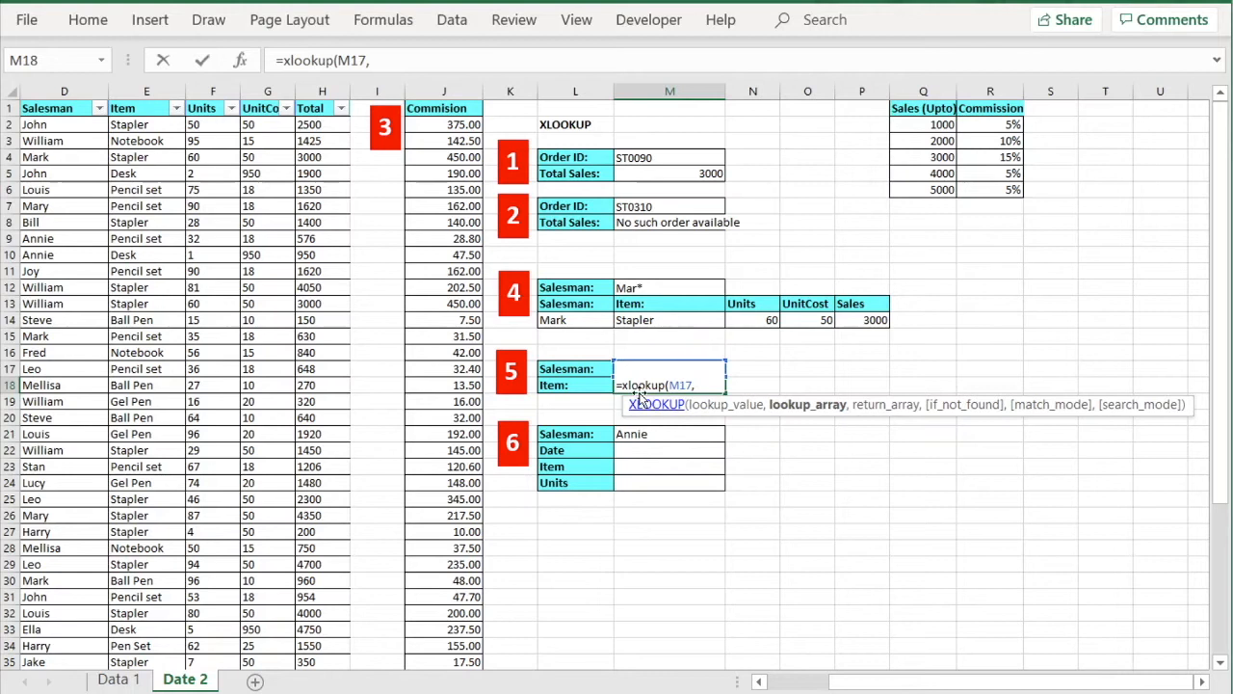
{"action": "left_click", "coordinate": [76, 90]}
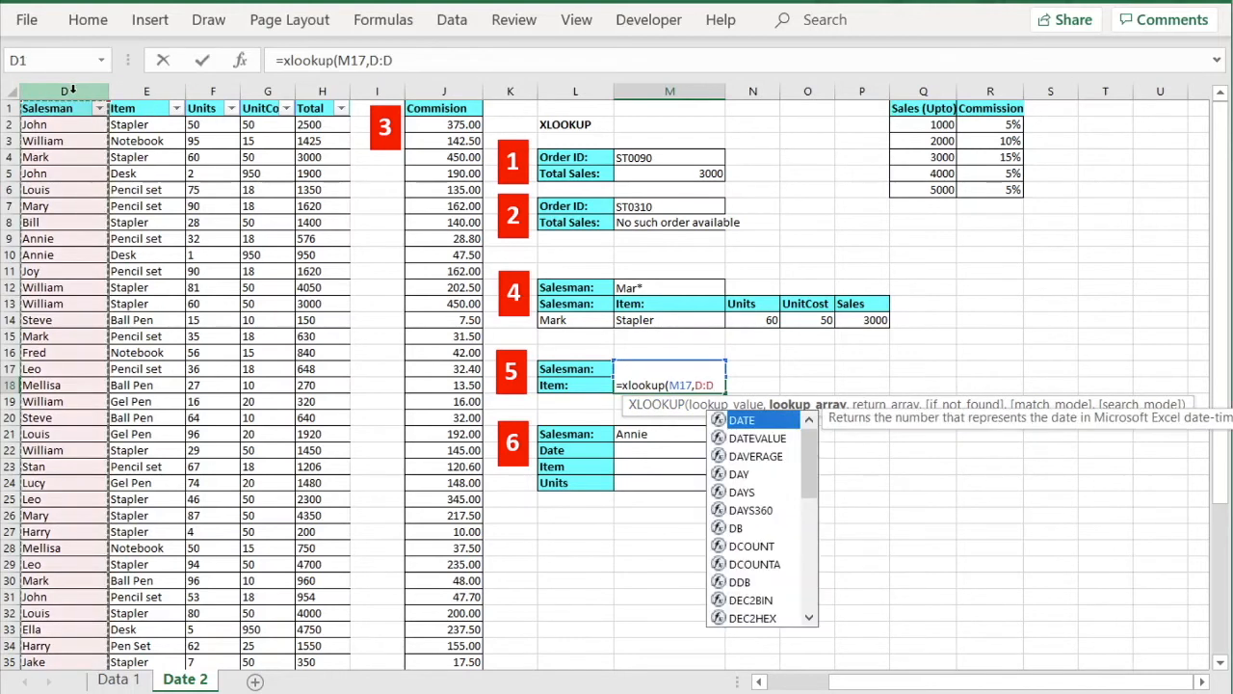
{"action": "type", "text": ","}
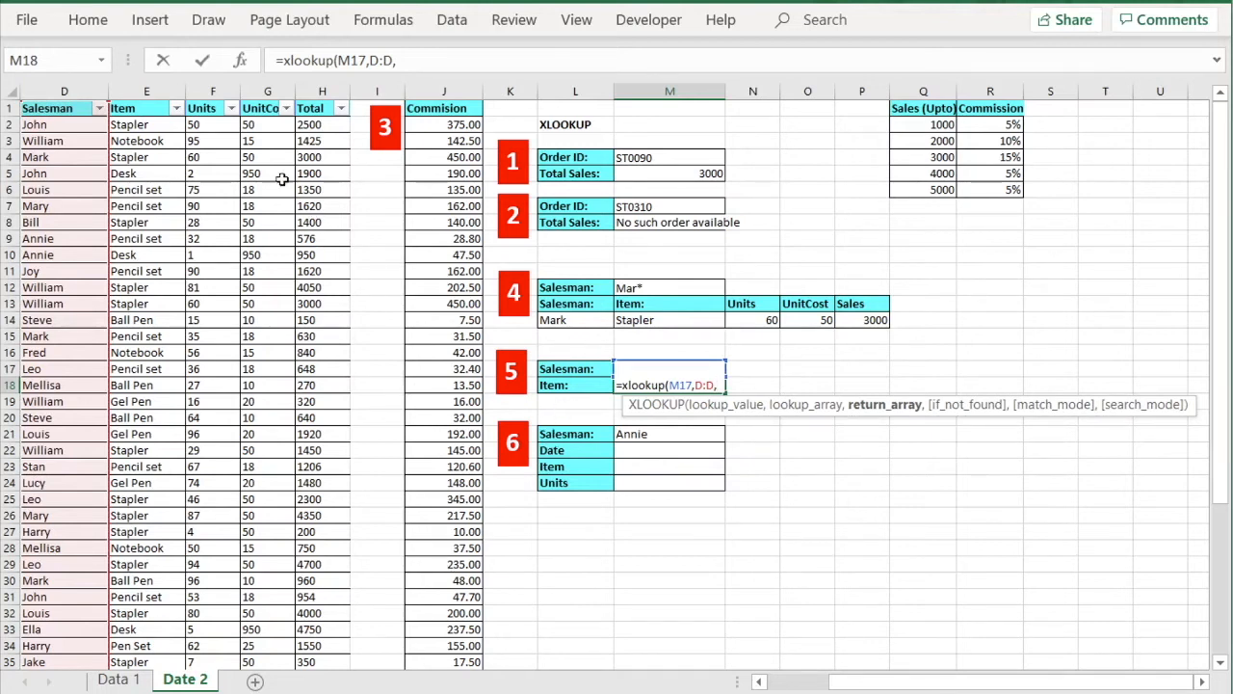
{"action": "left_click", "coordinate": [147, 90]}
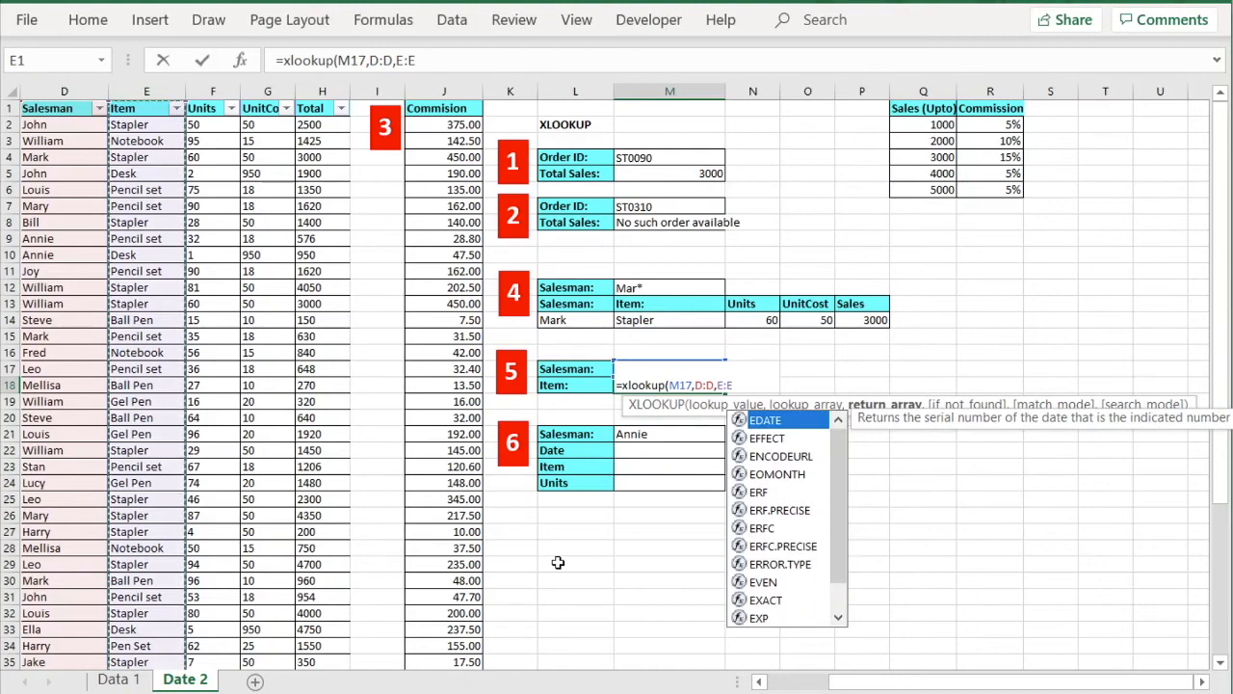
{"action": "type", "text": ","}
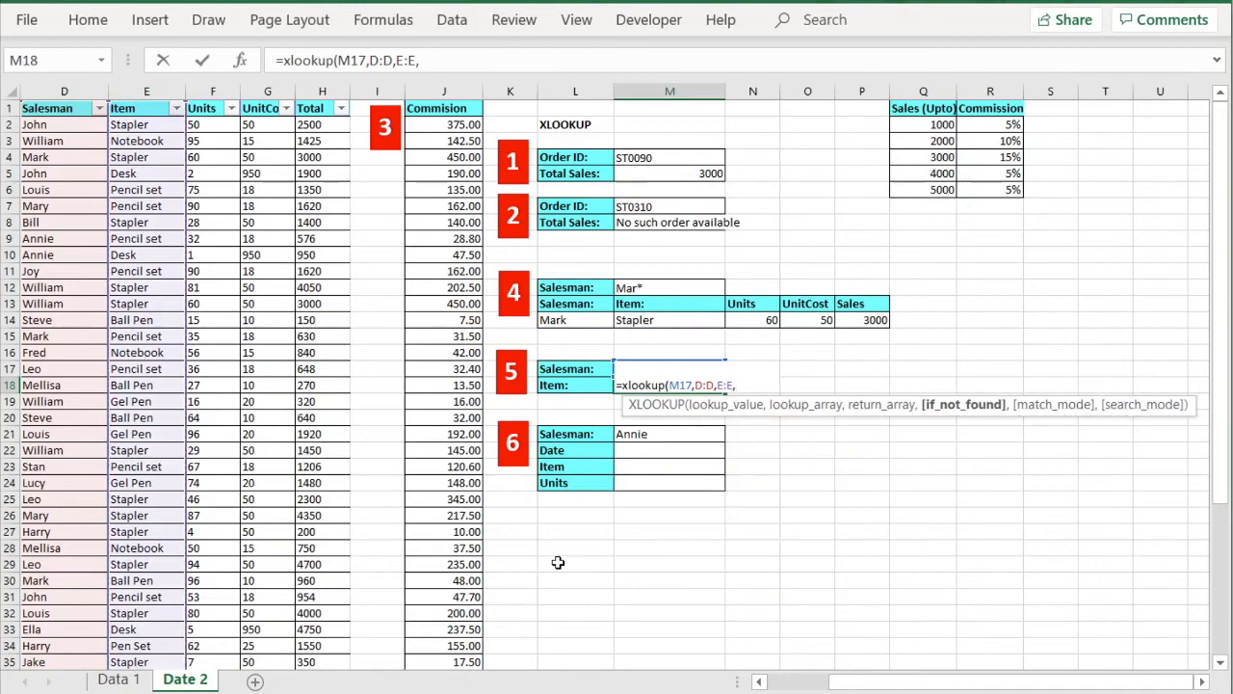
{"action": "type", "text": ","}
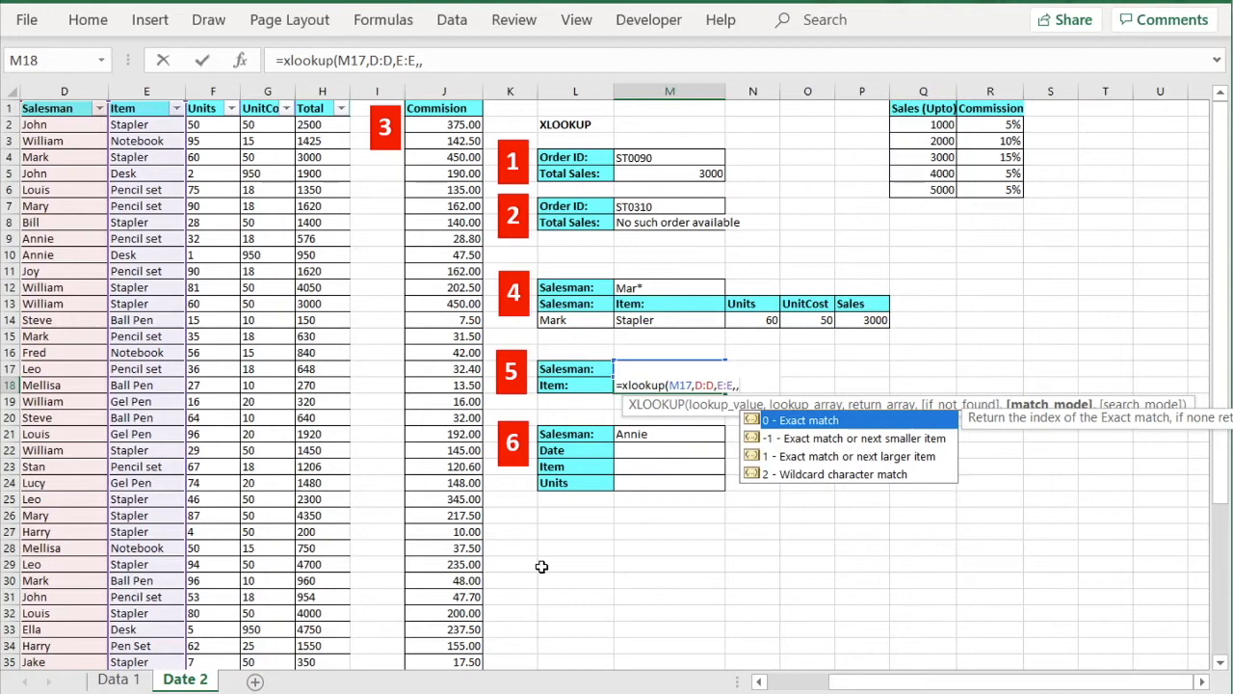
{"action": "type", "text": ","}
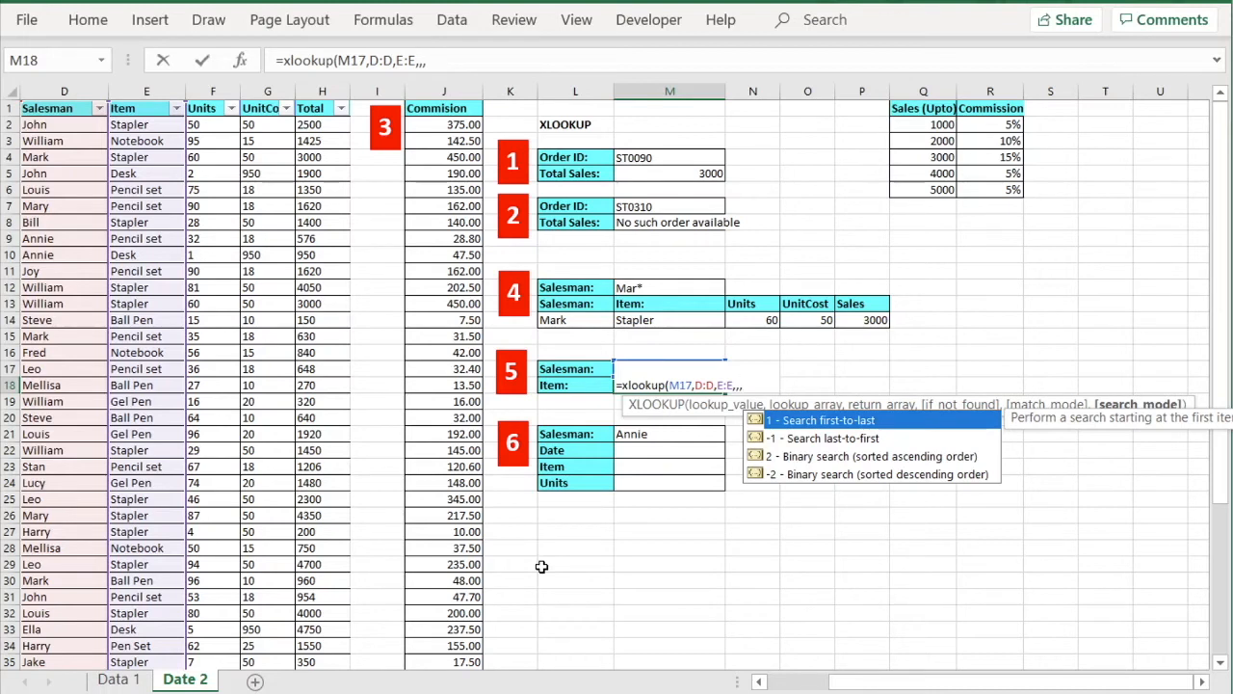
{"action": "left_click", "coordinate": [761, 682]}
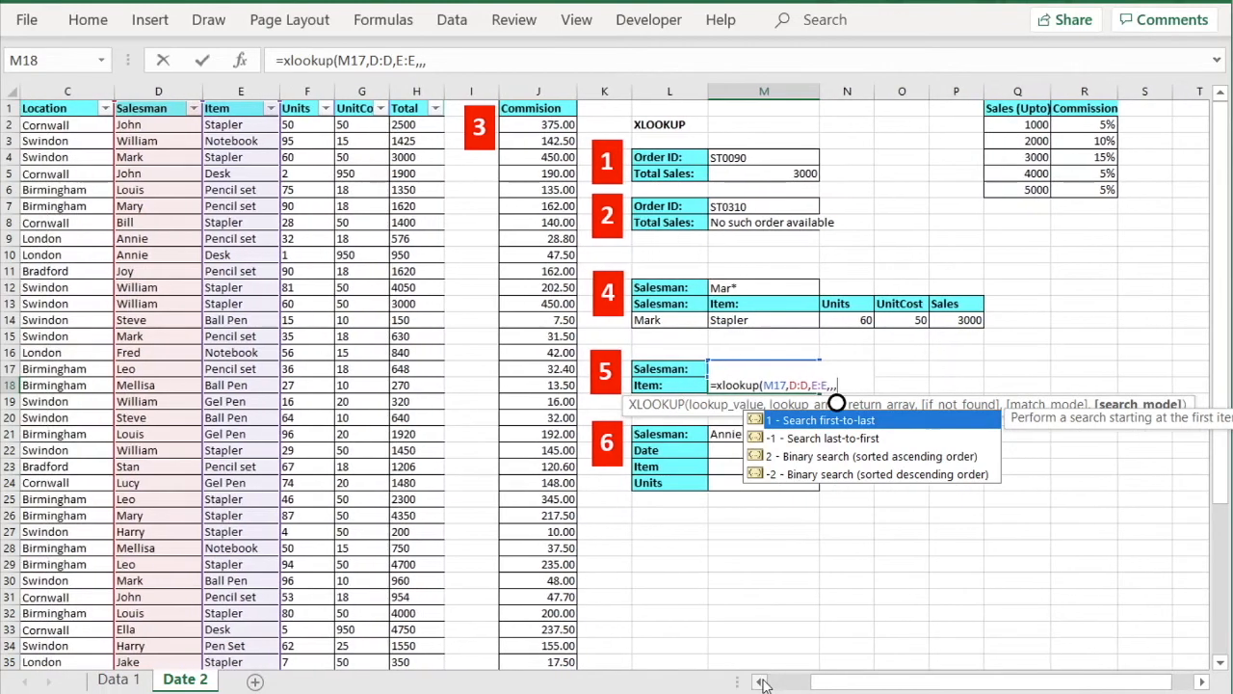
Choose search mode -1 (last-to-first) and close the formula so William's item shows Compass Box.
{"action": "left_click", "coordinate": [760, 682]}
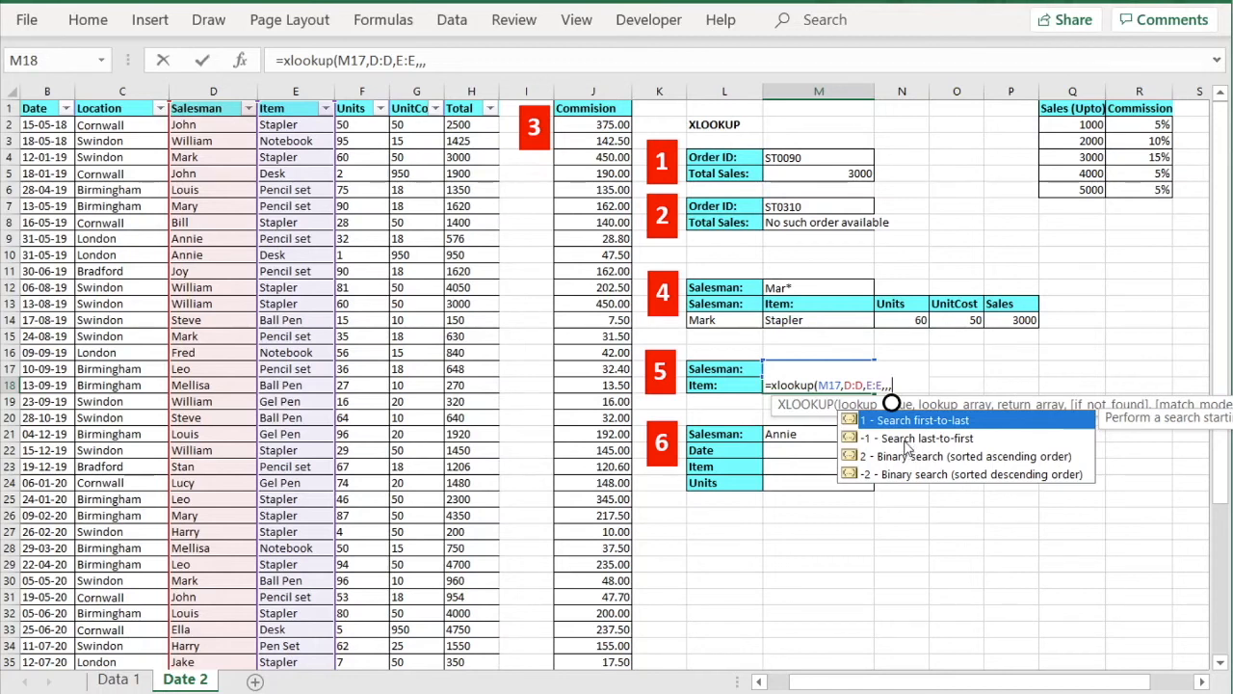
{"action": "left_click", "coordinate": [906, 440]}
{"action": "double_click", "coordinate": [906, 439]}
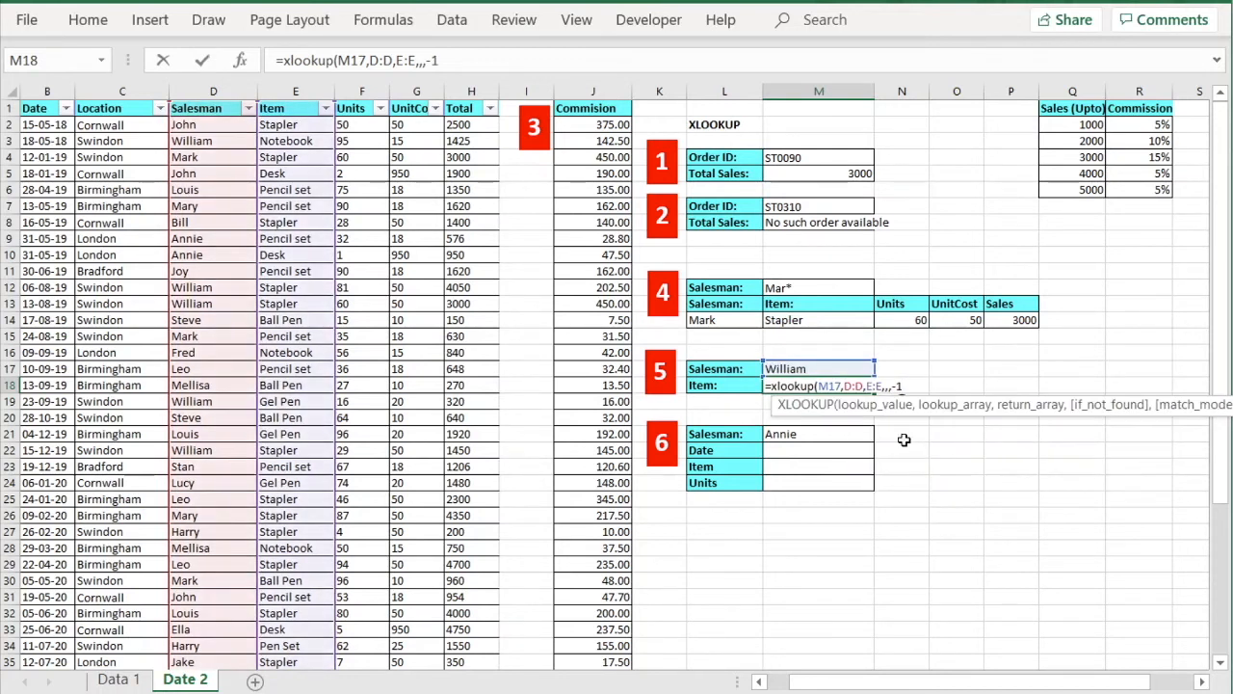
{"action": "type", "text": ")"}
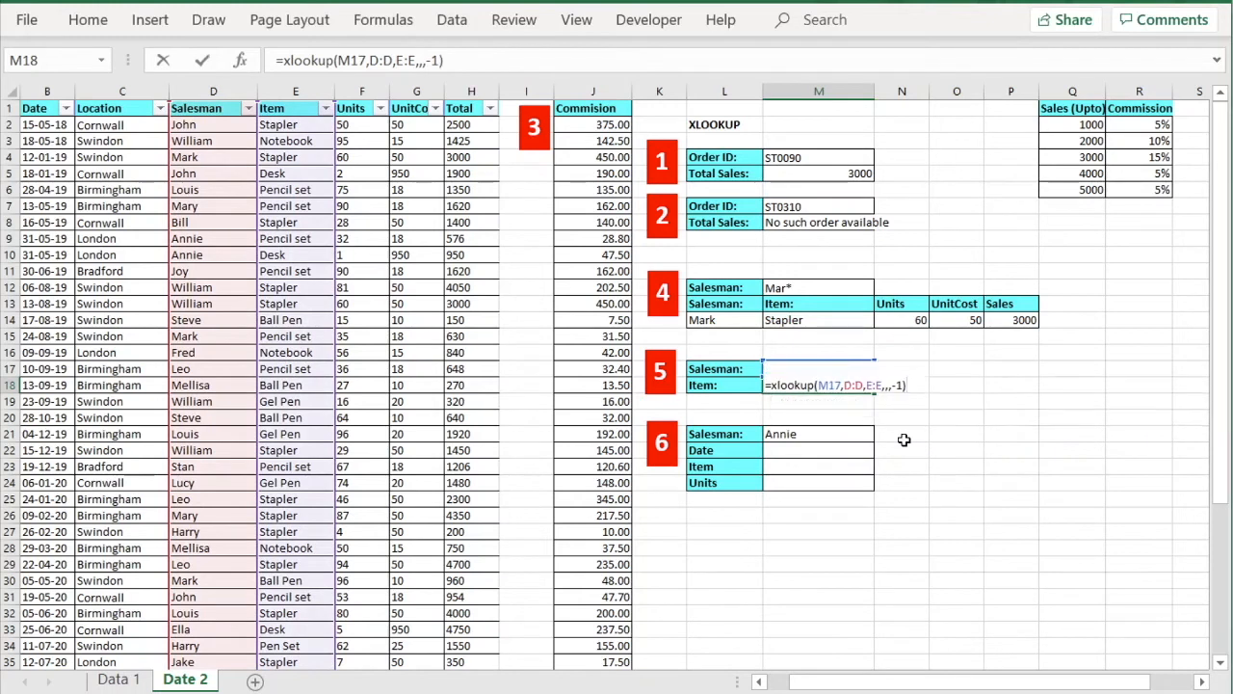
{"action": "key", "text": "Return"}
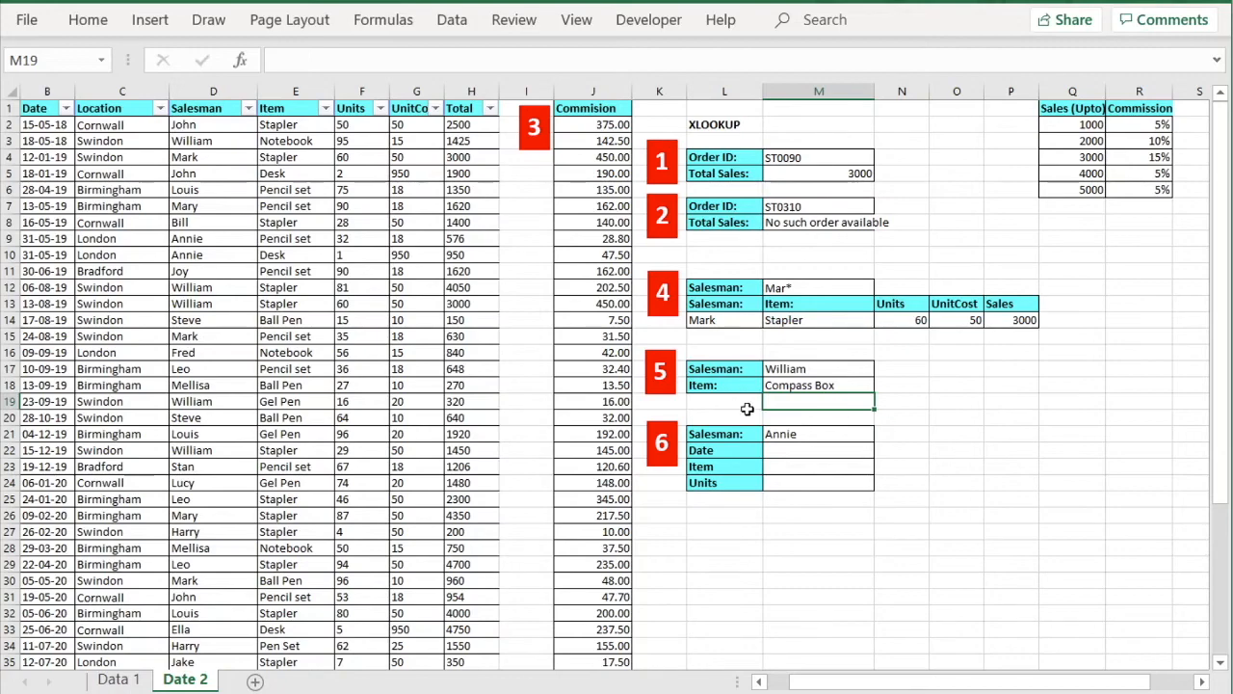
{"action": "left_click_drag", "start_coordinate": [1224, 521], "coordinate": [1222, 652]}
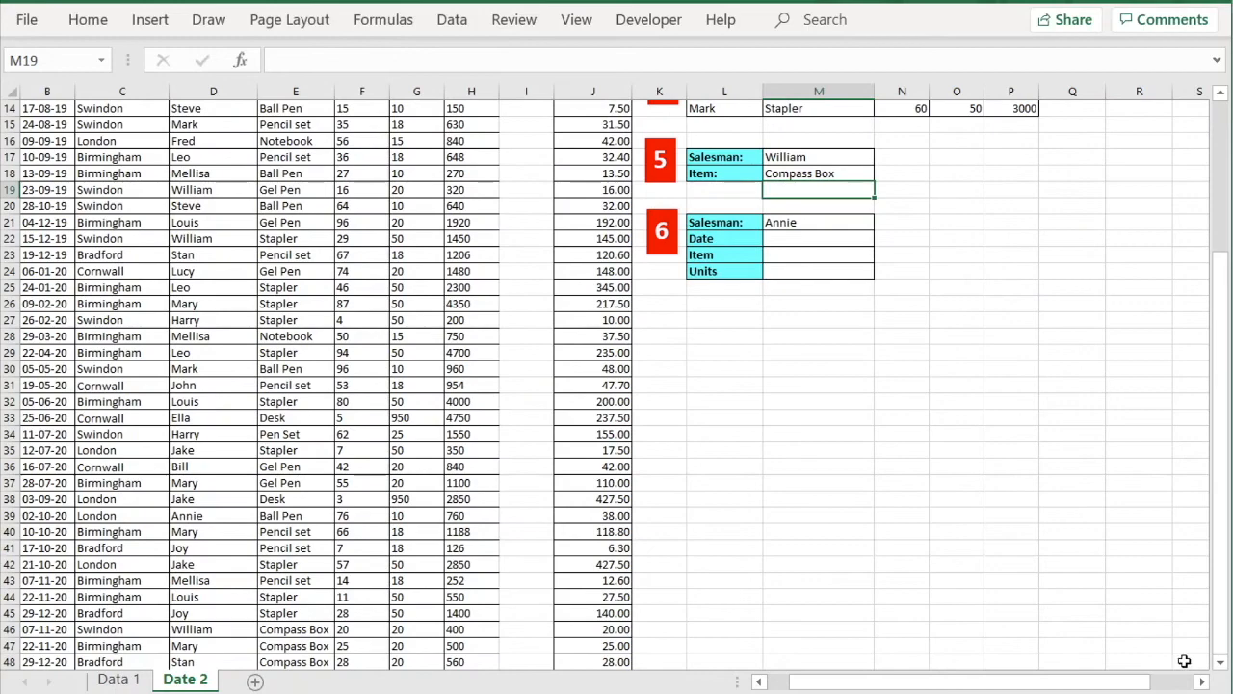
{"action": "left_click", "coordinate": [1221, 663]}
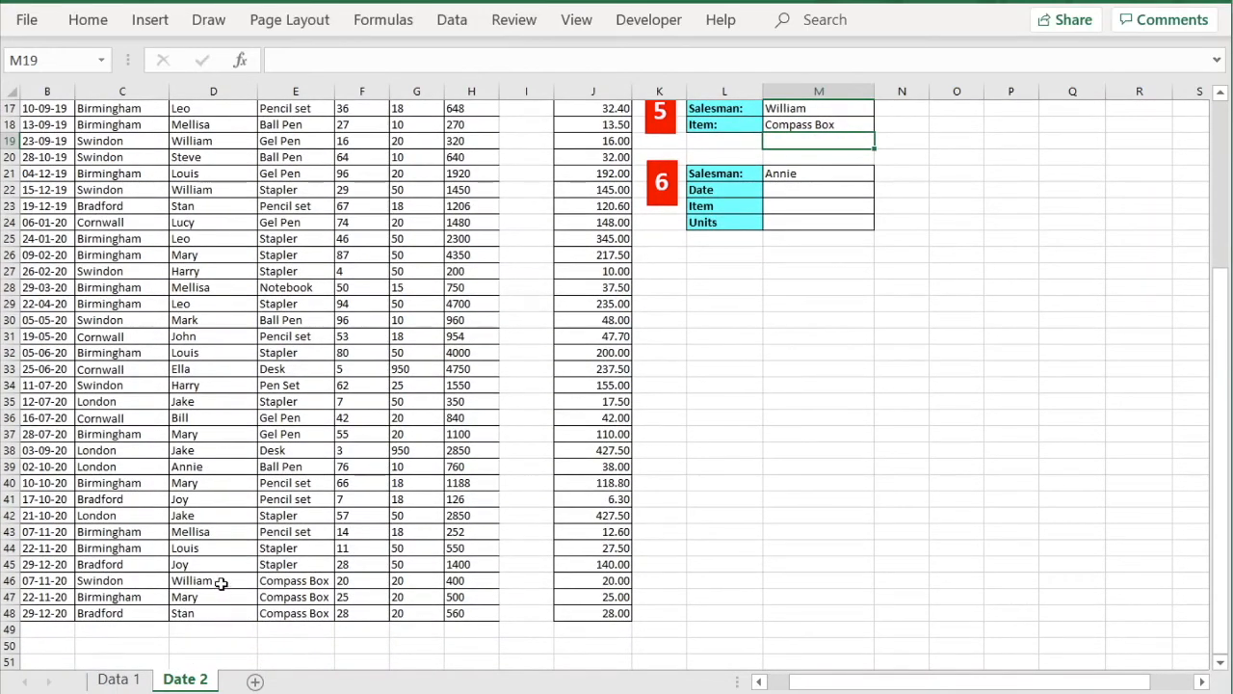
{"action": "left_click", "coordinate": [220, 587]}
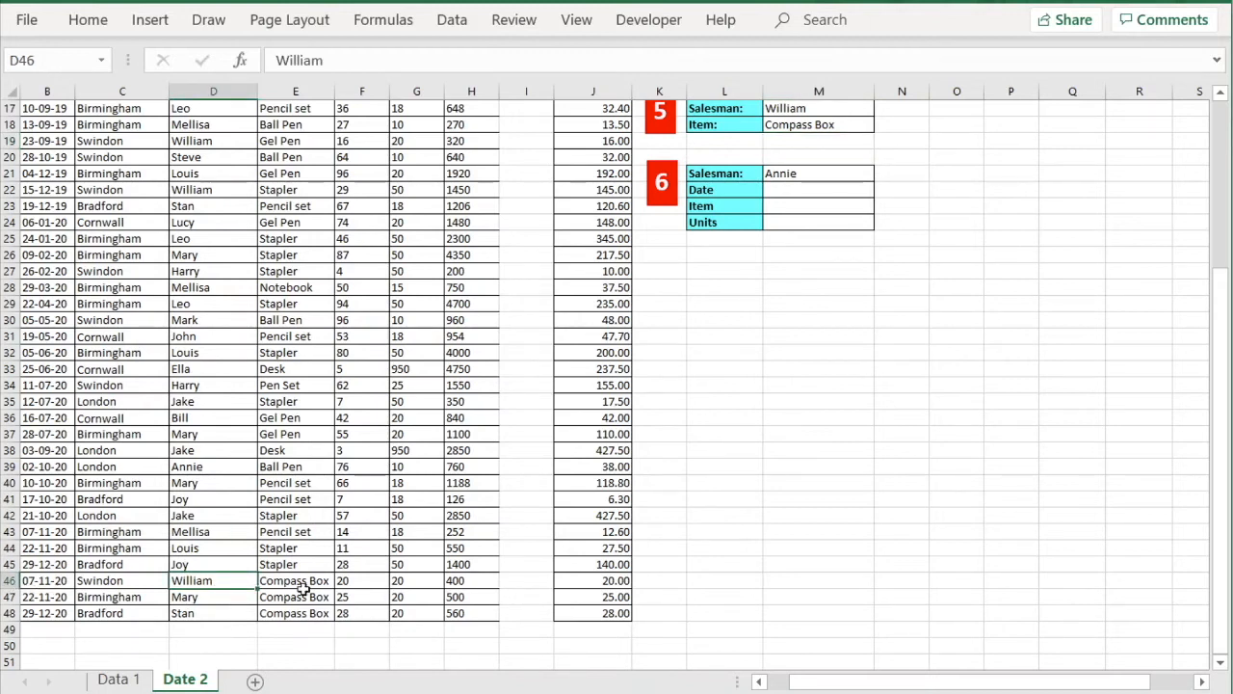
{"action": "left_click", "coordinate": [306, 587]}
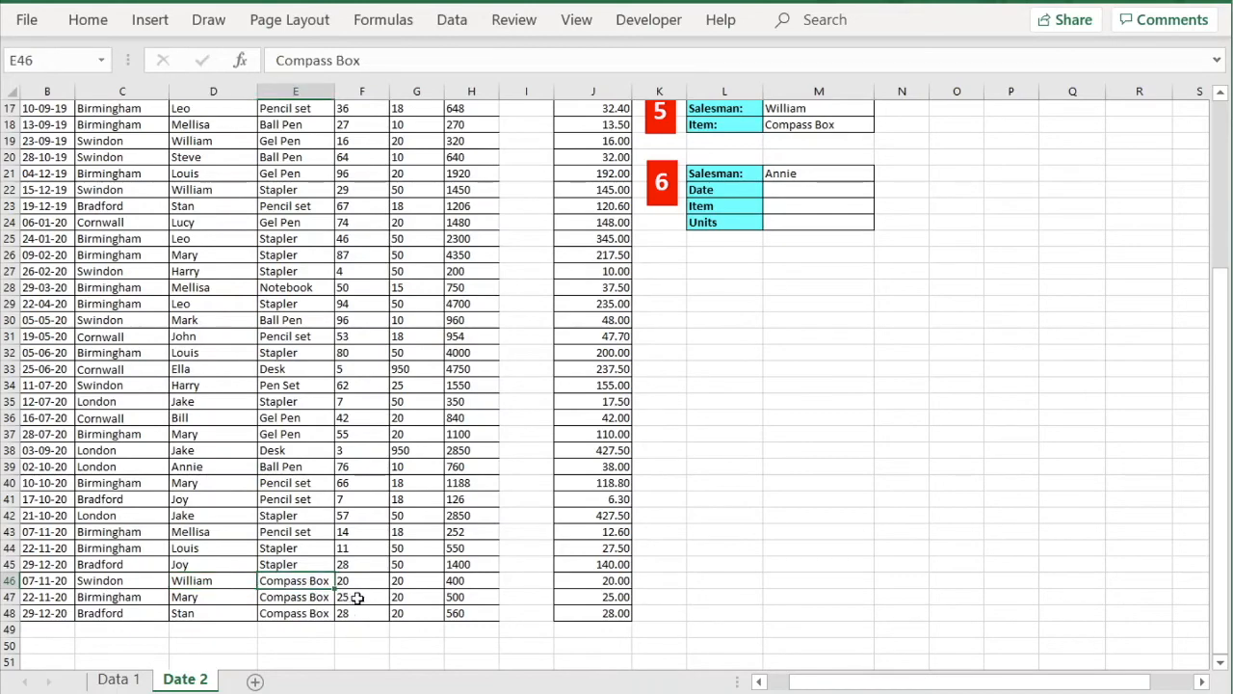
{"action": "left_click_drag", "start_coordinate": [1219, 340], "coordinate": [1220, 183]}
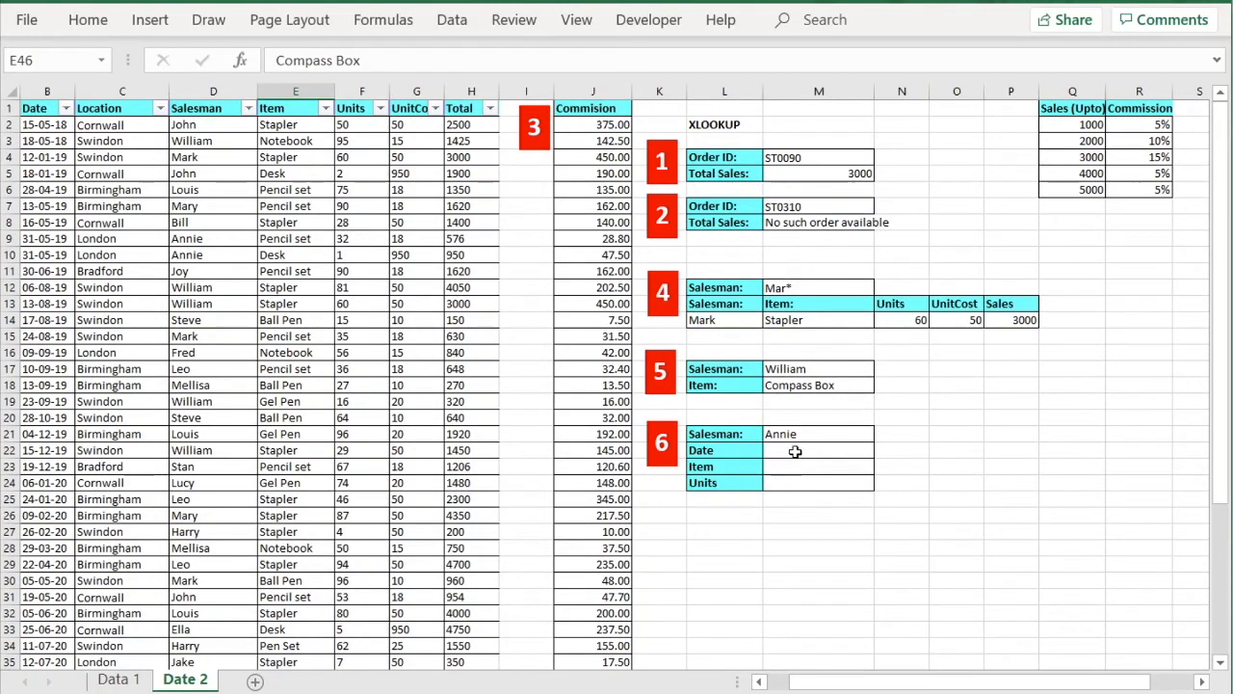
{"action": "left_click", "coordinate": [978, 433]}
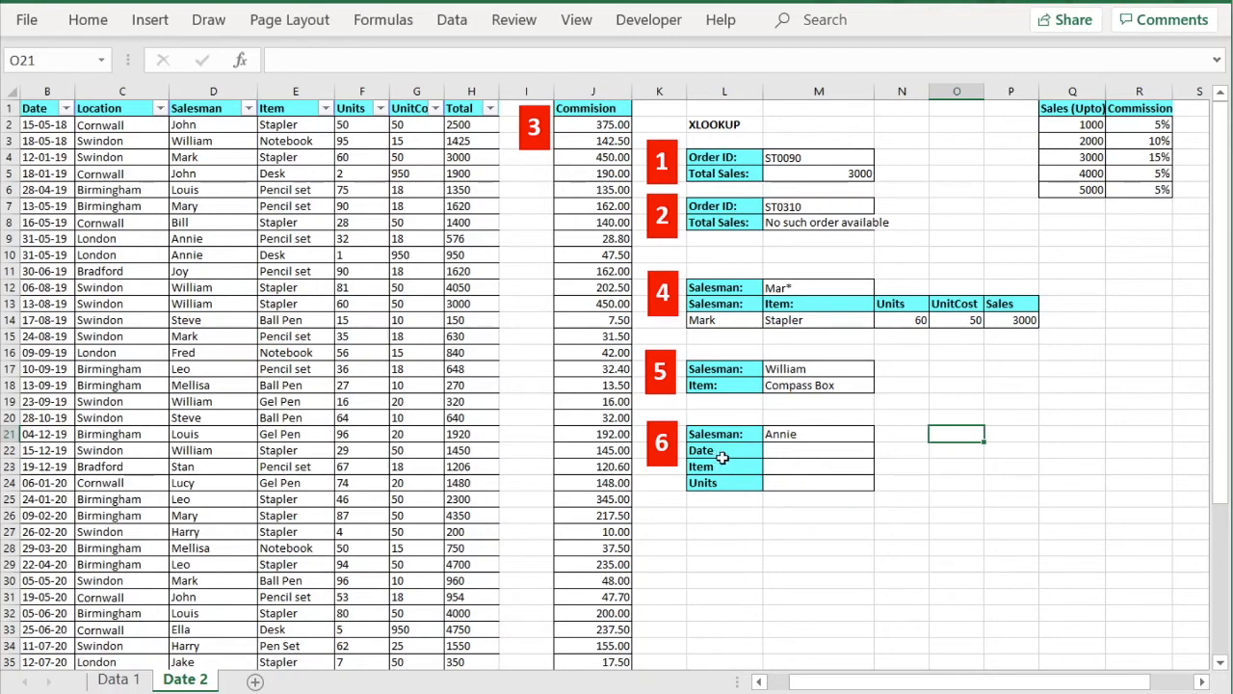
{"action": "left_click", "coordinate": [802, 449]}
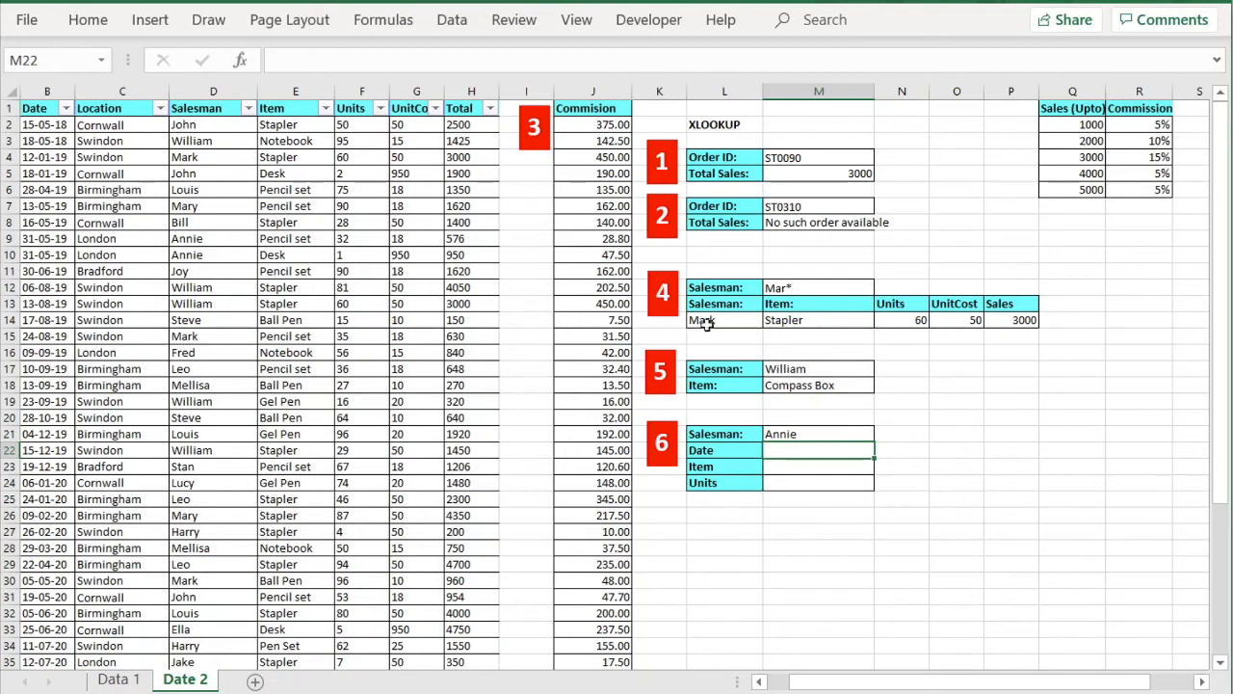
{"action": "left_click_drag", "start_coordinate": [1224, 442], "coordinate": [1227, 323]}
{"action": "left_click", "coordinate": [47, 238]}
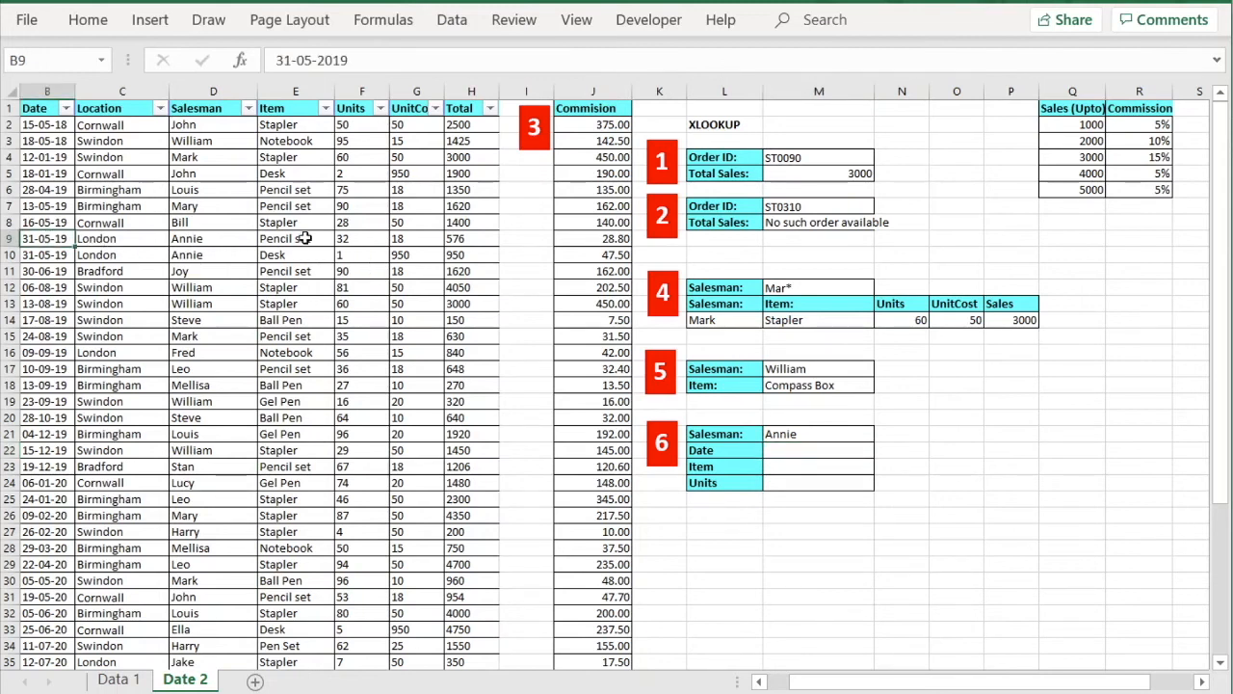
{"action": "left_click", "coordinate": [303, 239]}
{"action": "left_click", "coordinate": [289, 254]}
{"action": "left_click", "coordinate": [768, 683]}
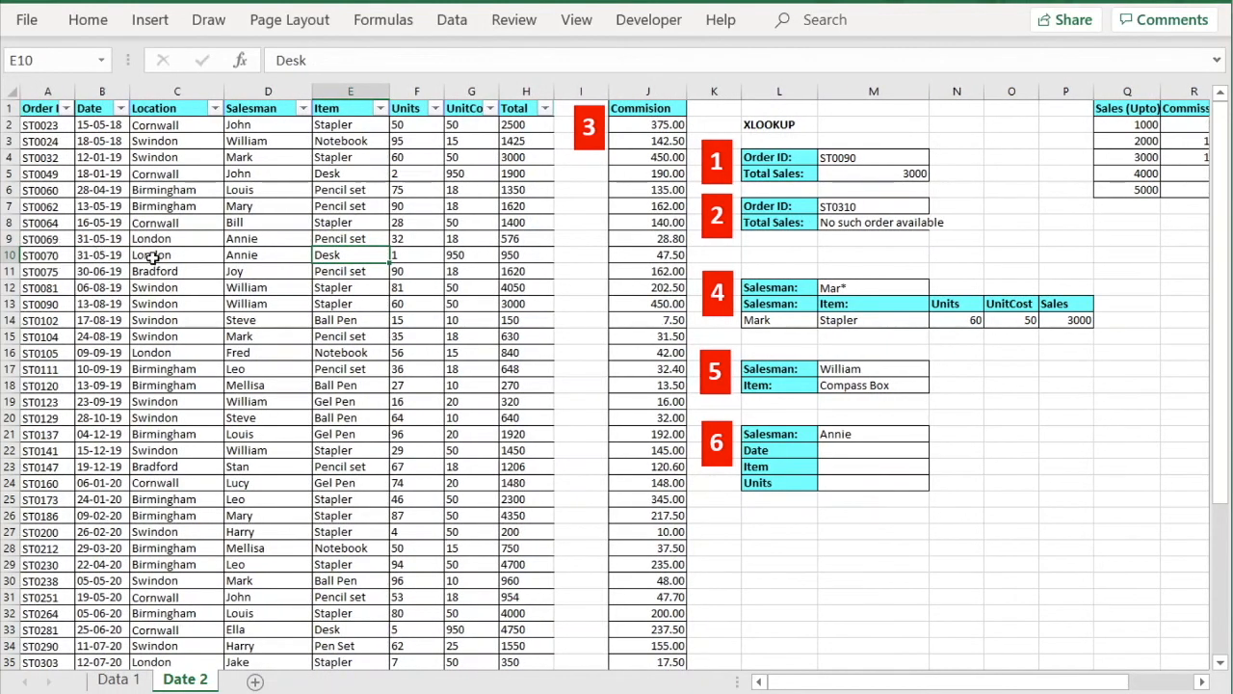
{"action": "left_click", "coordinate": [111, 241]}
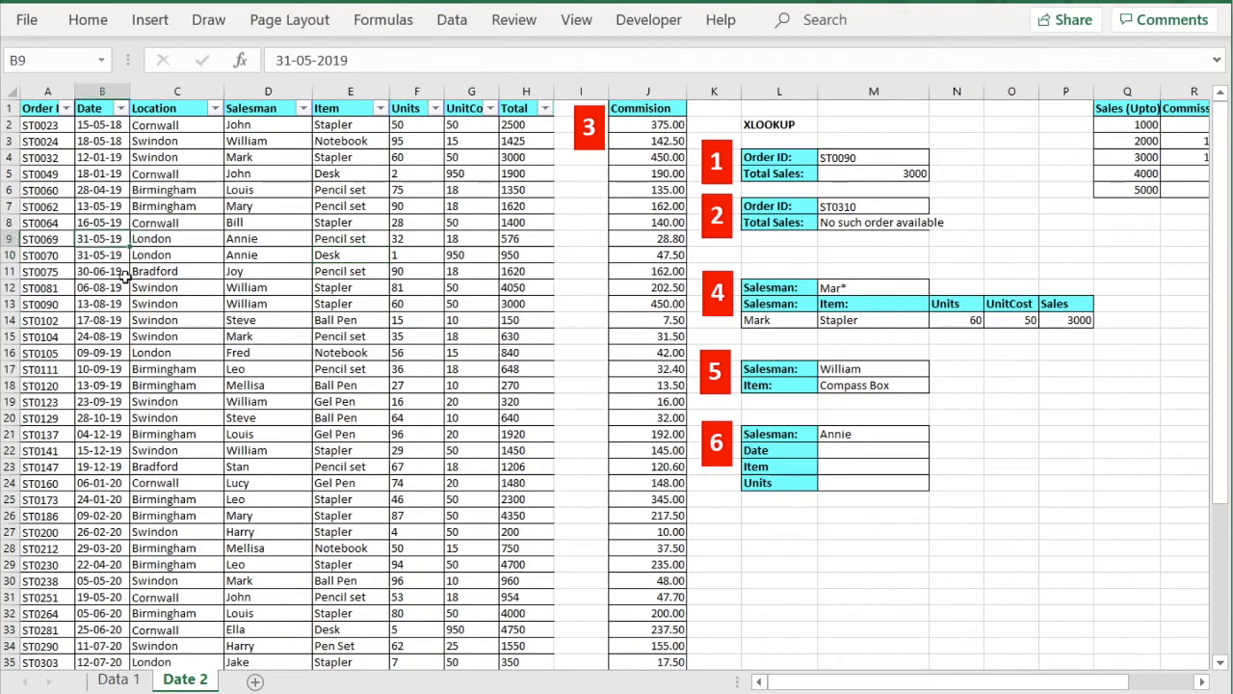
Copy Annie's order date 31-05-19 from B9 into example 6's Date cell M22.
{"action": "left_click", "coordinate": [864, 449]}
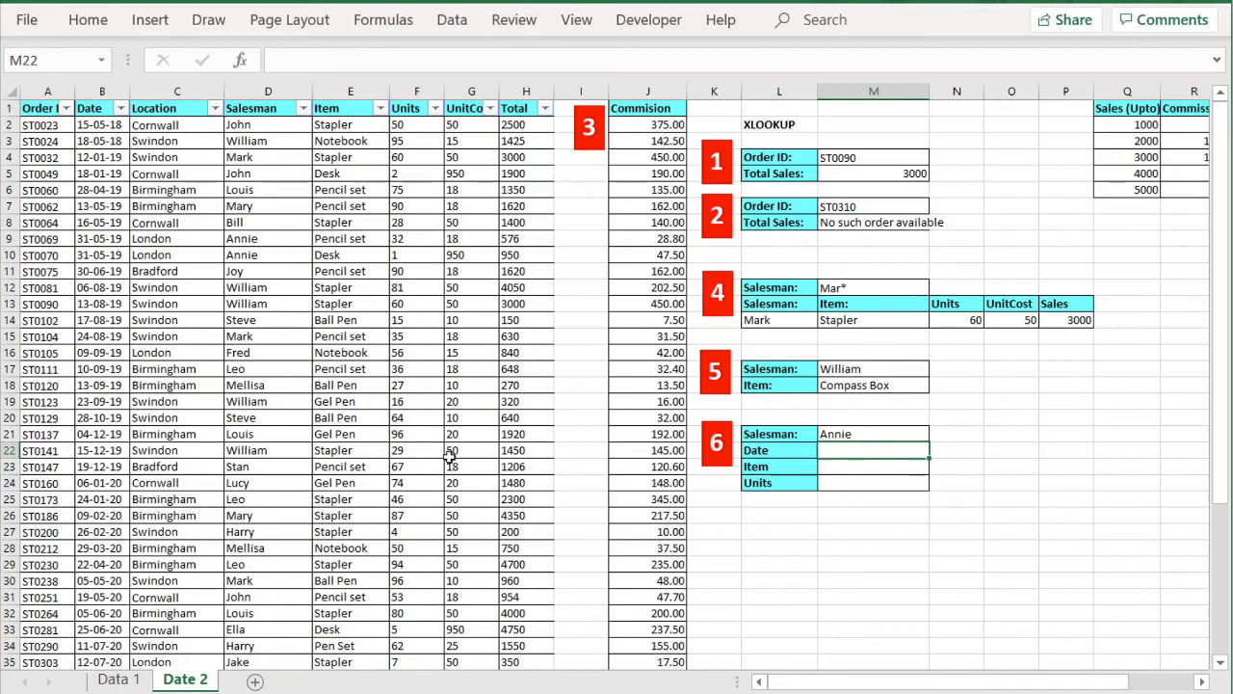
{"action": "left_click", "coordinate": [110, 241]}
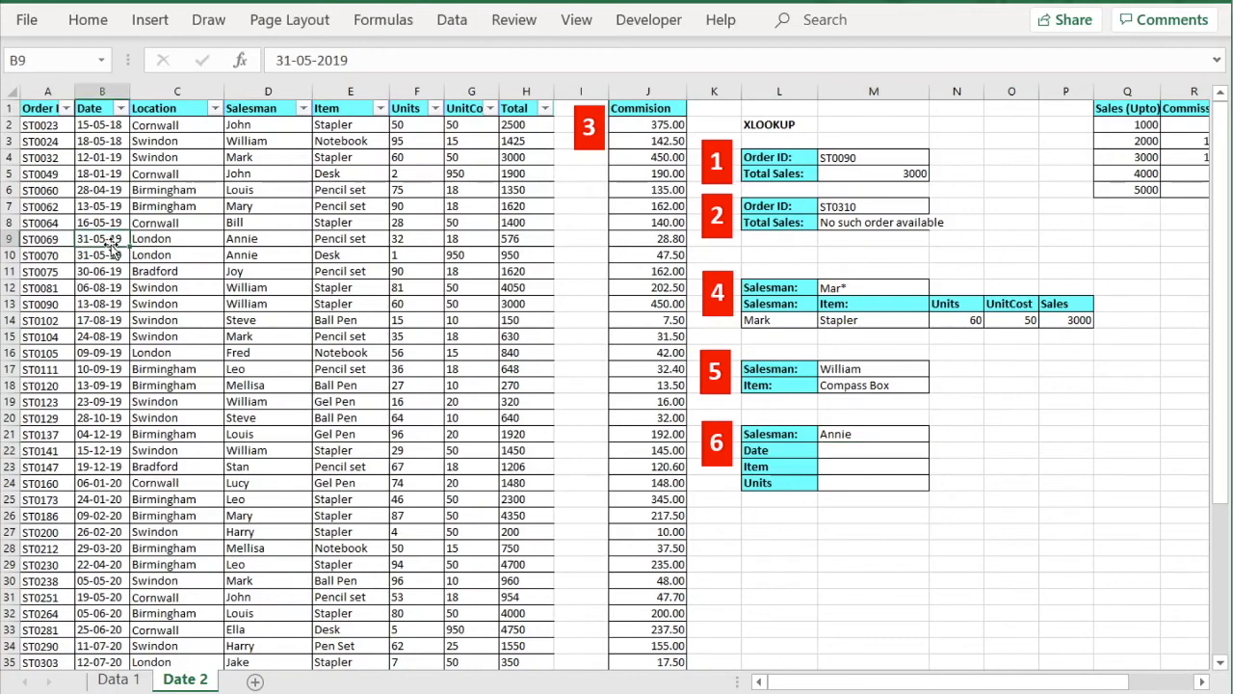
{"action": "key", "text": "ctrl+c"}
{"action": "left_click", "coordinate": [862, 449]}
{"action": "key", "text": "ctrl+v"}
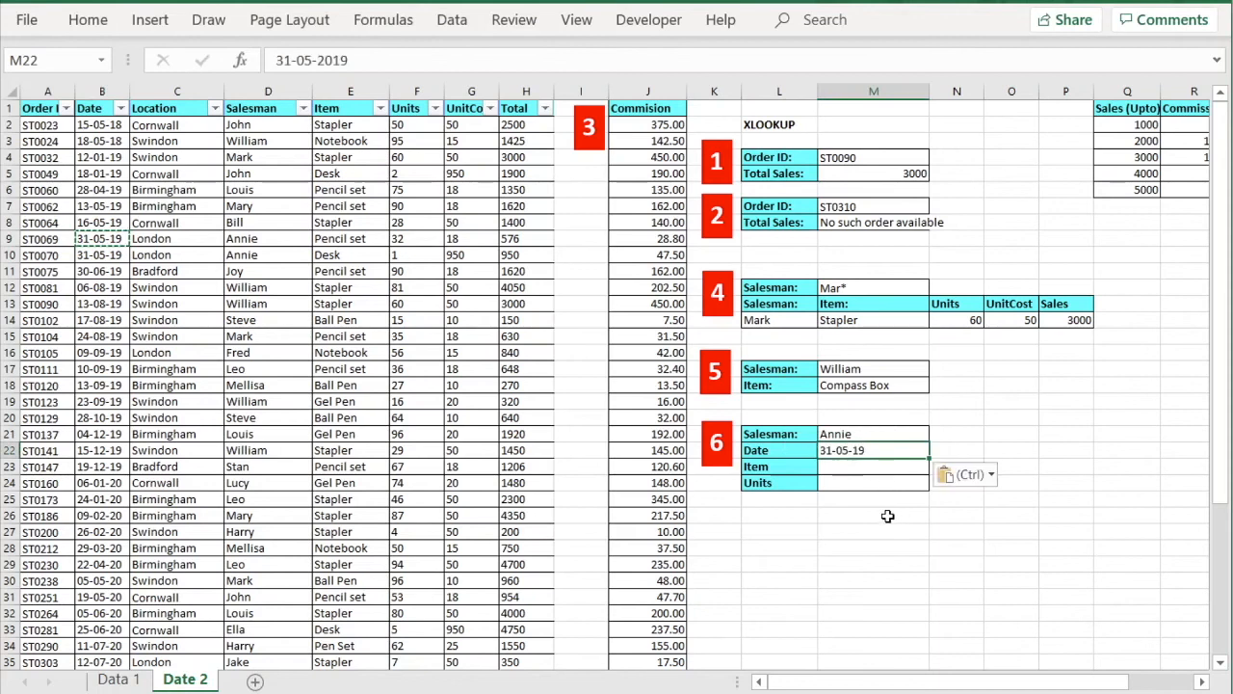
Copy the item Pencil set from E9 into example 6's Item cell M23.
{"action": "left_click", "coordinate": [874, 470]}
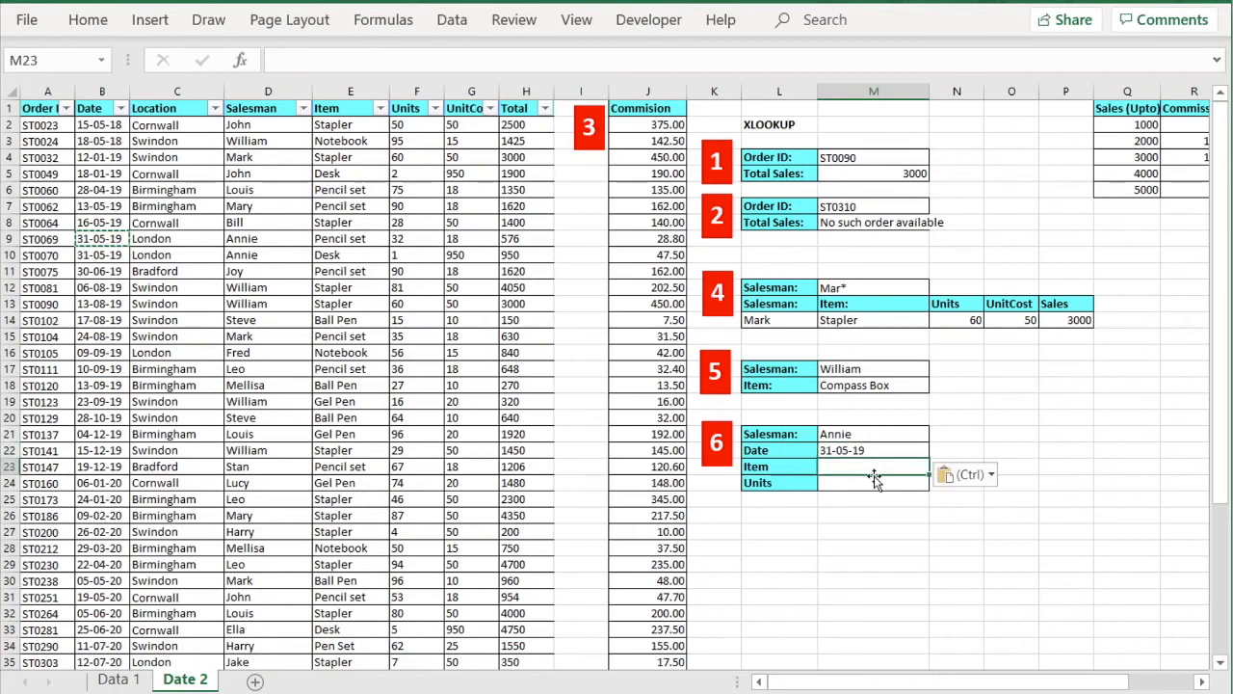
{"action": "left_click", "coordinate": [341, 242]}
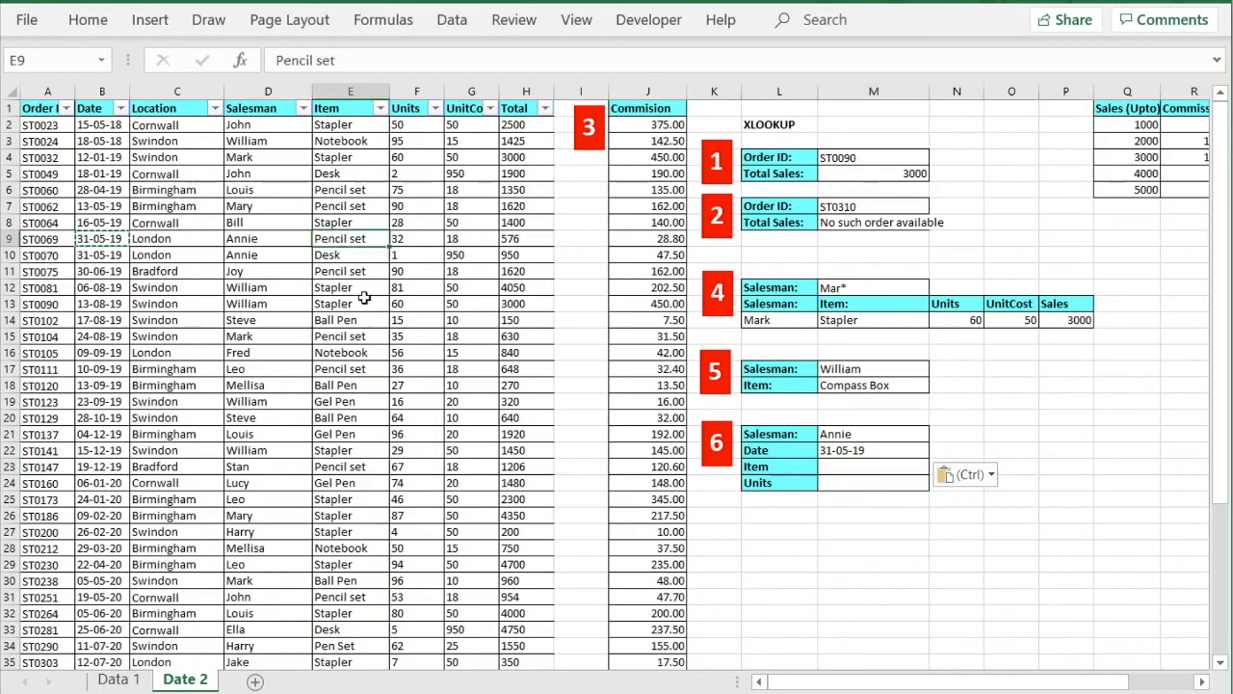
{"action": "key", "text": "ctrl+c"}
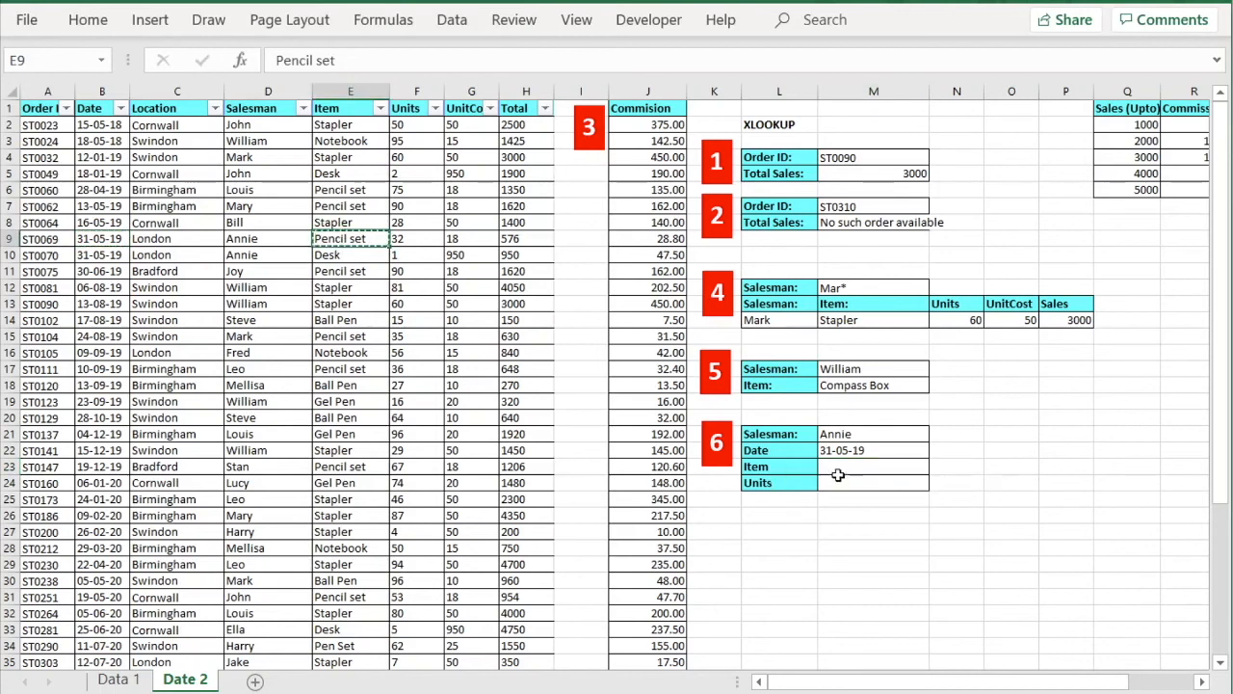
{"action": "left_click", "coordinate": [843, 463]}
{"action": "key", "text": "ctrl+v"}
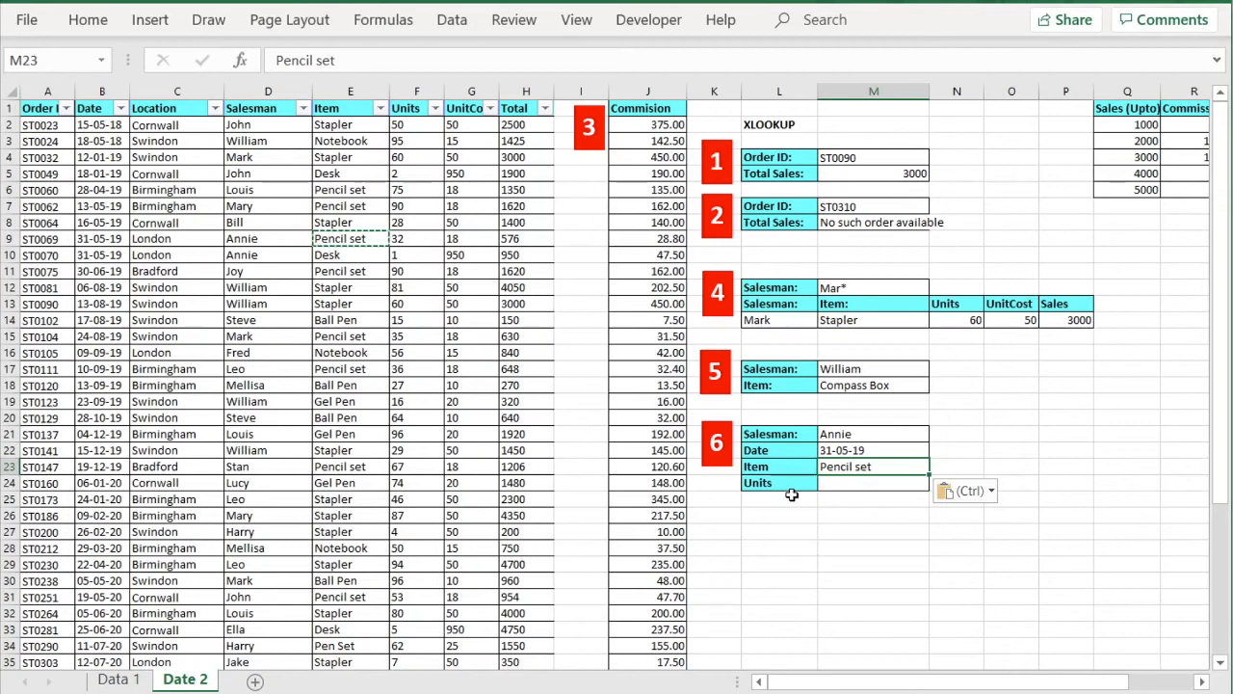
{"action": "left_click", "coordinate": [846, 486]}
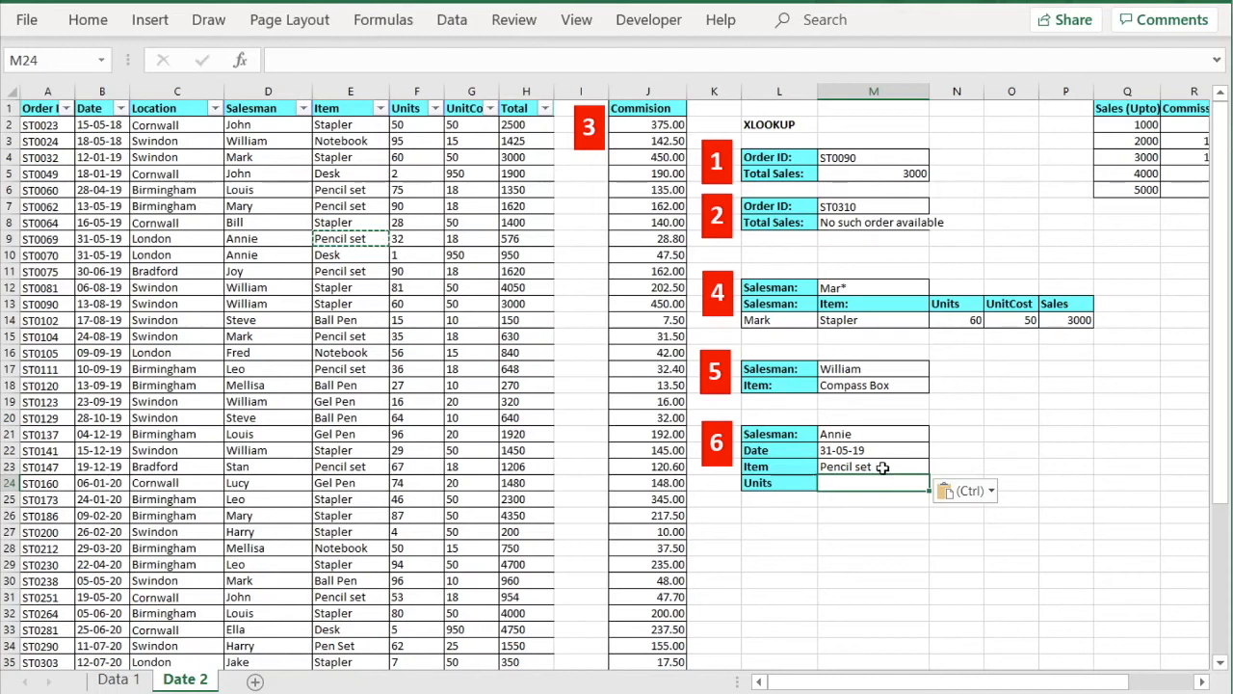
{"action": "left_click", "coordinate": [289, 66]}
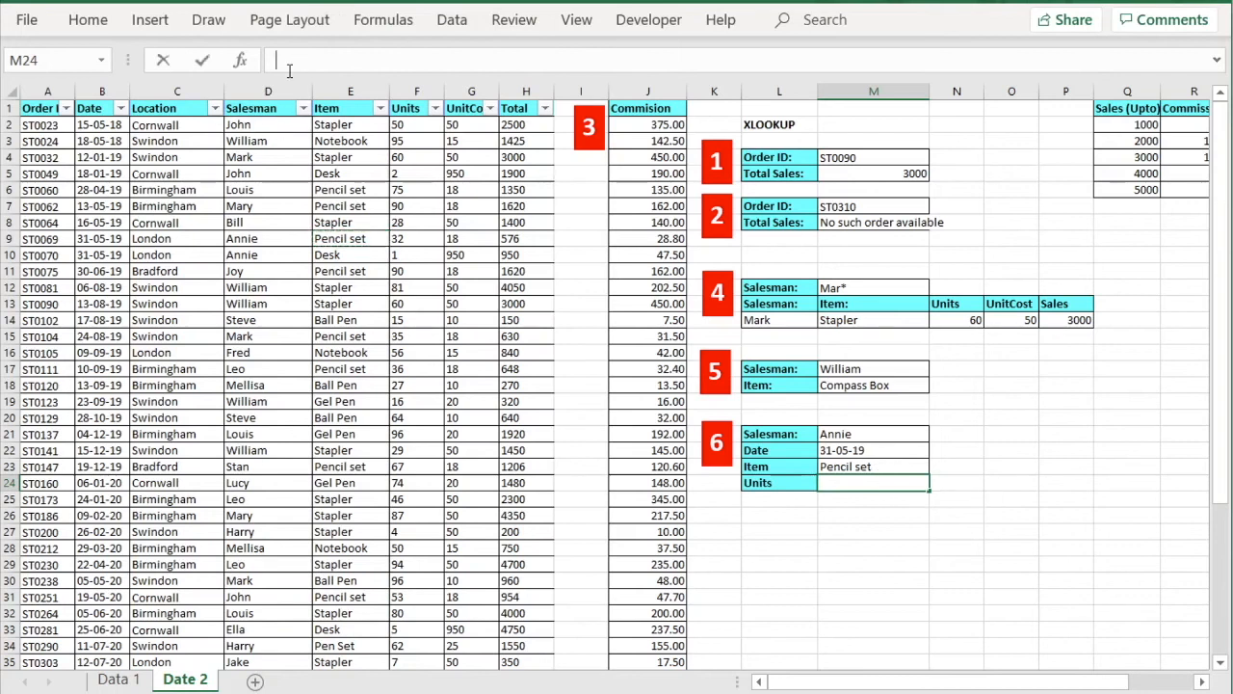
Begin M24's formula as =xlookup(M21&M22&M23, joining salesman, date and item as one lookup value.
{"action": "type", "text": "=xlookup("}
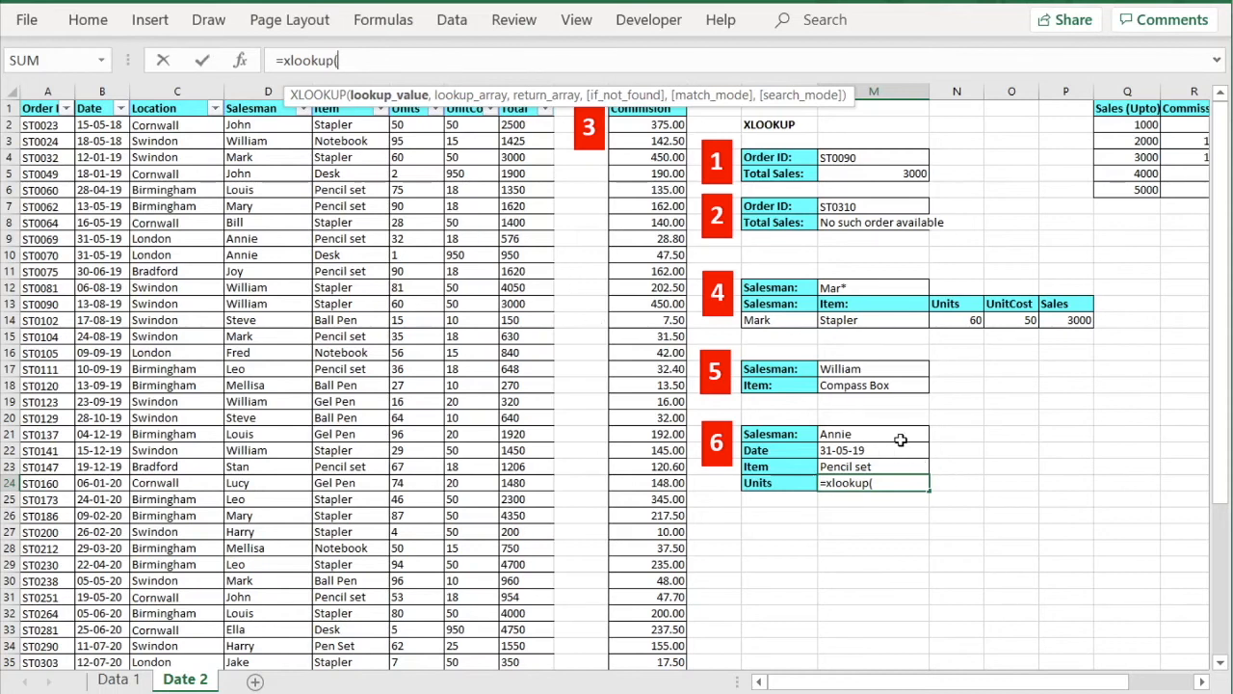
{"action": "left_click", "coordinate": [882, 435]}
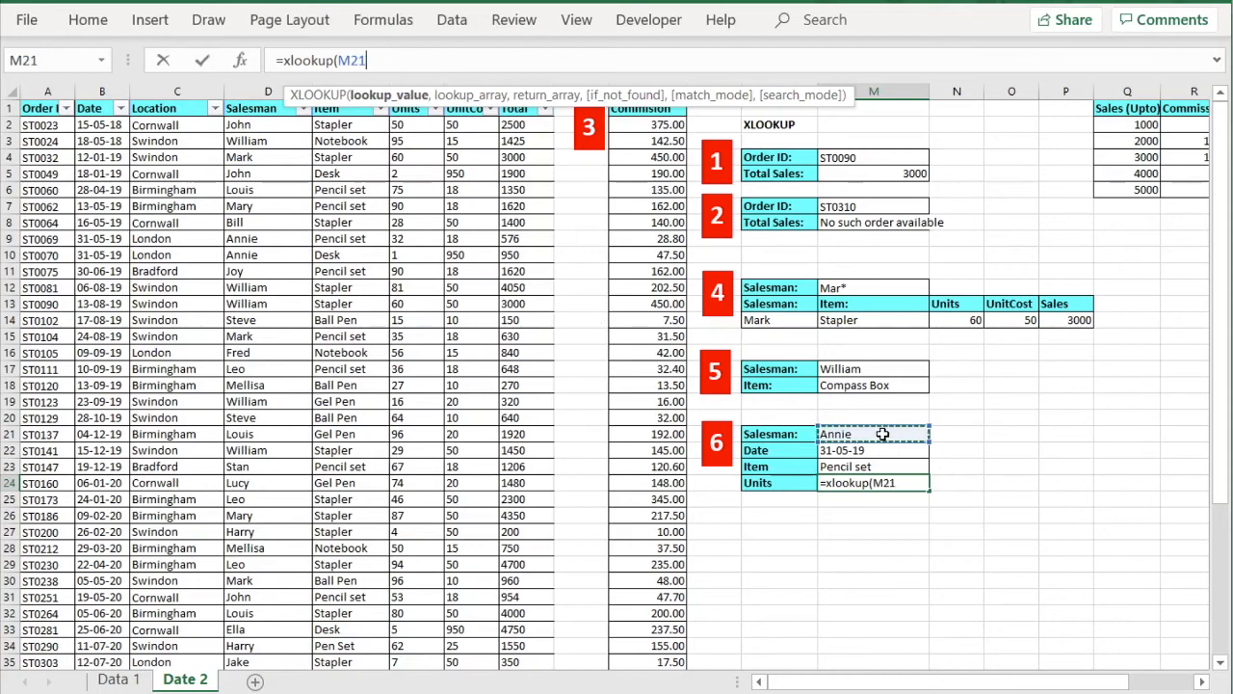
{"action": "type", "text": "&"}
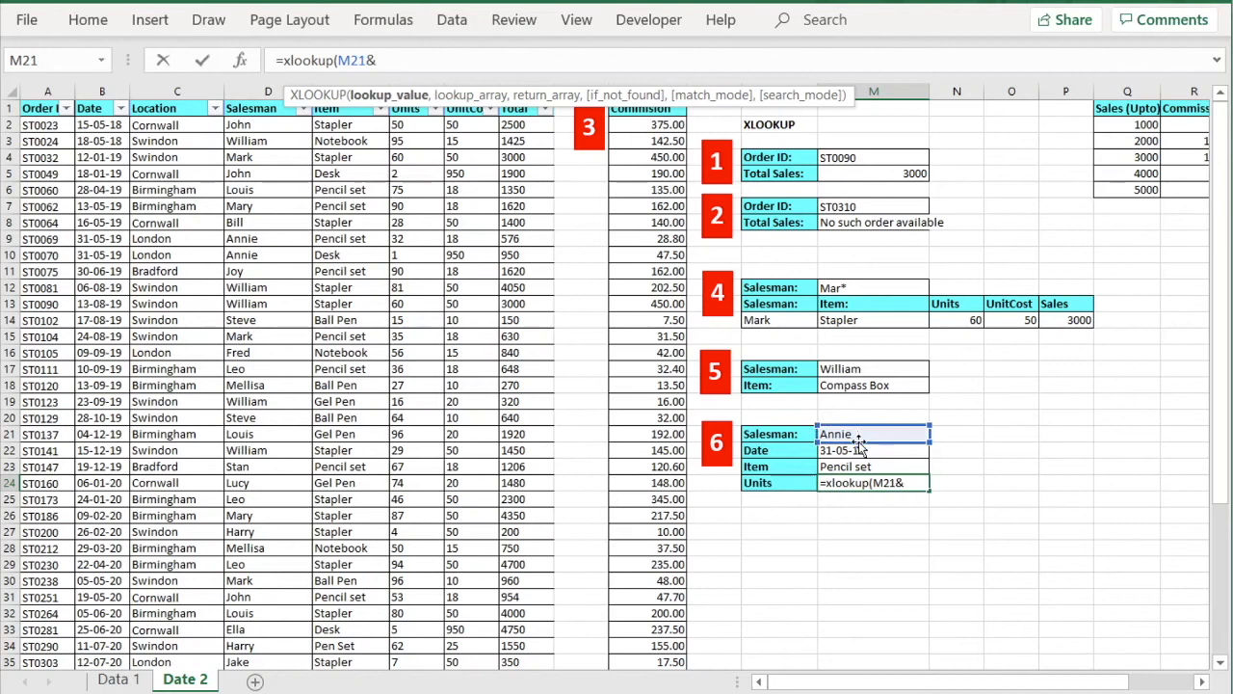
{"action": "left_click", "coordinate": [870, 451]}
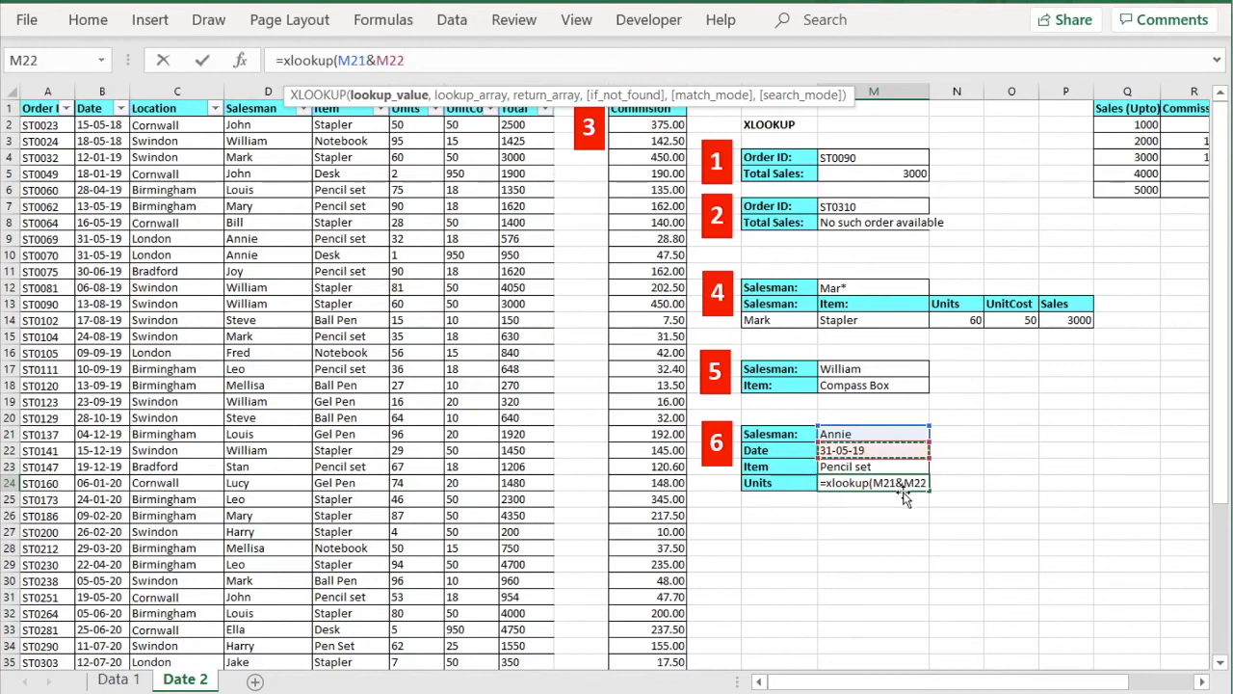
{"action": "type", "text": "*"}
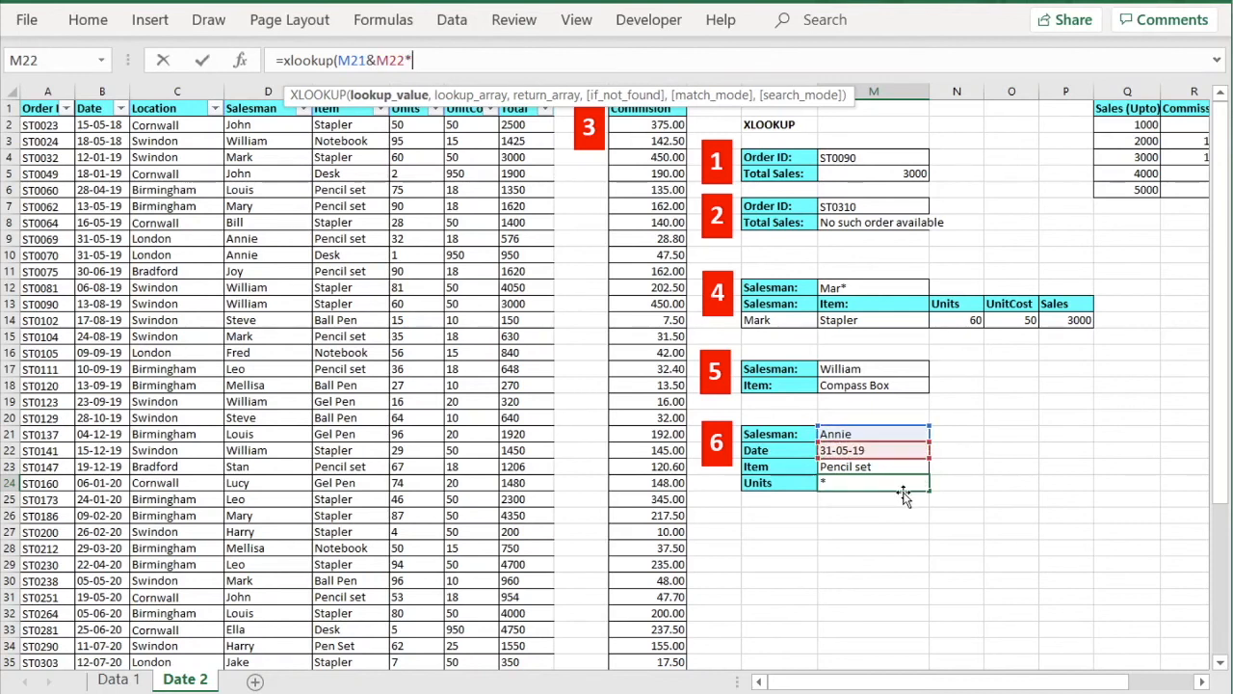
{"action": "key", "text": "BackSpace"}
{"action": "type", "text": "&"}
{"action": "left_click", "coordinate": [879, 472]}
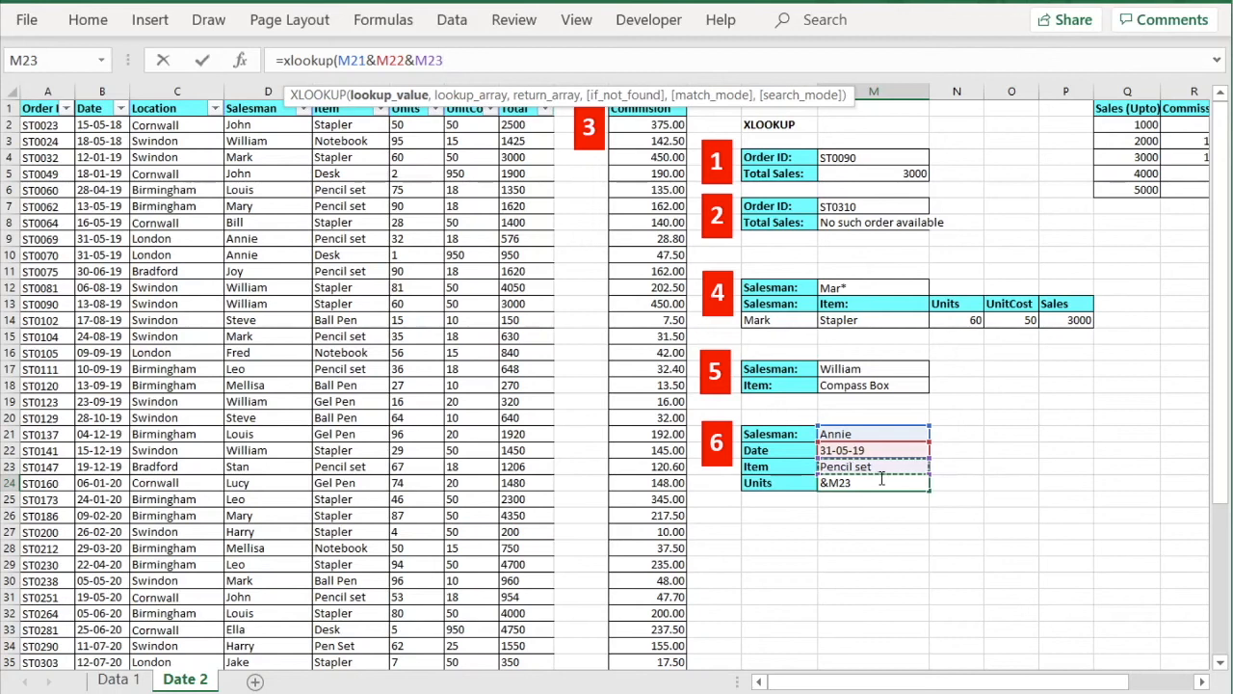
{"action": "type", "text": ","}
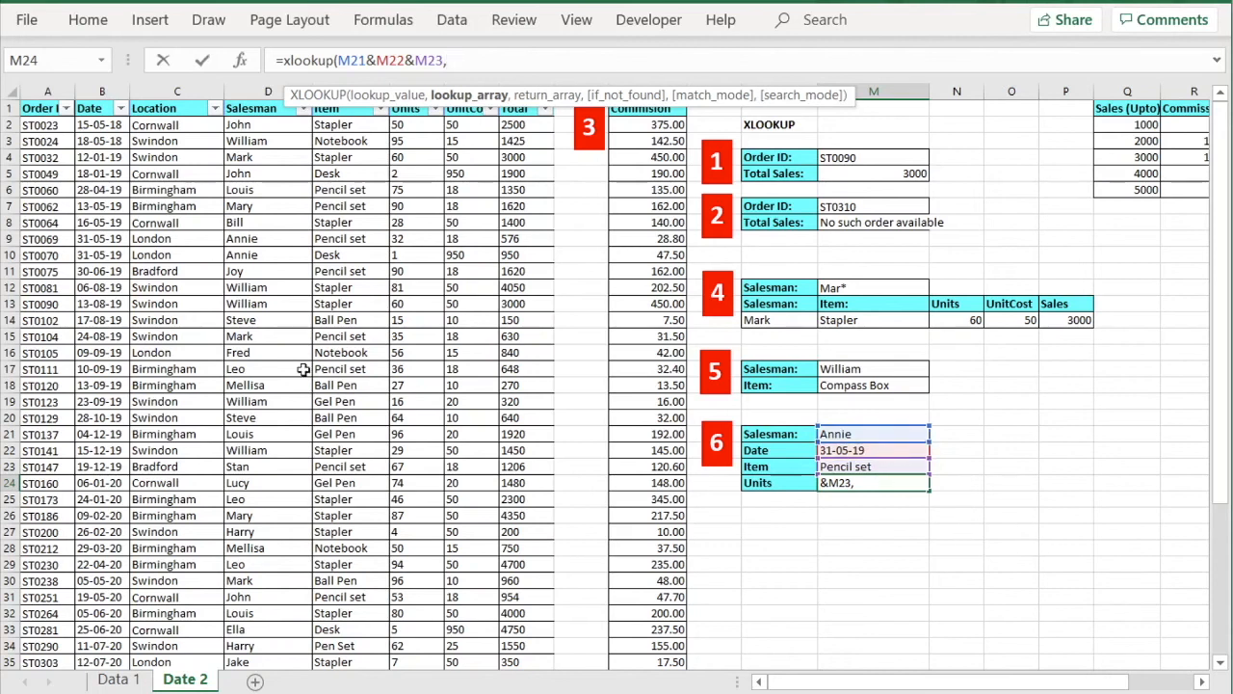
{"action": "left_click", "coordinate": [267, 91]}
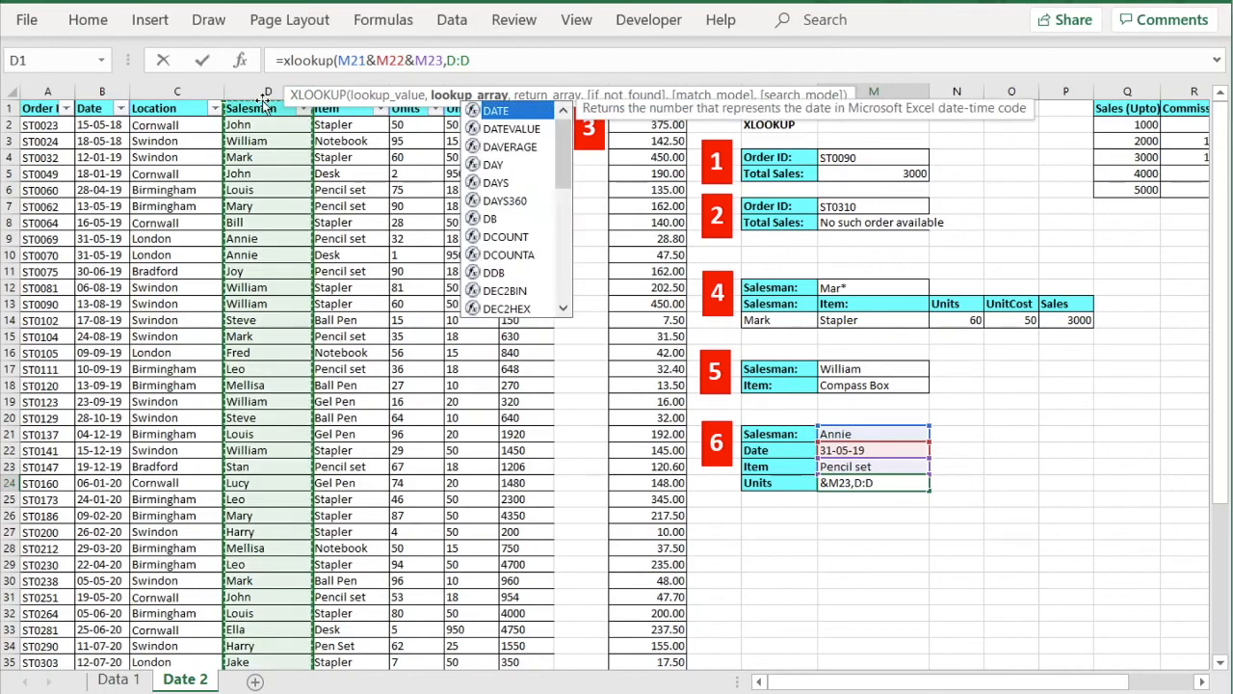
Finish the XLOOKUP with lookup array D:D&B:B&E:E and return array F:F.
{"action": "type", "text": "&"}
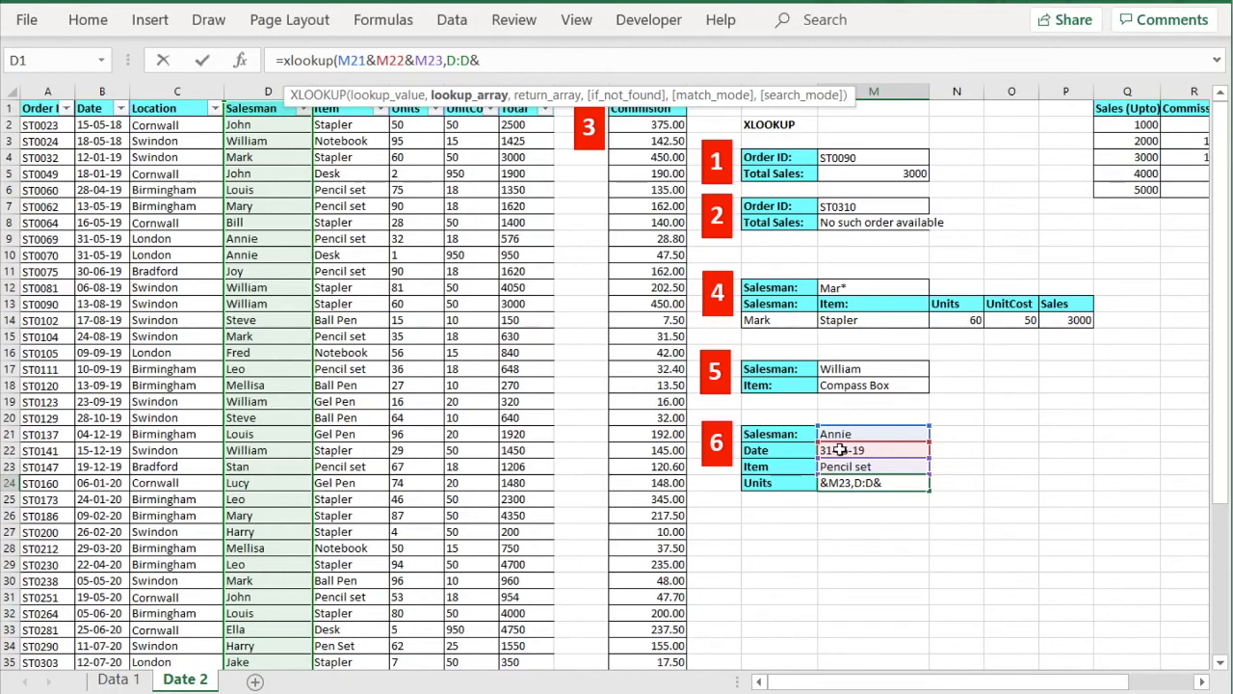
{"action": "left_click", "coordinate": [99, 89]}
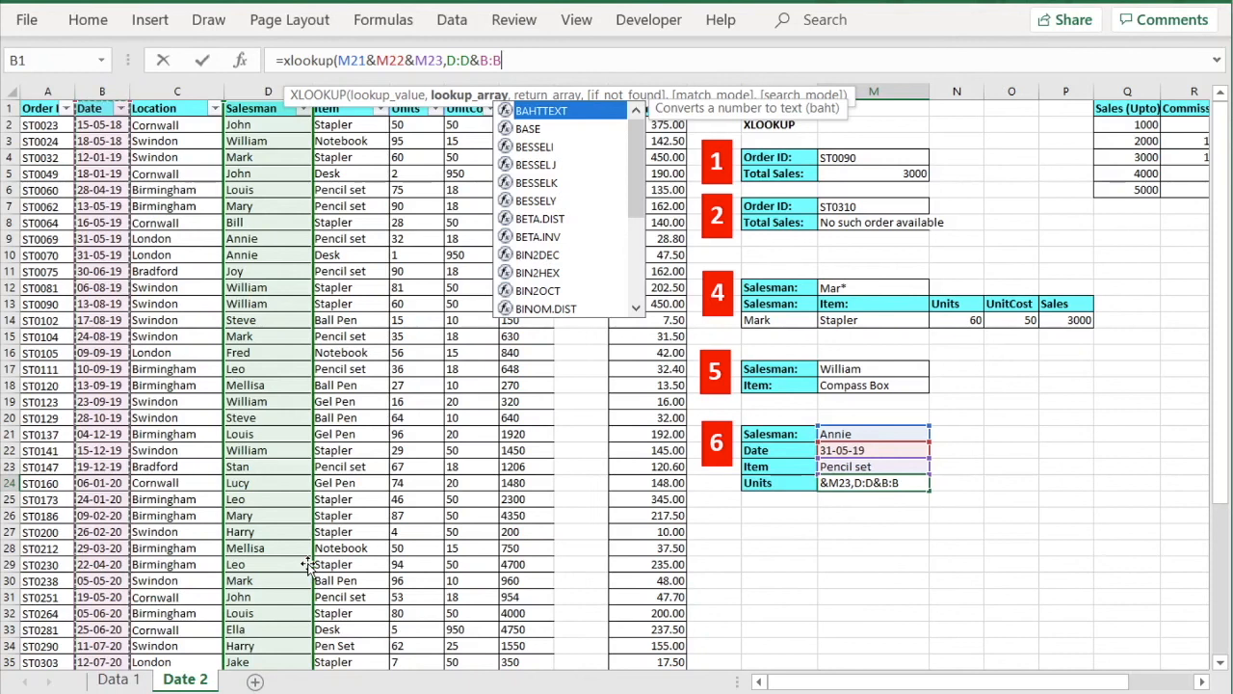
{"action": "type", "text": "&"}
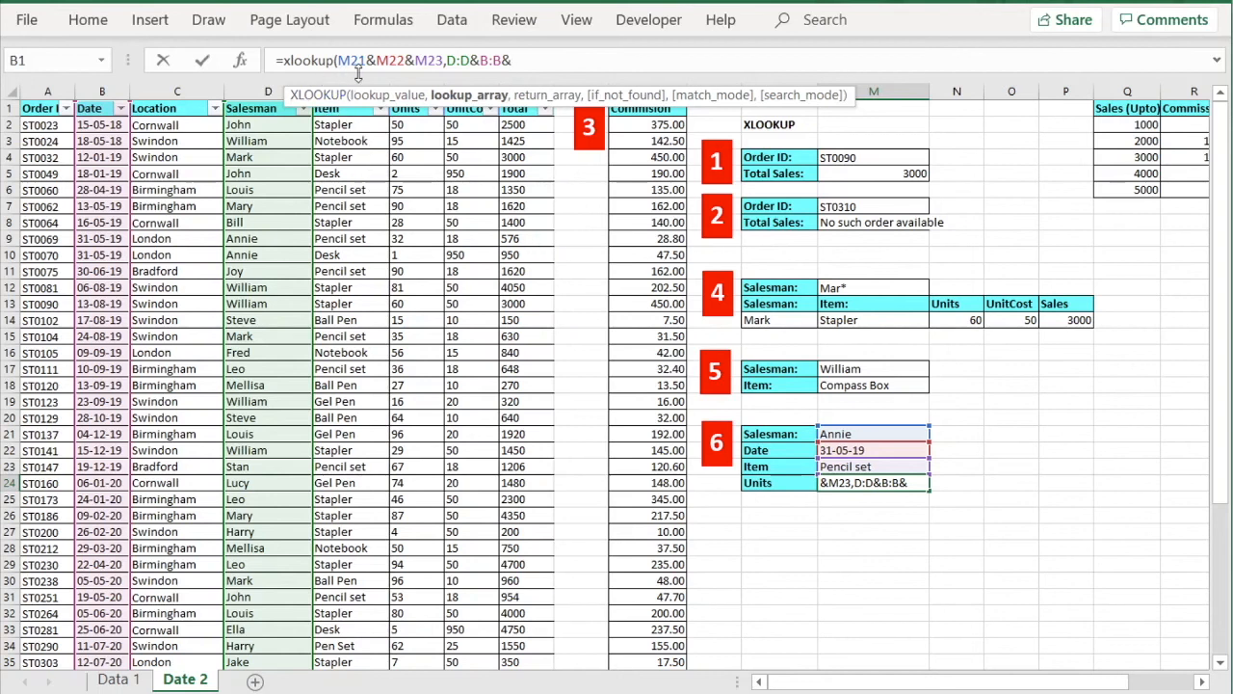
{"action": "type", "text": "E"}
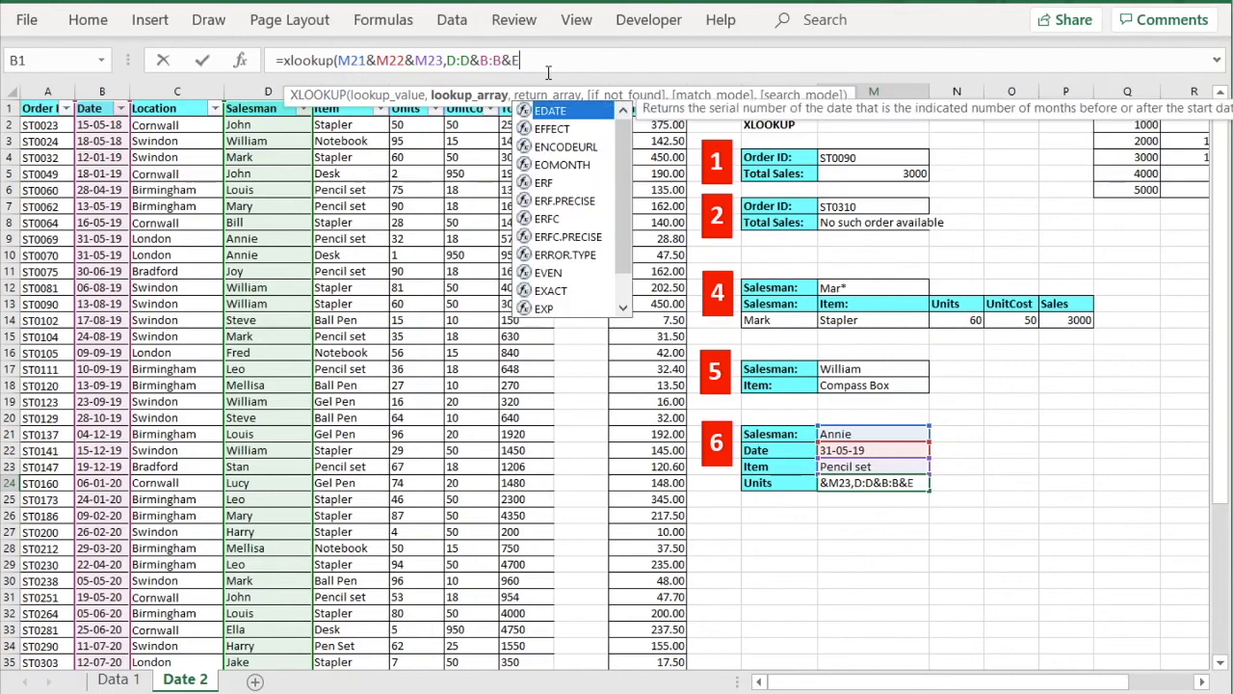
{"action": "type", "text": ":E"}
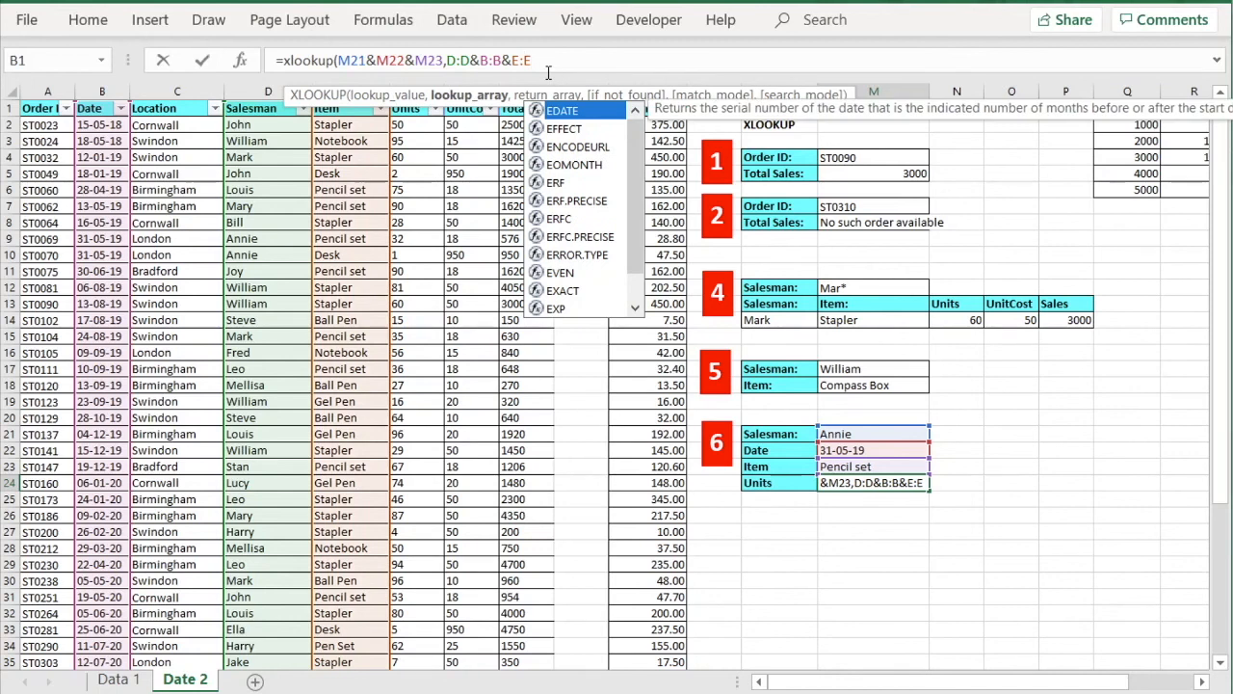
{"action": "type", "text": ","}
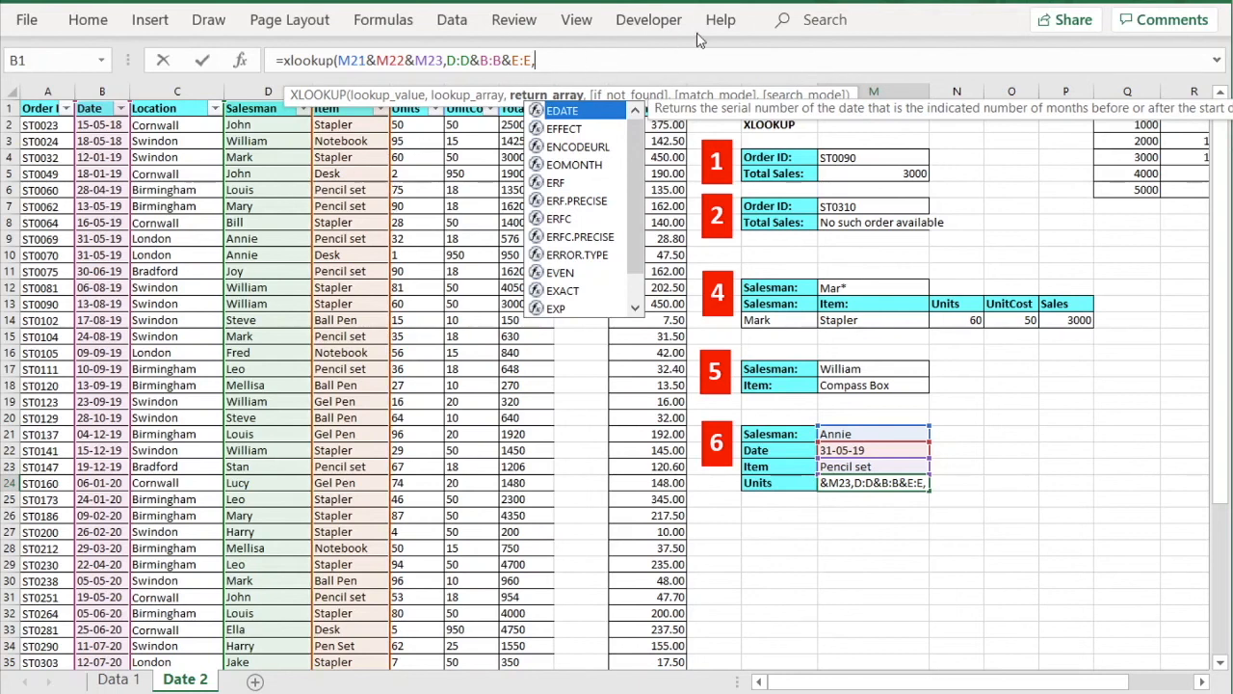
{"action": "type", "text": "F"}
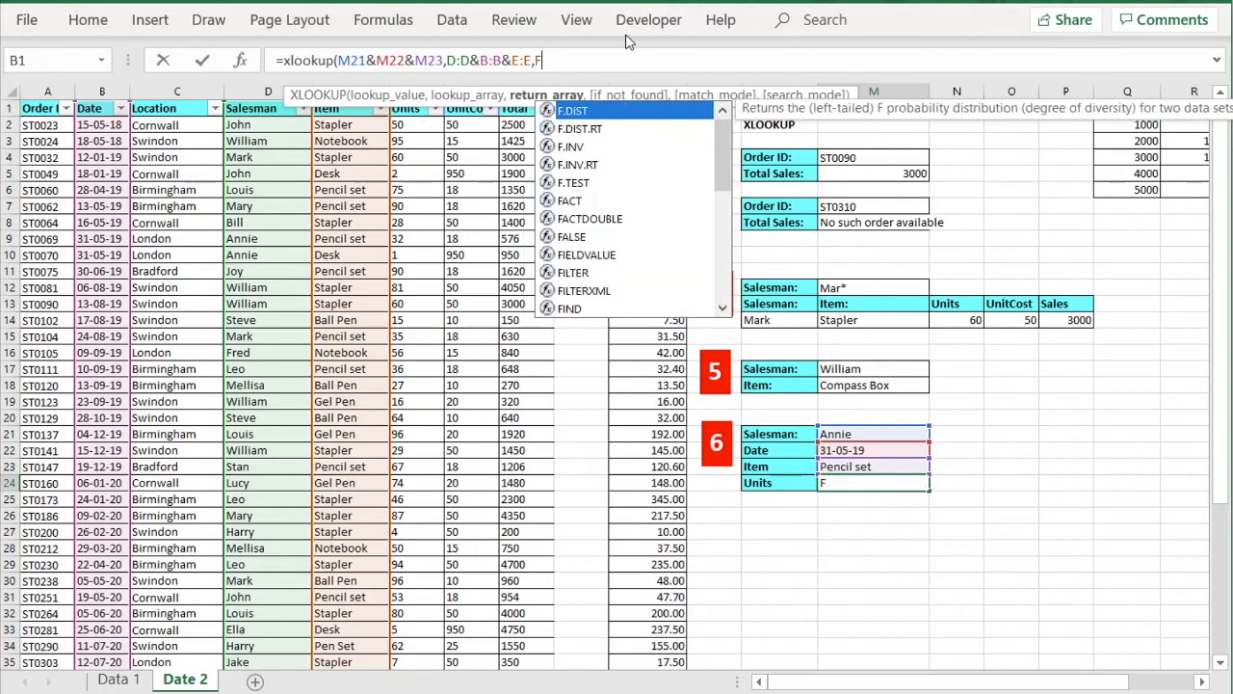
{"action": "type", "text": ":F"}
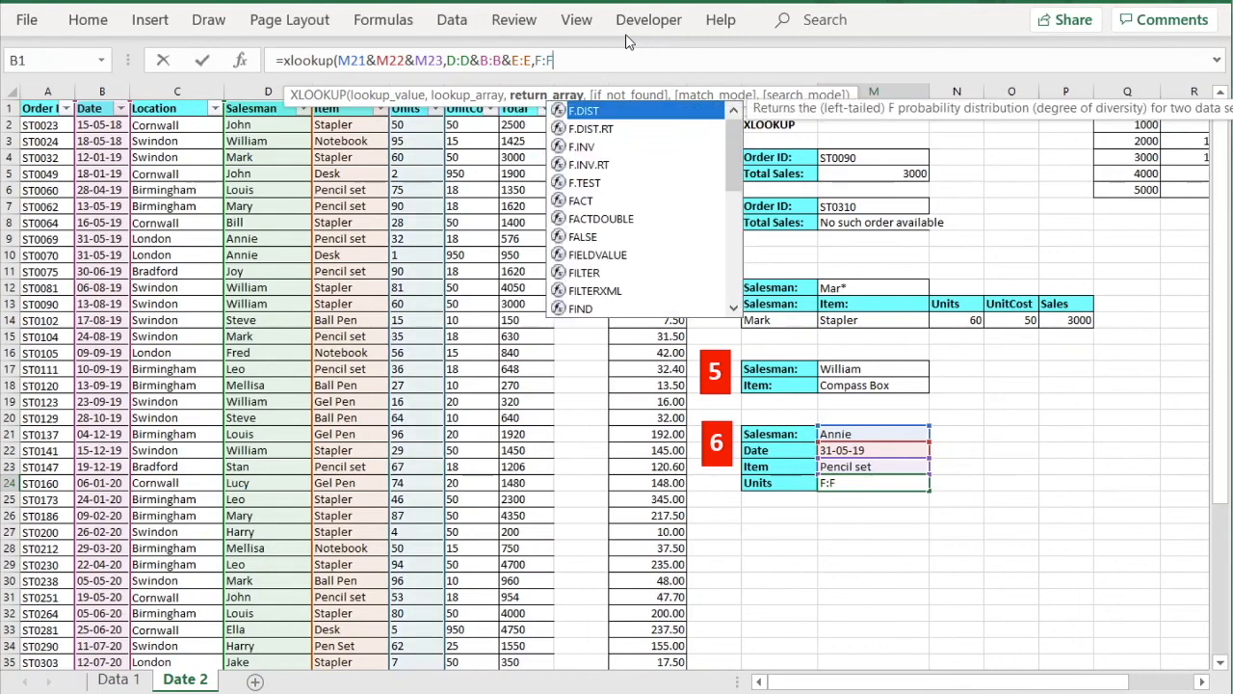
{"action": "type", "text": ")"}
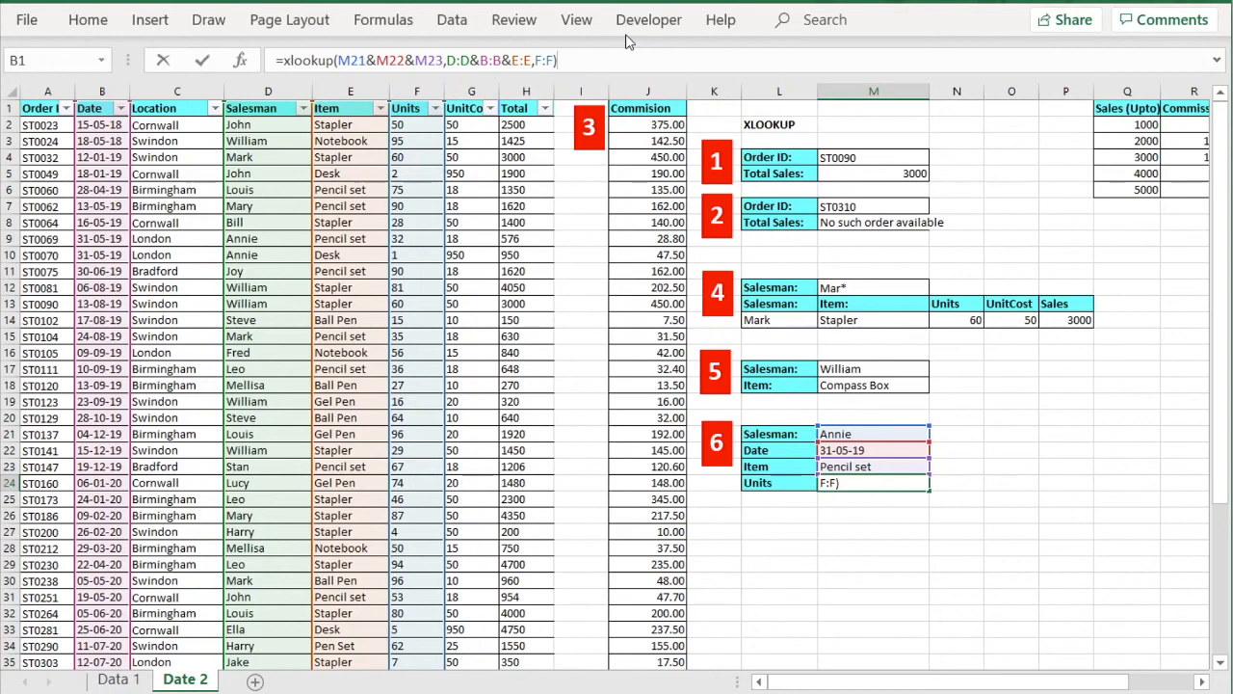
Commit the formula to get 32 units in M24 and verify it against F9 in row 9.
{"action": "key", "text": "Return"}
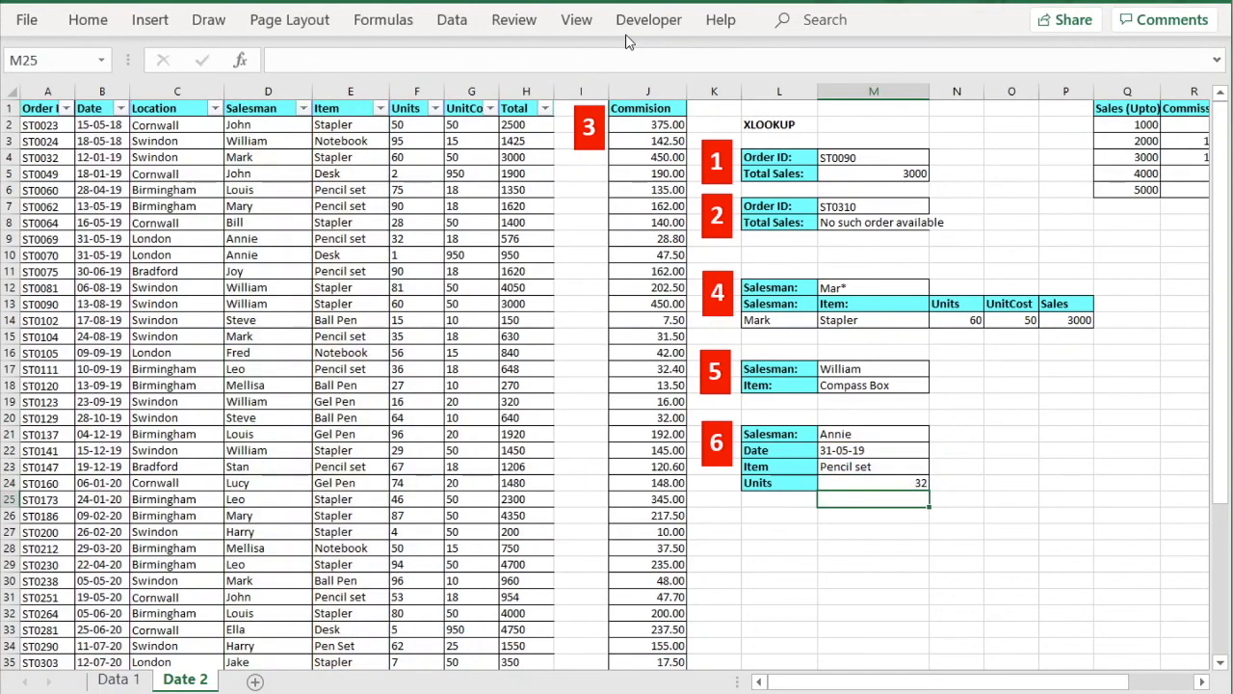
{"action": "left_click", "coordinate": [894, 485]}
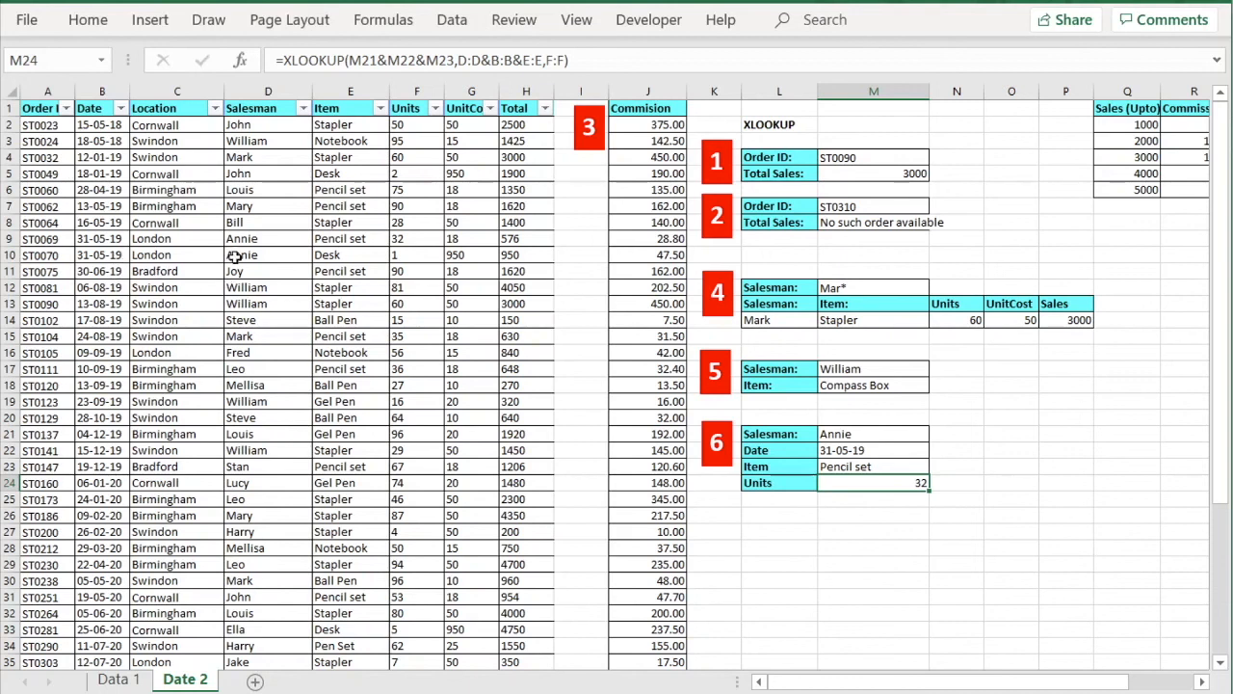
{"action": "left_click", "coordinate": [6, 238]}
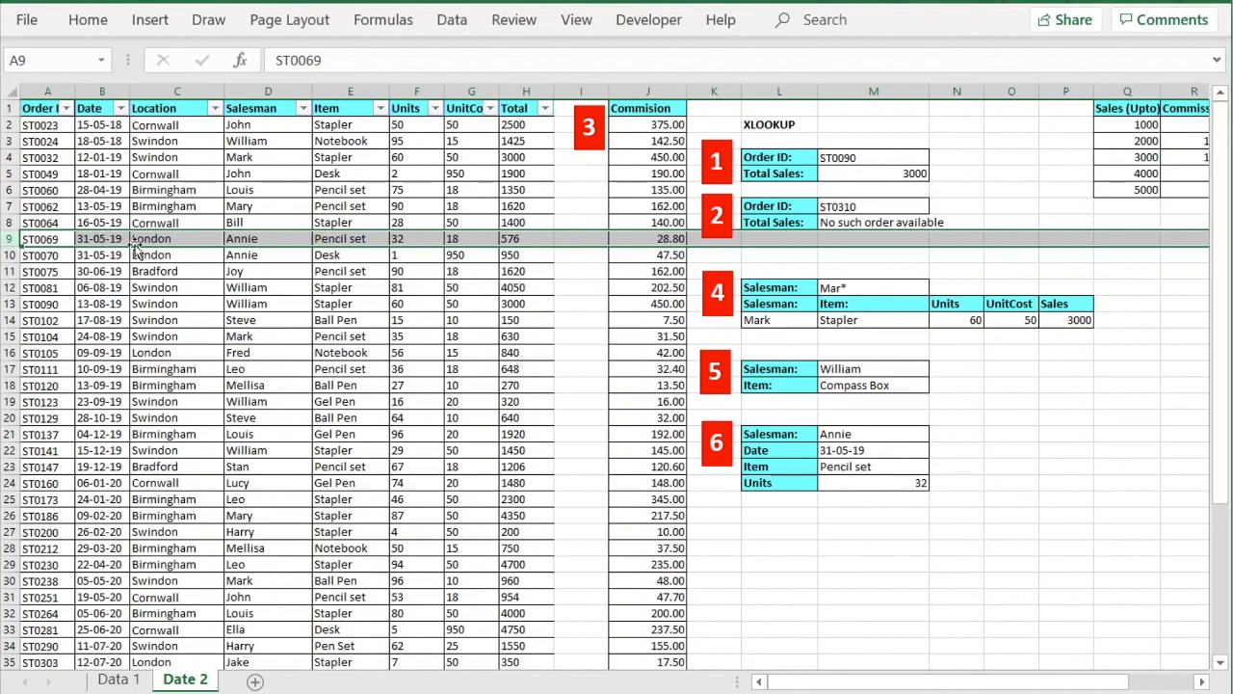
{"action": "left_click", "coordinate": [417, 238]}
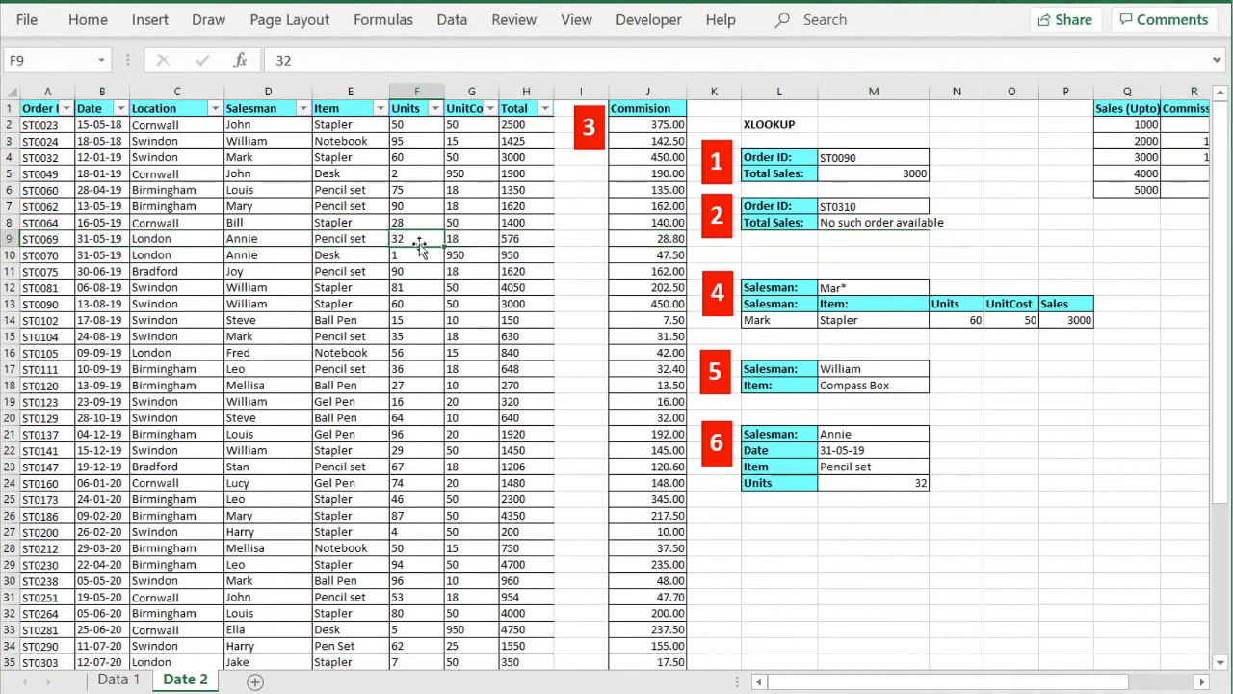
{"action": "left_click", "coordinate": [865, 487]}
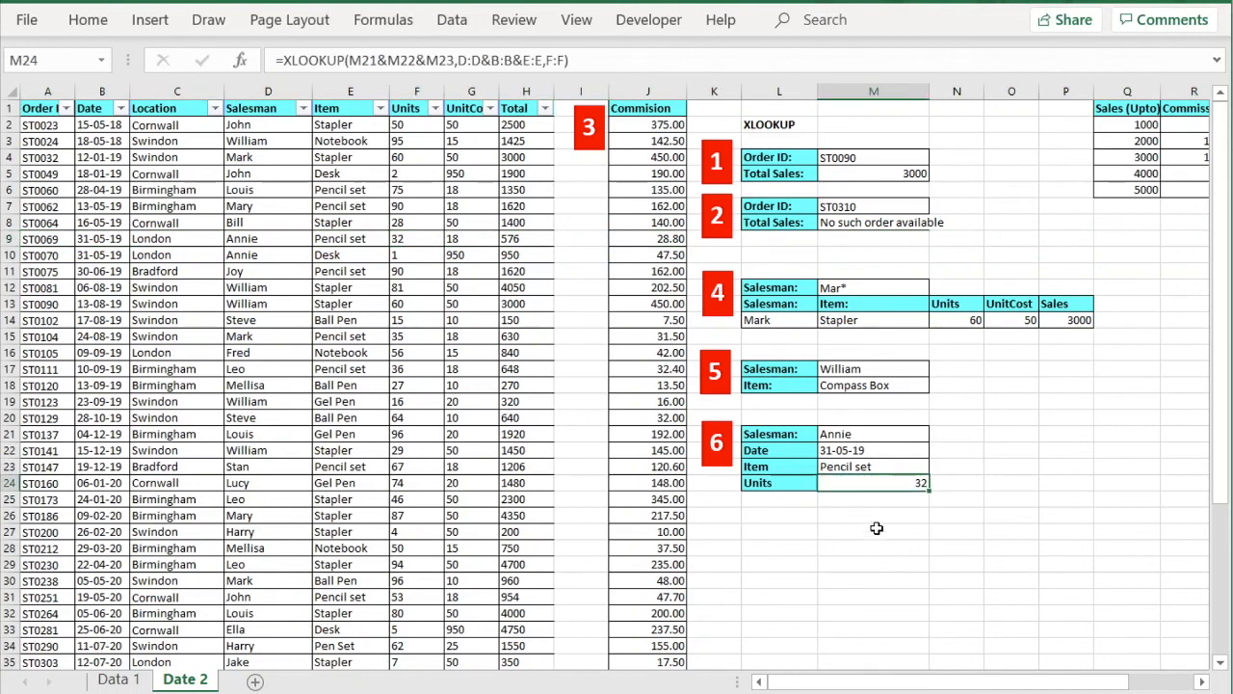